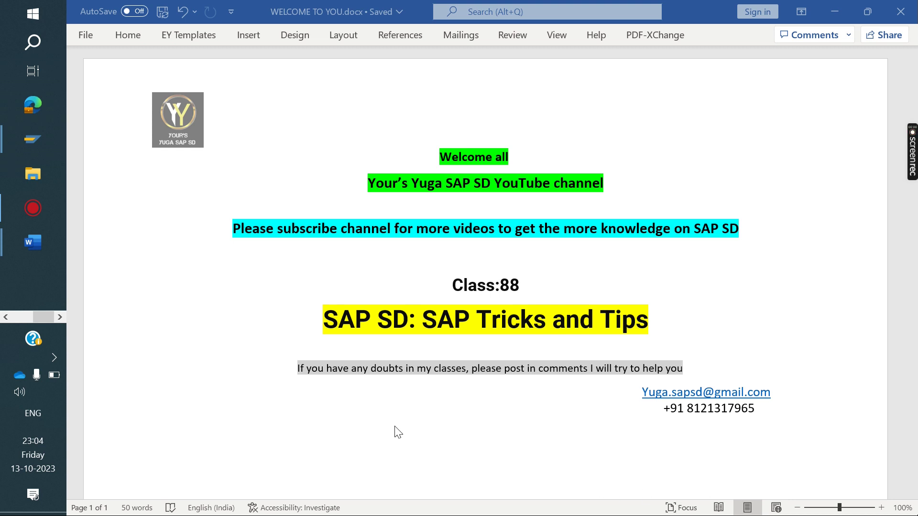
- Switch to the SAP Tips and tricks document and review its list of topics, highlighting the first about uploading files in sales orders
{"action": "mouse_move", "coordinate": [22, 242]}
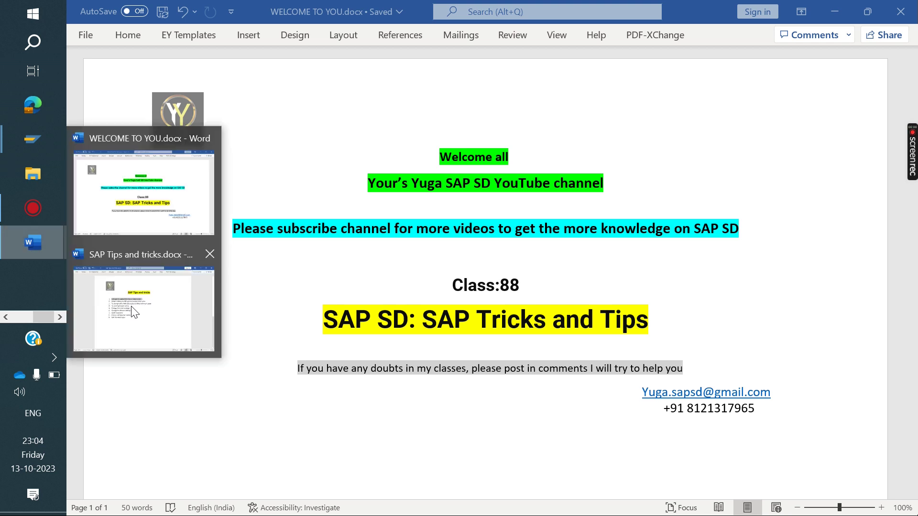
{"action": "left_click", "coordinate": [183, 329]}
{"action": "left_click", "coordinate": [401, 299]}
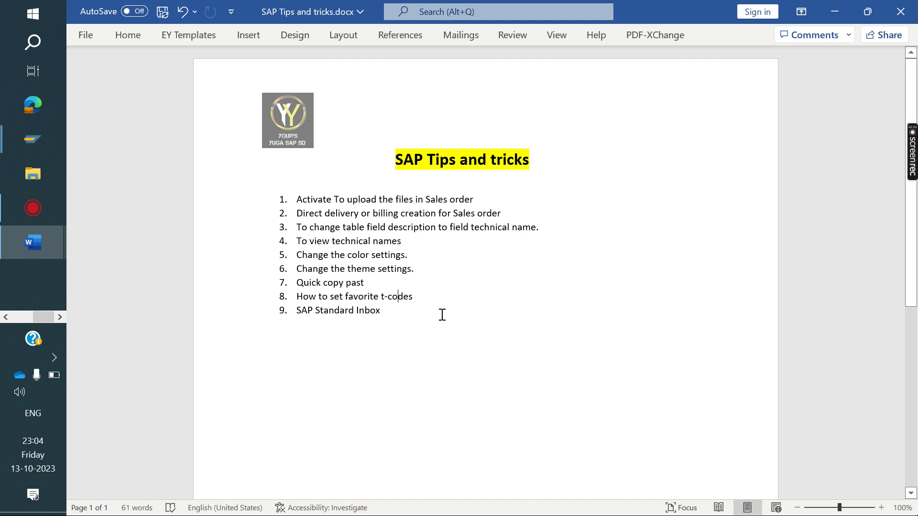
{"action": "left_click_drag", "start_coordinate": [383, 313], "coordinate": [298, 200]}
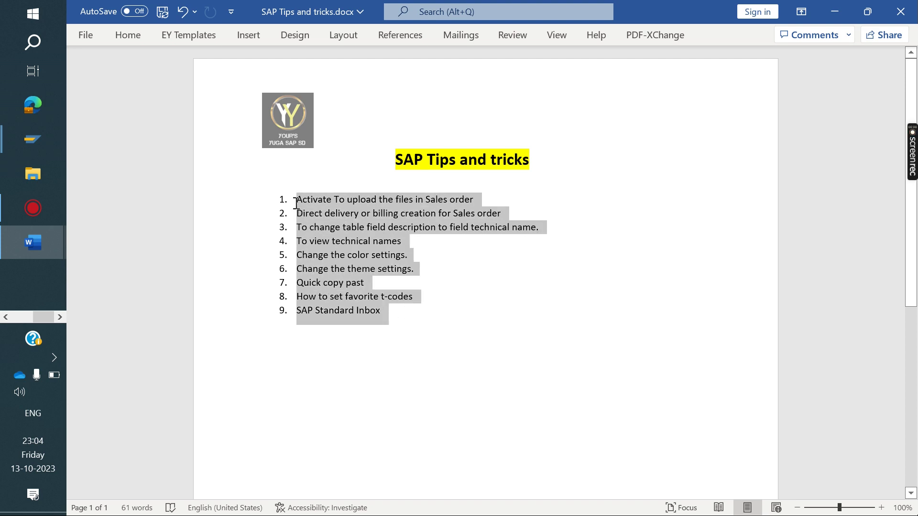
{"action": "left_click", "coordinate": [422, 309]}
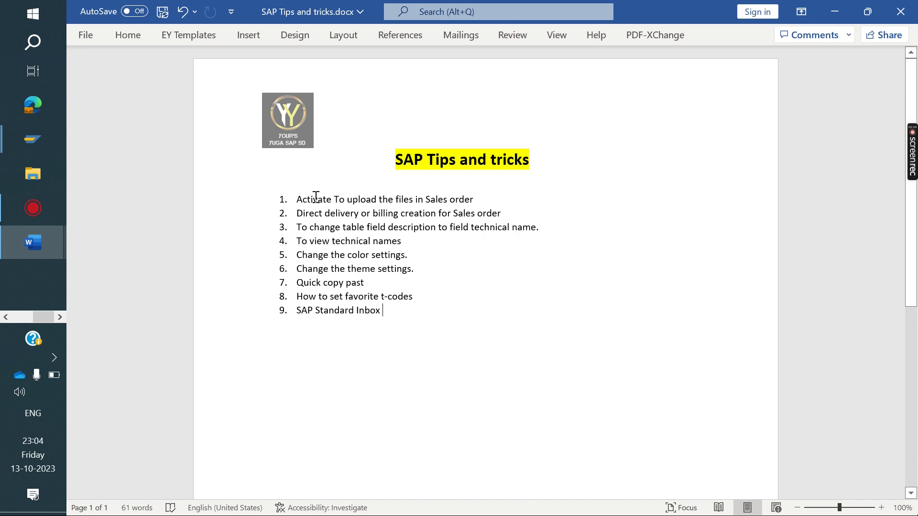
{"action": "left_click_drag", "start_coordinate": [296, 199], "coordinate": [477, 204]}
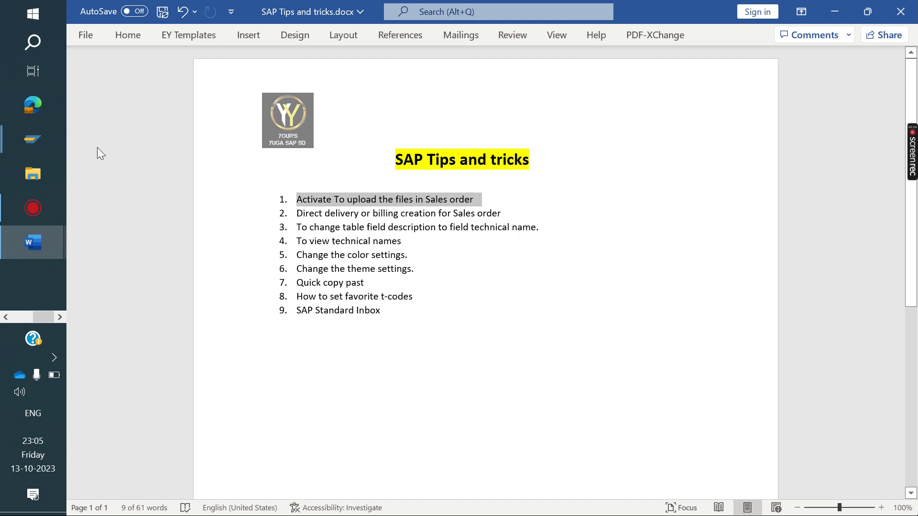
- Switch to SAP and open the preset sales document in change mode with transaction VA02 to view its overview
{"action": "left_click", "coordinate": [32, 137]}
{"action": "left_click", "coordinate": [150, 190]}
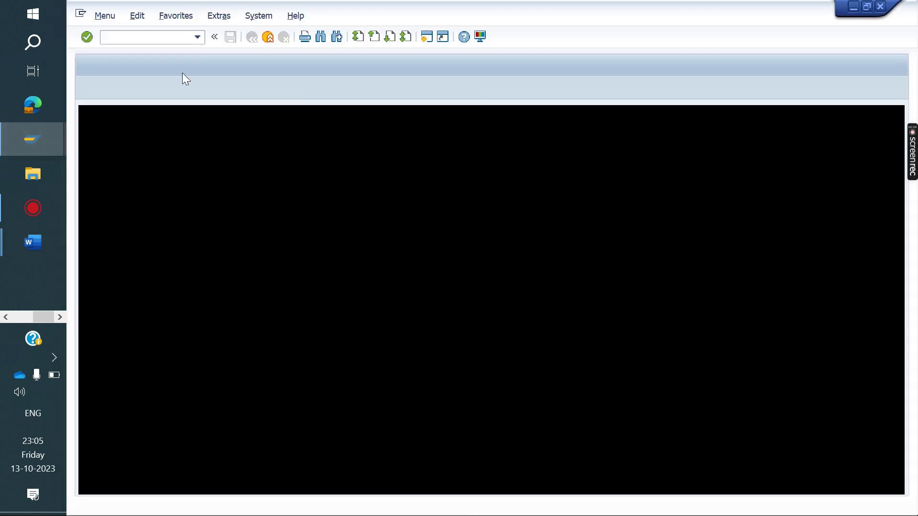
{"action": "type", "text": "V"}
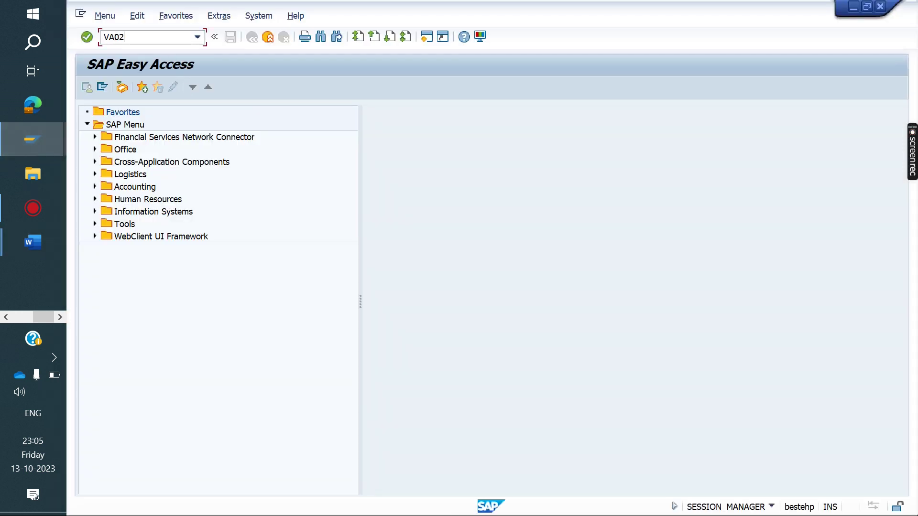
{"action": "type", "text": "A02"}
{"action": "key", "text": "Return"}
{"action": "key", "text": "Return"}
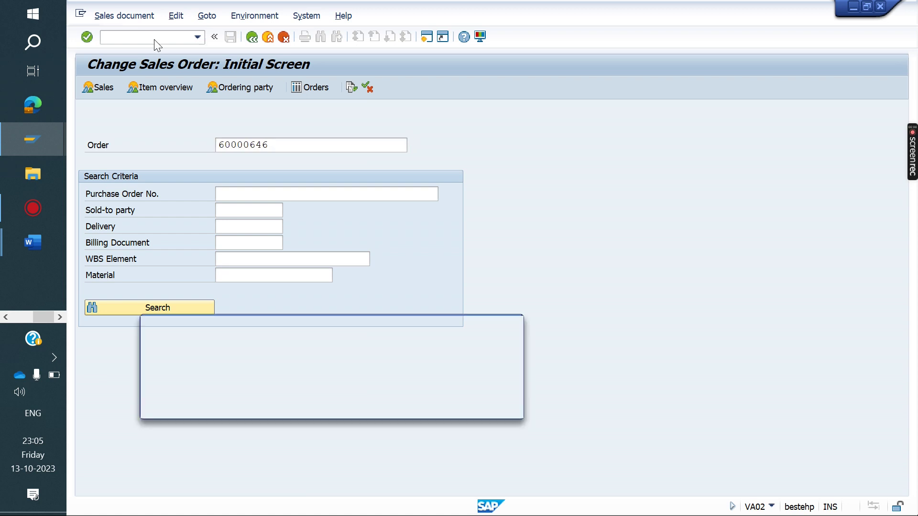
{"action": "key", "text": "Return"}
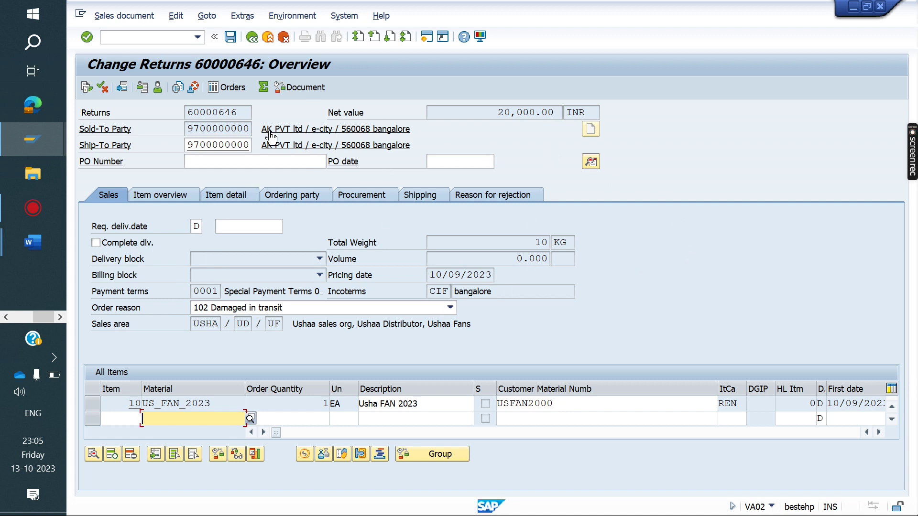
- Leave the sales document with /n and open the parameters of the own user profile data
{"action": "left_click", "coordinate": [154, 39]}
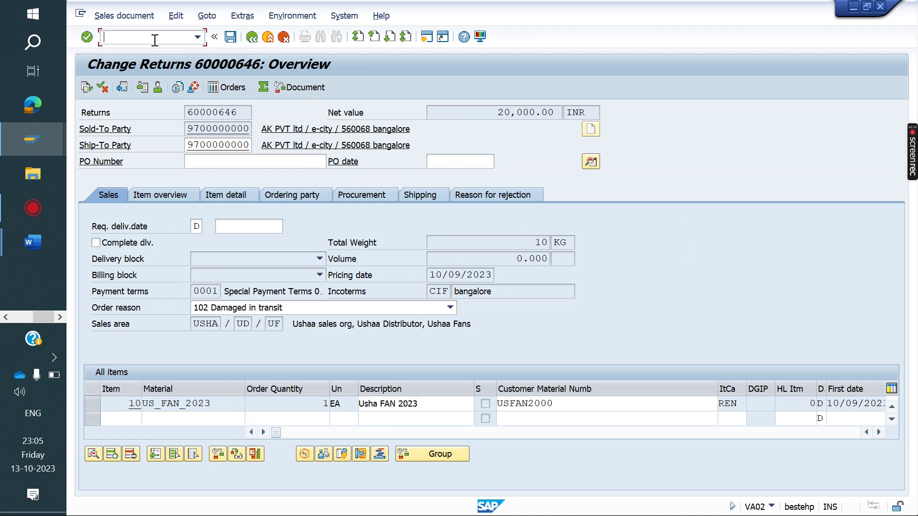
{"action": "type", "text": "/n"}
{"action": "key", "text": "Return"}
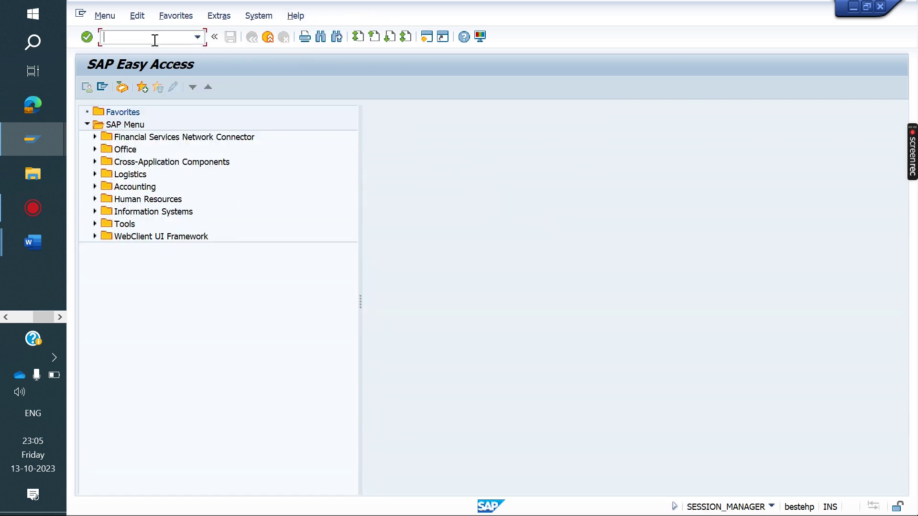
{"action": "left_click", "coordinate": [268, 19]}
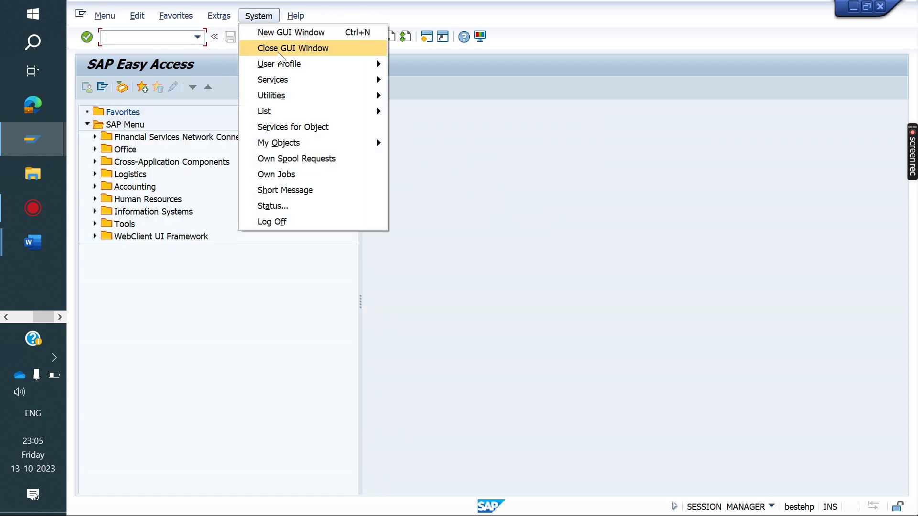
{"action": "mouse_move", "coordinate": [295, 74]}
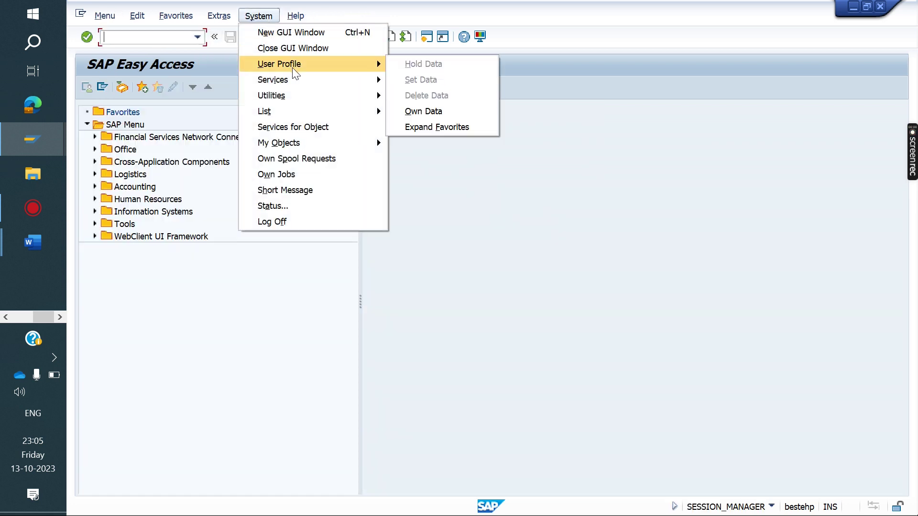
{"action": "left_click", "coordinate": [429, 111]}
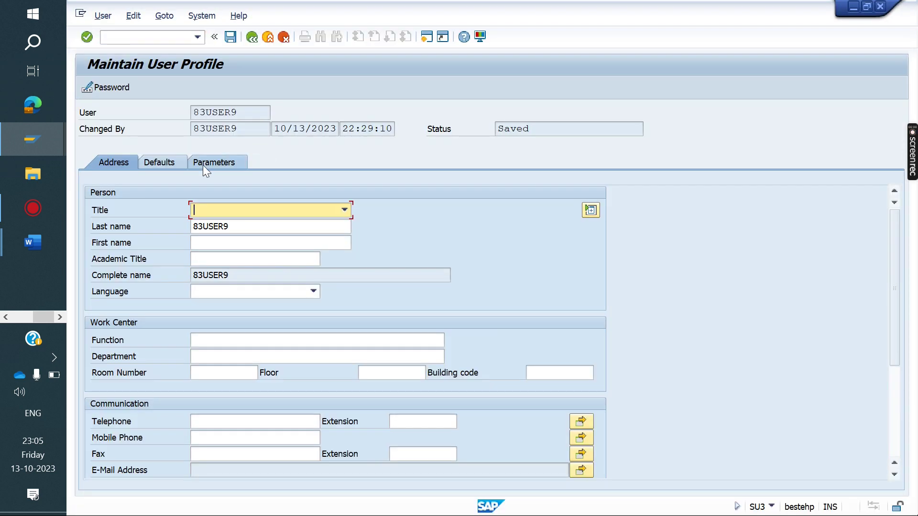
{"action": "left_click", "coordinate": [204, 165]}
- Add the user parameter SD_SWU_ACTIVE with the value X and save the user profile
{"action": "left_click", "coordinate": [126, 311]}
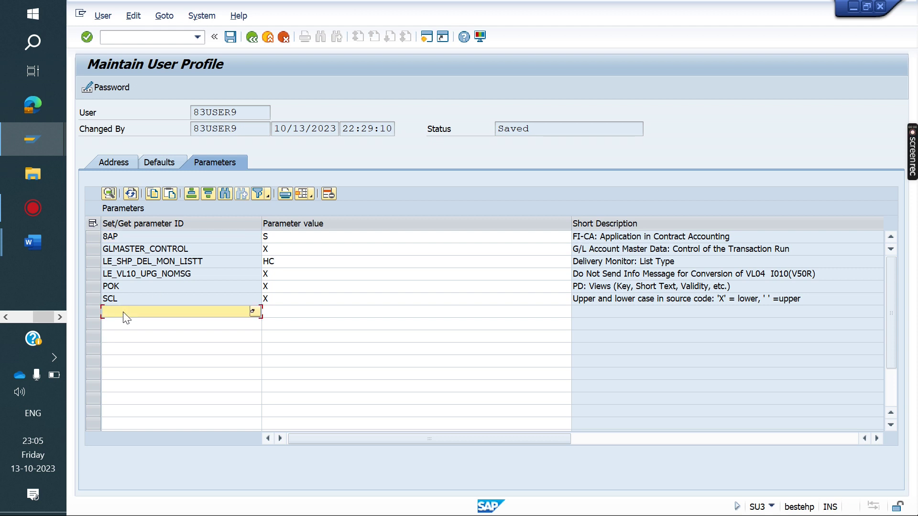
{"action": "type", "text": "SD_SWU_ACTIVE"}
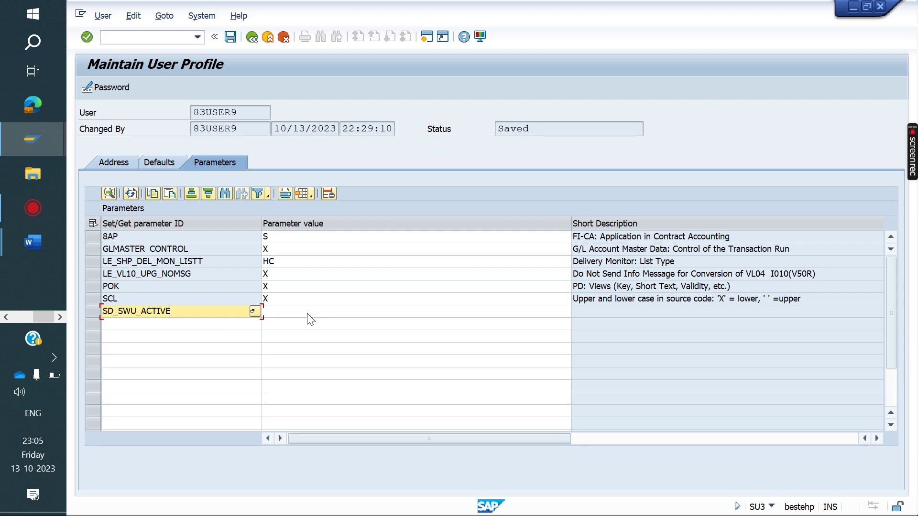
{"action": "left_click", "coordinate": [308, 317]}
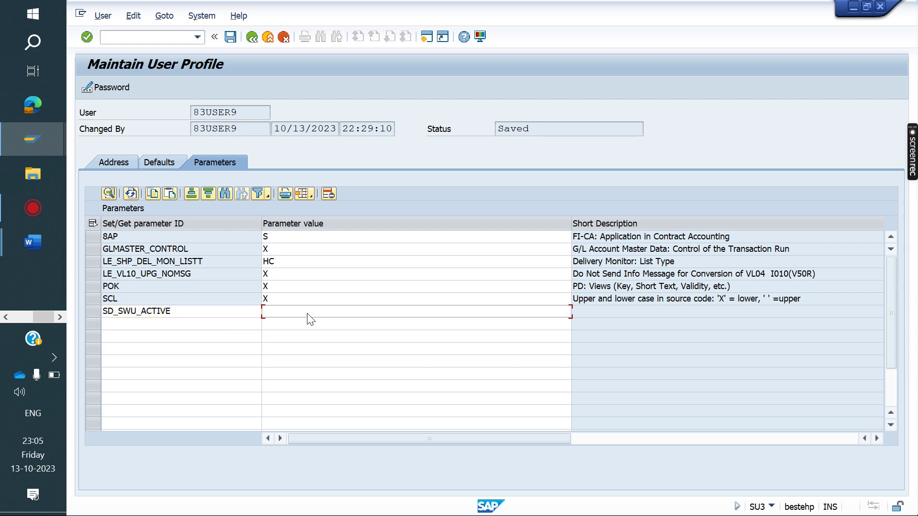
{"action": "type", "text": "X"}
{"action": "key", "text": "Return"}
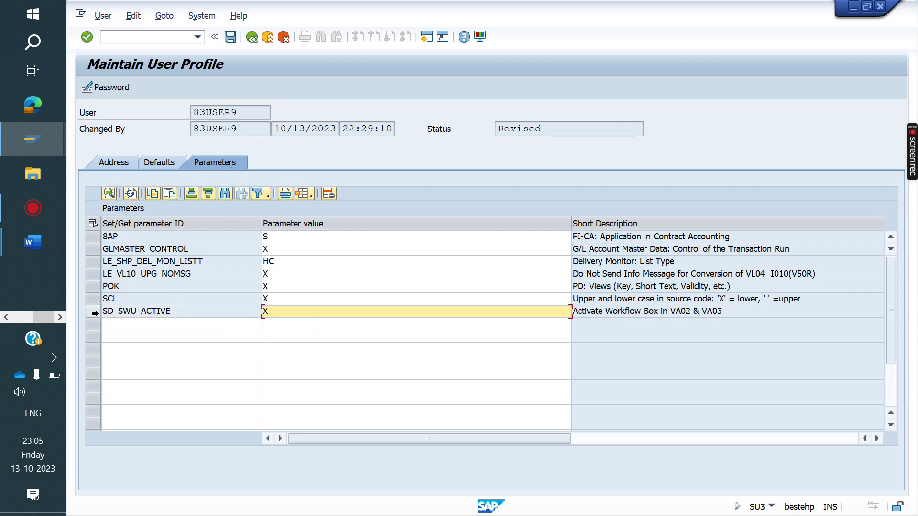
{"action": "left_click", "coordinate": [93, 311]}
{"action": "left_click", "coordinate": [231, 36]}
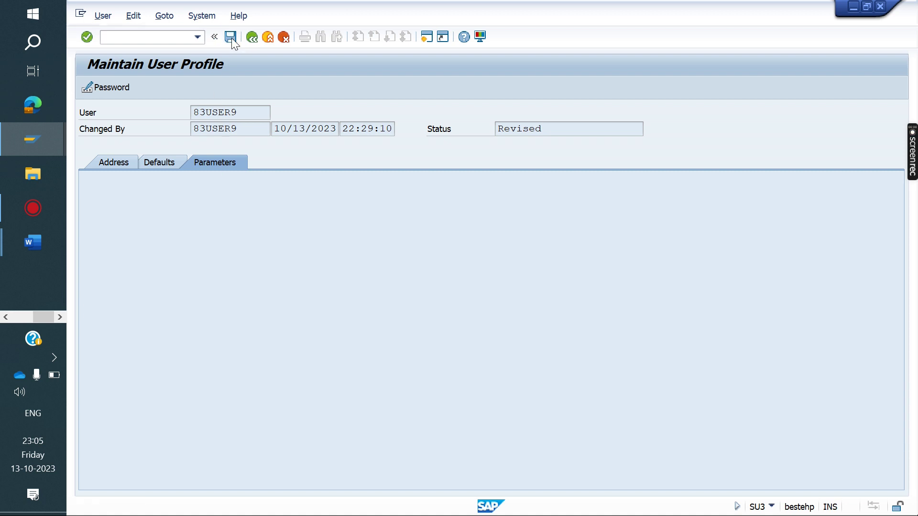
- Reopen the preset sales document in change mode with /NVA02, accepting the notice about subsequent documents
{"action": "left_click", "coordinate": [159, 35]}
{"action": "type", "text": "/NVA02"}
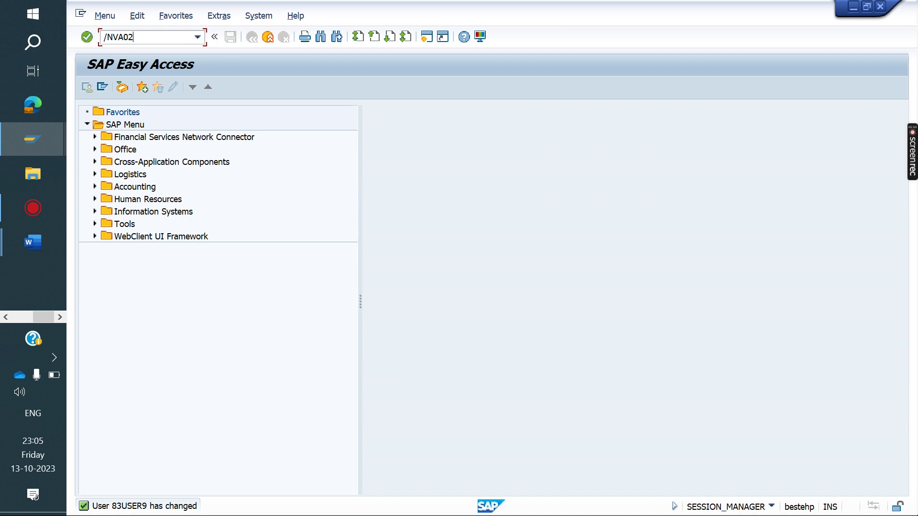
{"action": "key", "text": "Return"}
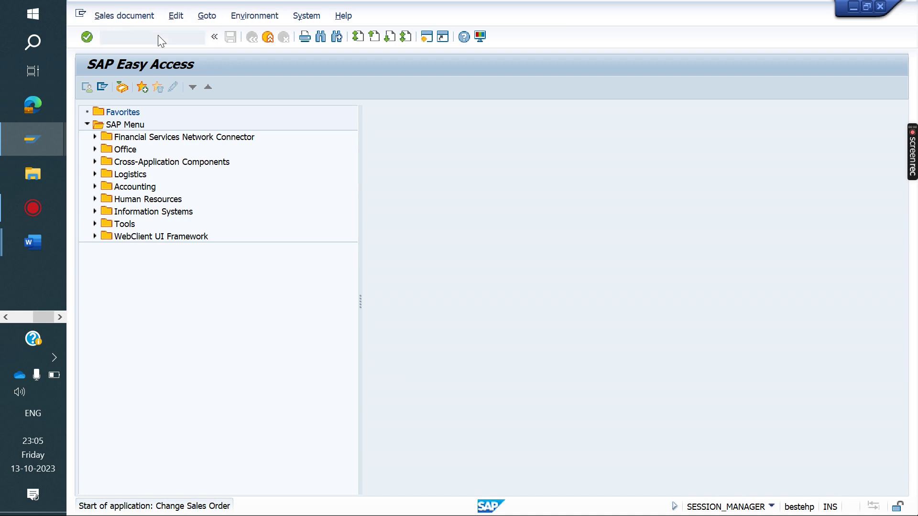
{"action": "key", "text": "Return"}
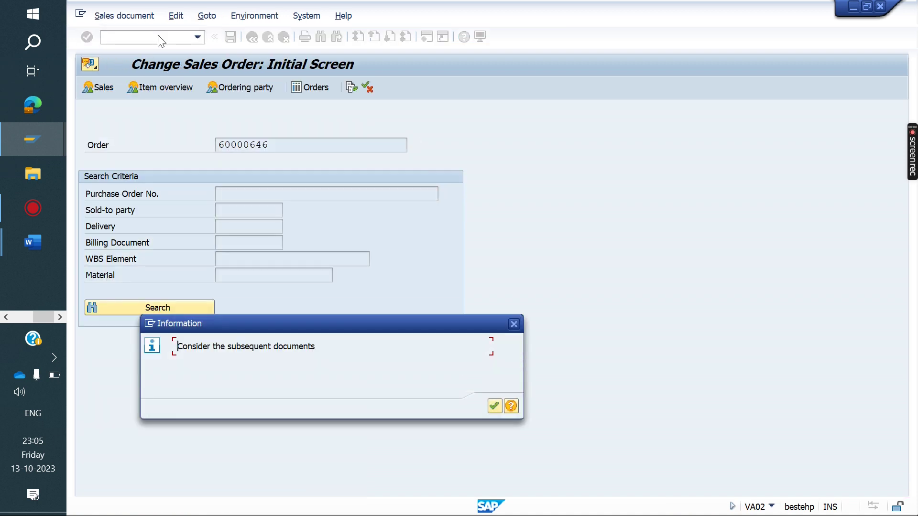
{"action": "key", "text": "Return"}
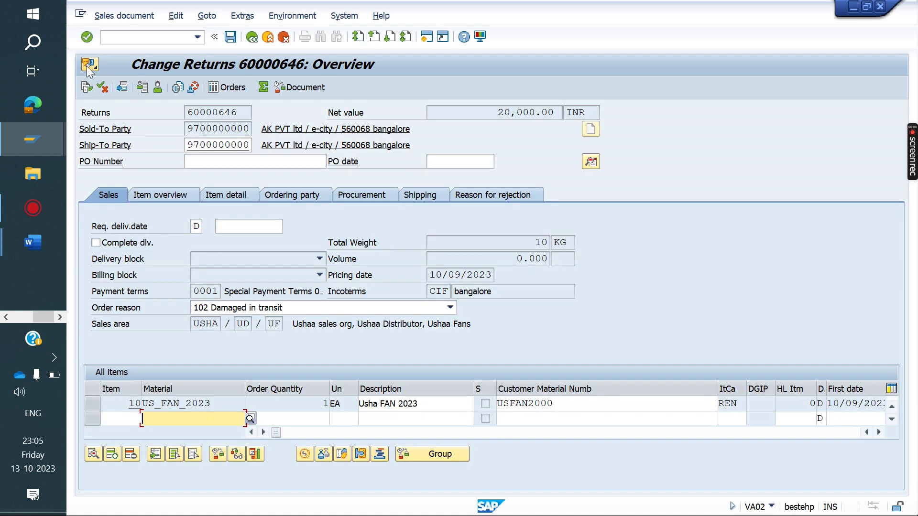
- Examine the object services creation options for the returns document and the session's system and user information
{"action": "left_click", "coordinate": [95, 63]}
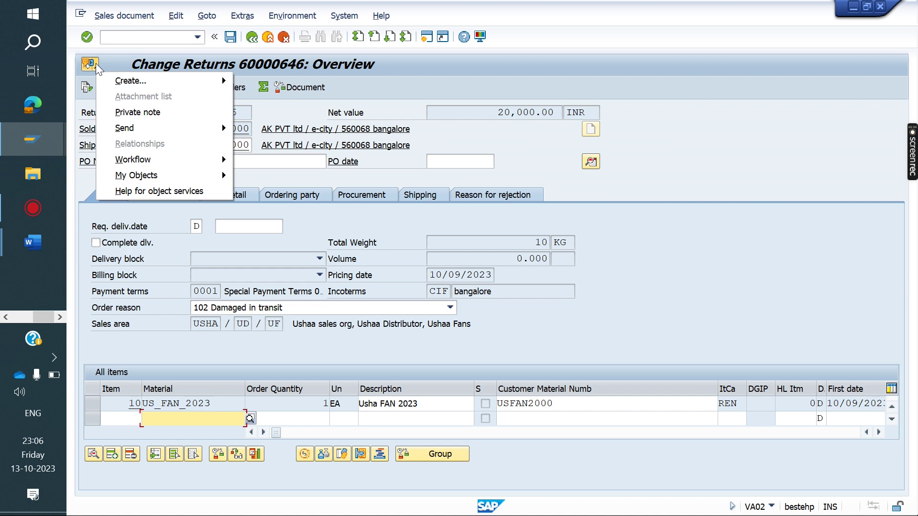
{"action": "mouse_move", "coordinate": [145, 85]}
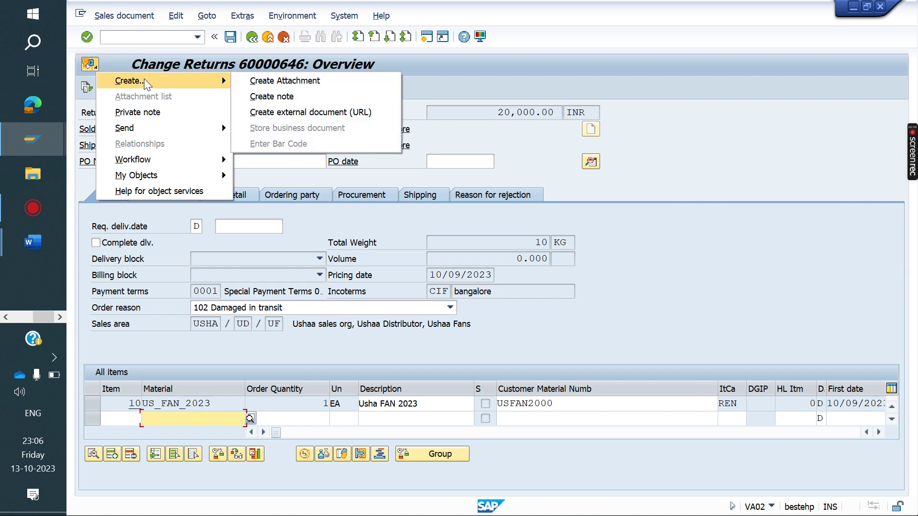
{"action": "left_click", "coordinate": [772, 505]}
{"action": "left_click", "coordinate": [772, 506]}
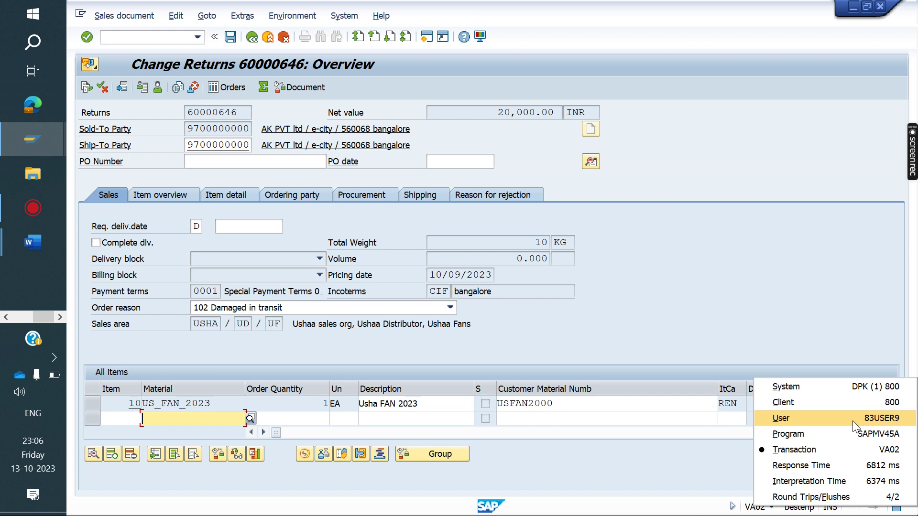
{"action": "left_click", "coordinate": [764, 305]}
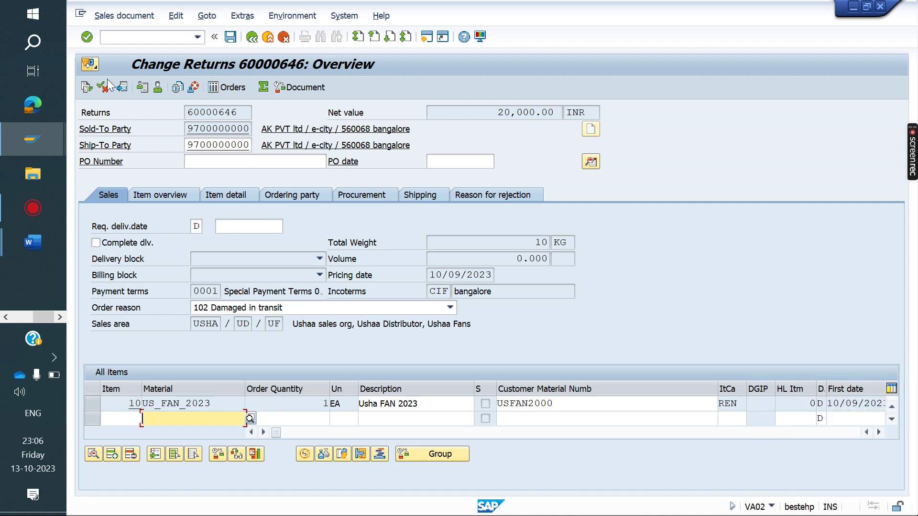
- Attach Activate Methodology.docx from the Desktop folder SAP\SAP SD Word to the returns document and allow access to the file
{"action": "left_click", "coordinate": [97, 67]}
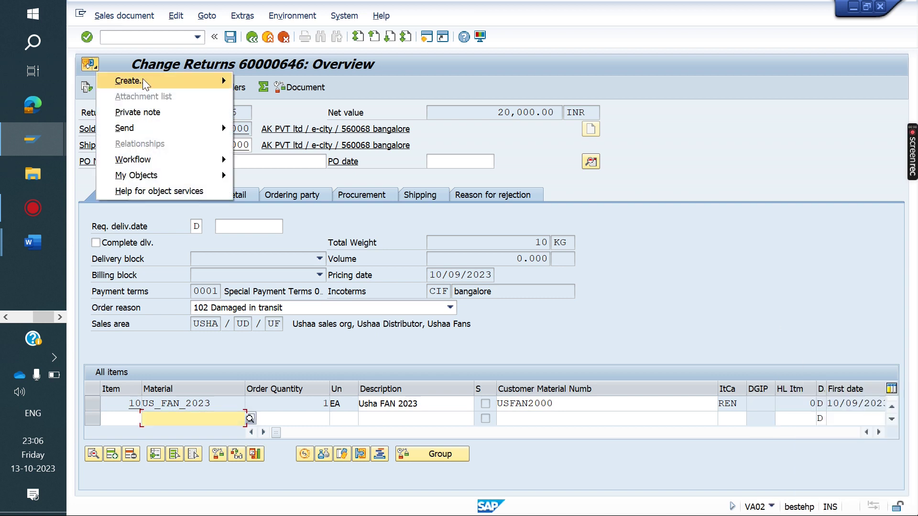
{"action": "mouse_move", "coordinate": [147, 82]}
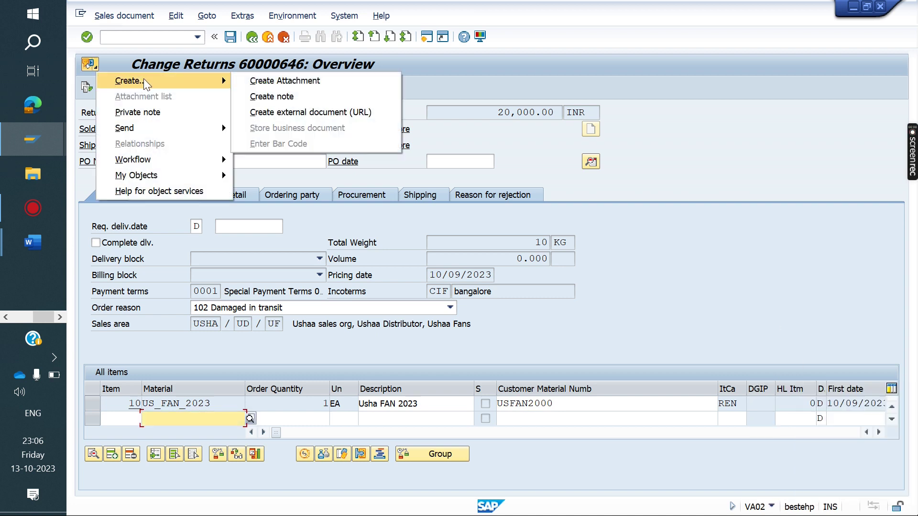
{"action": "left_click", "coordinate": [286, 82]}
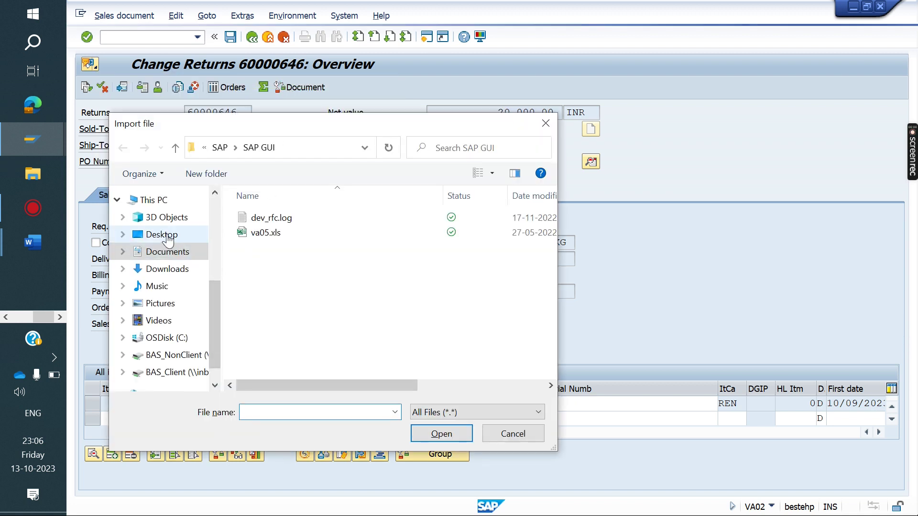
{"action": "left_click", "coordinate": [165, 234]}
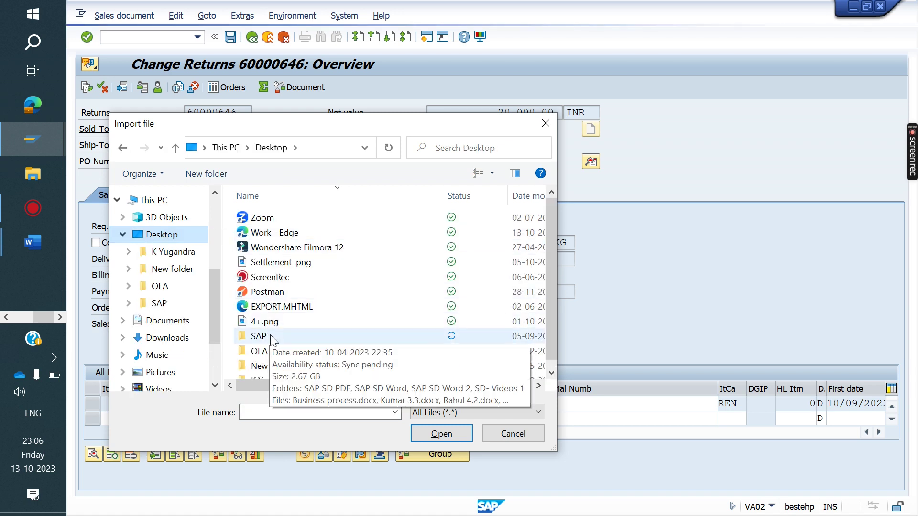
{"action": "double_click", "coordinate": [267, 337]}
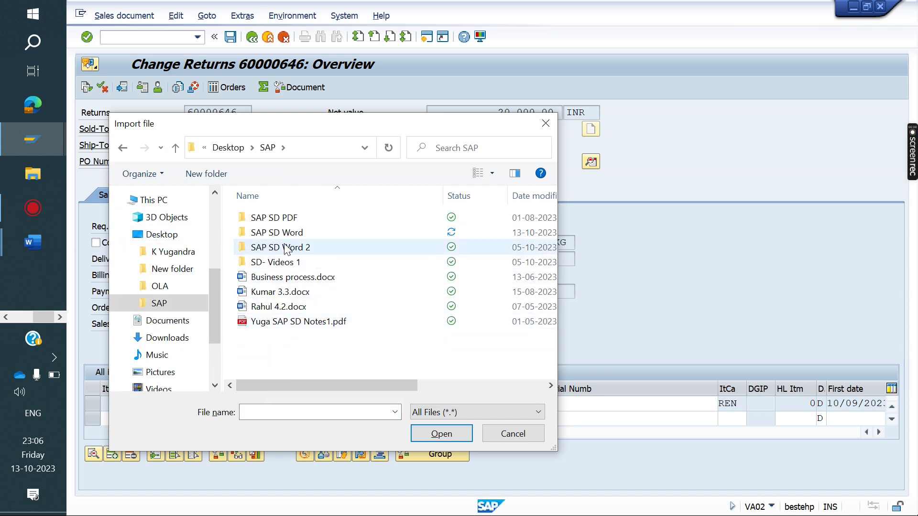
{"action": "left_click", "coordinate": [296, 234]}
{"action": "double_click", "coordinate": [295, 234]}
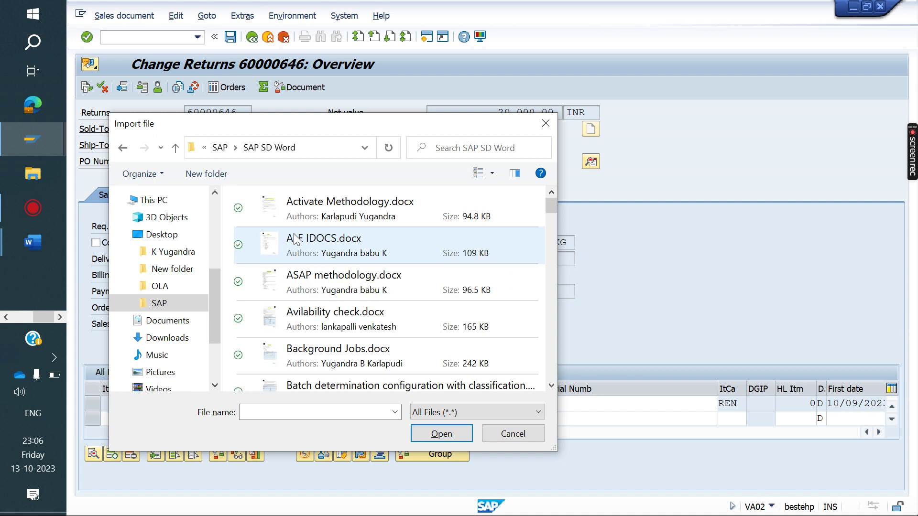
{"action": "double_click", "coordinate": [345, 204]}
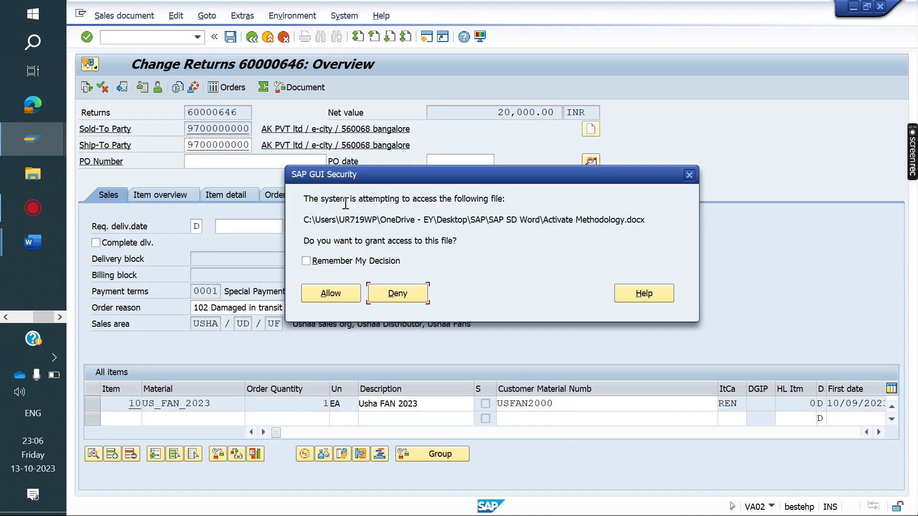
{"action": "left_click", "coordinate": [335, 291]}
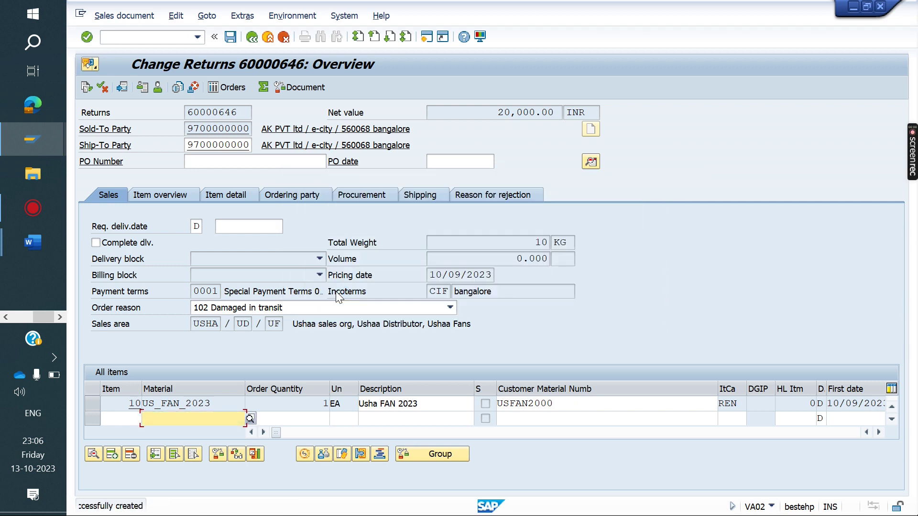
- Save the returns document and reopen it in display mode with transaction /NVA03
{"action": "left_click", "coordinate": [230, 36]}
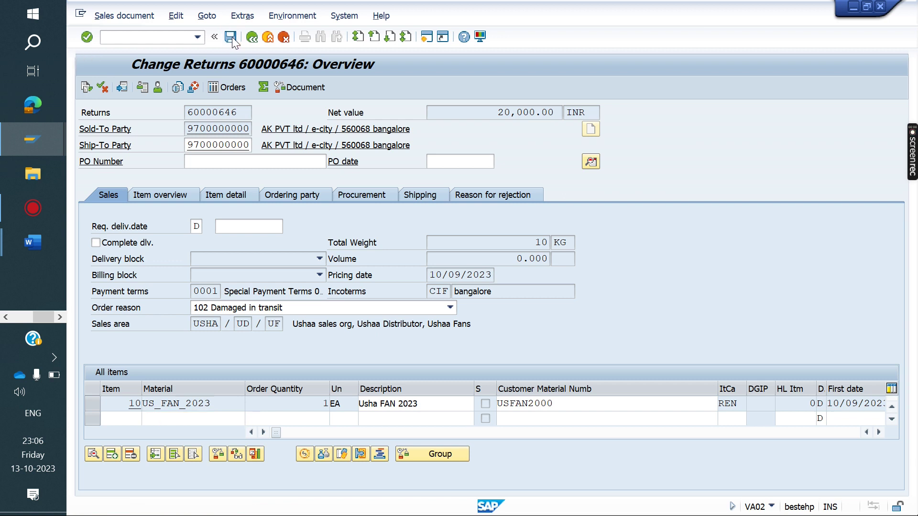
{"action": "left_click", "coordinate": [133, 39]}
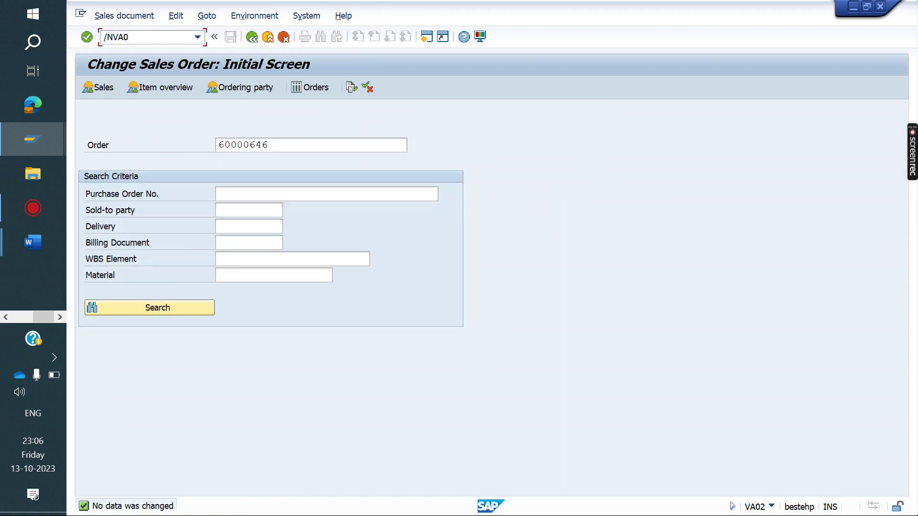
{"action": "key", "text": "Return"}
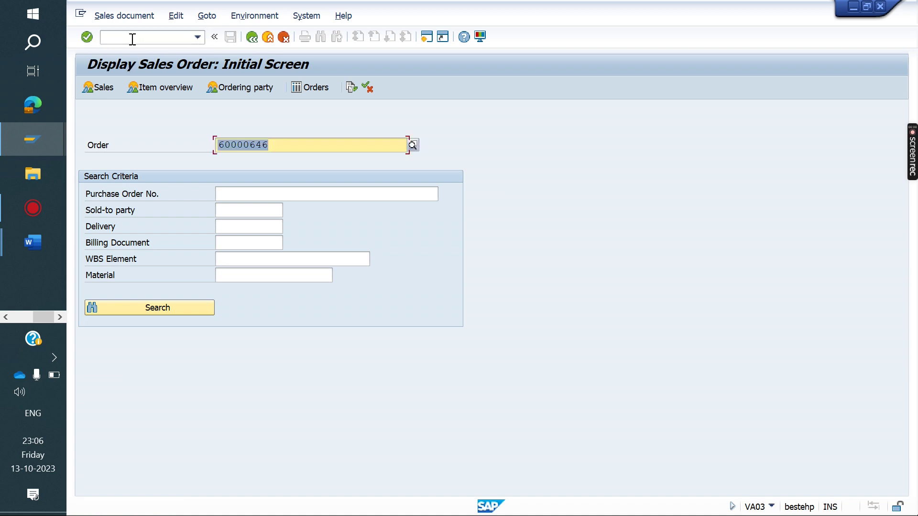
{"action": "key", "text": "Return"}
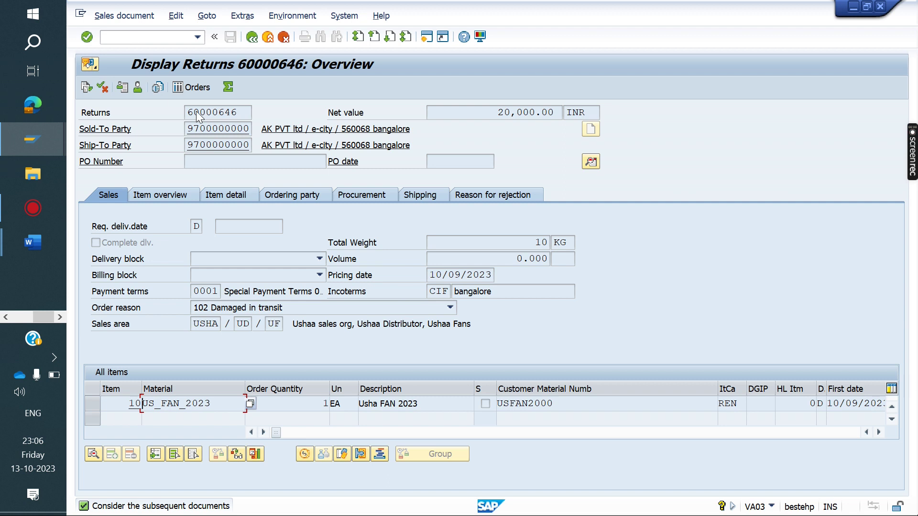
- Open the Activate Methodology attachment from the returns document's attachment list to check it, then close the file and the list
{"action": "left_click", "coordinate": [96, 64]}
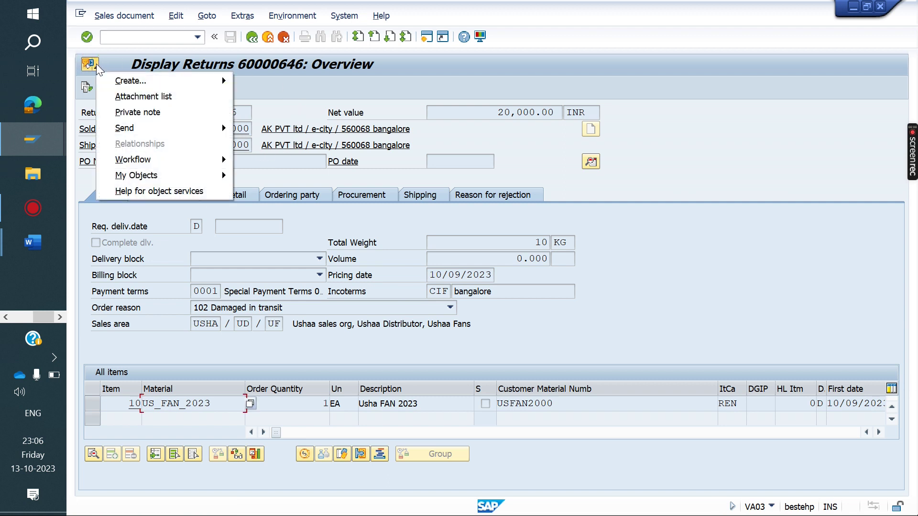
{"action": "left_click", "coordinate": [164, 99]}
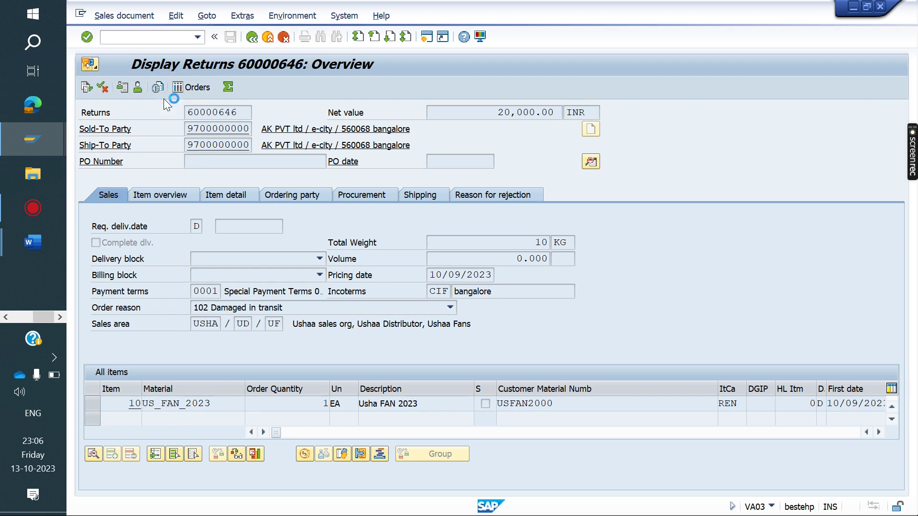
{"action": "double_click", "coordinate": [212, 241]}
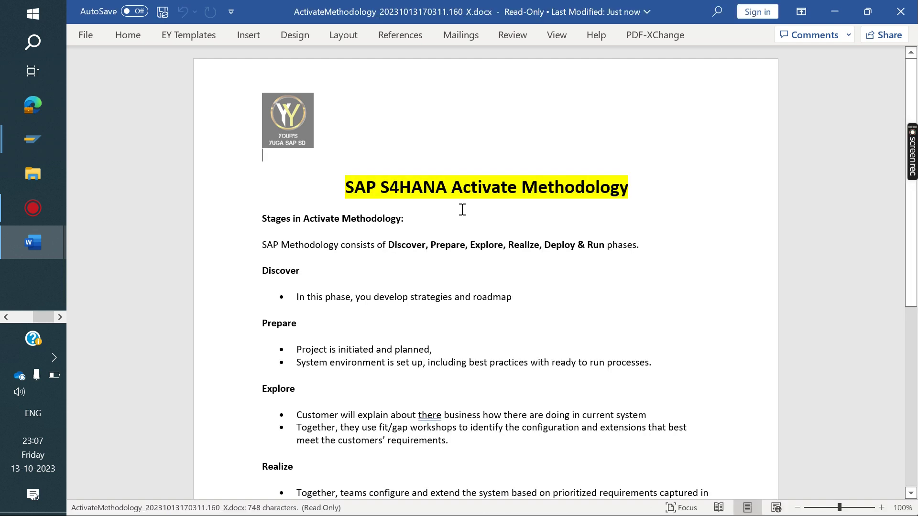
{"action": "left_click", "coordinate": [897, 19]}
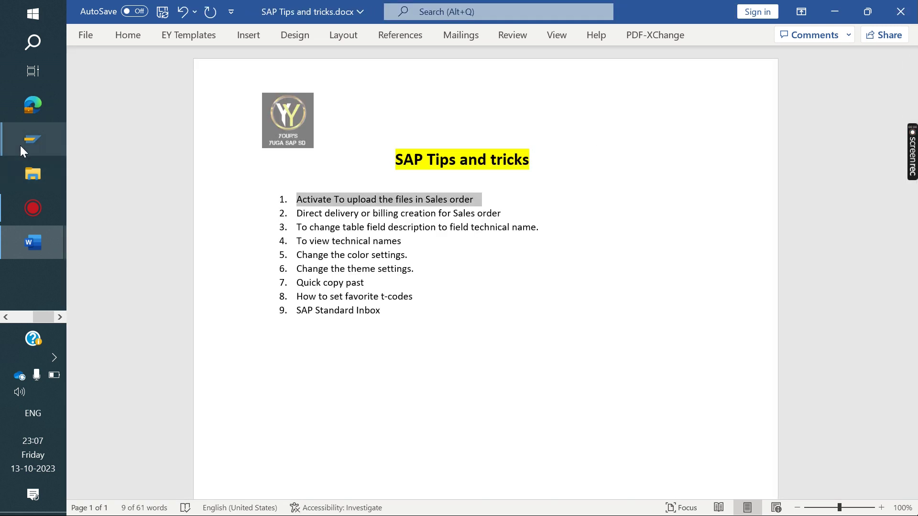
{"action": "mouse_move", "coordinate": [20, 145]}
{"action": "left_click", "coordinate": [170, 271]}
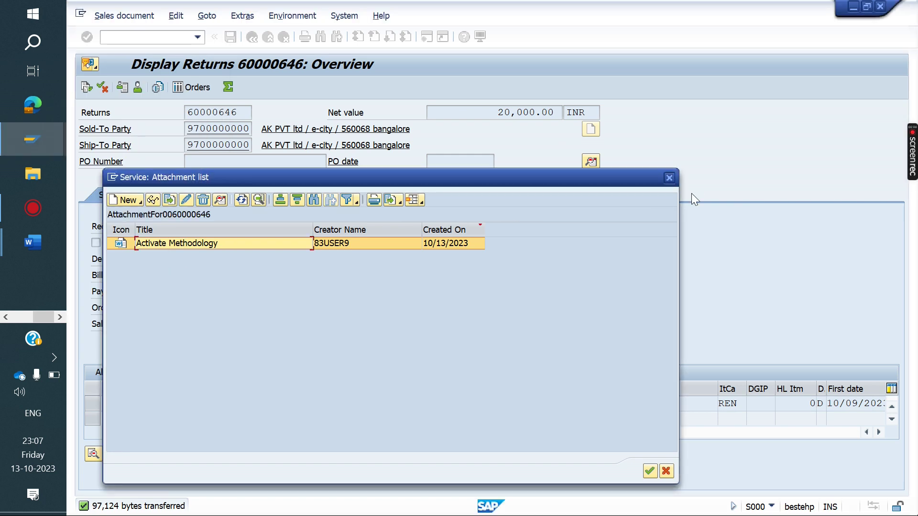
{"action": "left_click", "coordinate": [668, 178]}
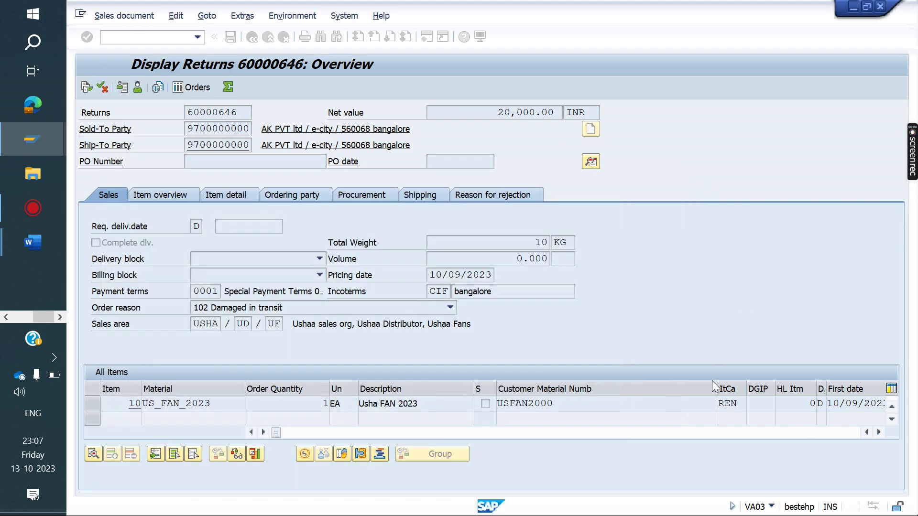
- Open the user's own profile data and review the maintained parameters
{"action": "left_click", "coordinate": [344, 15]}
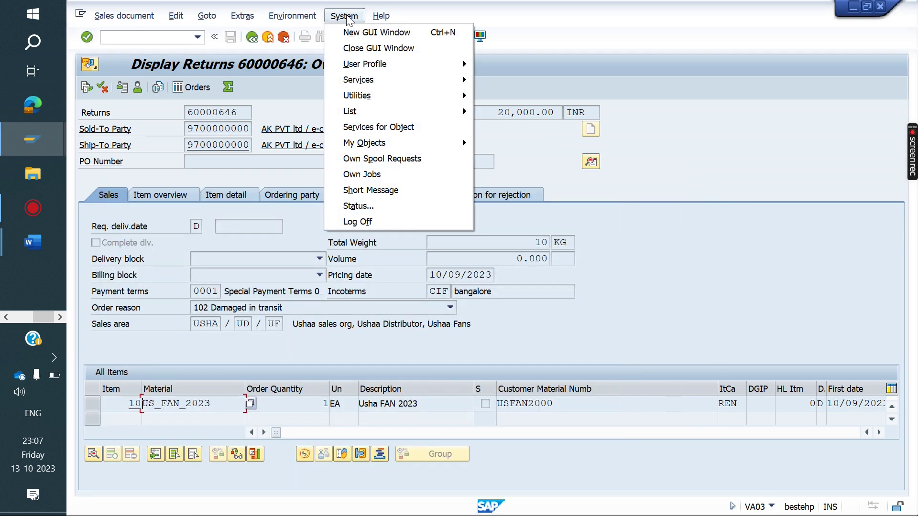
{"action": "mouse_move", "coordinate": [442, 66]}
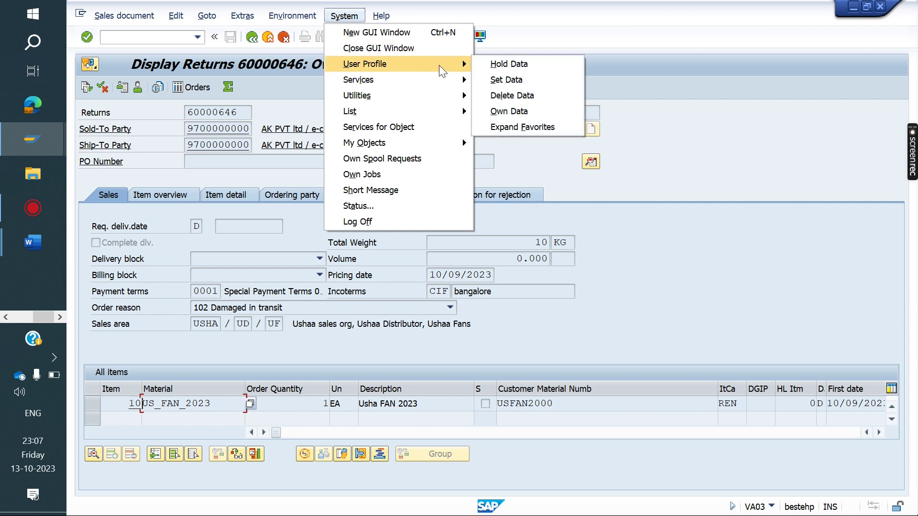
{"action": "left_click", "coordinate": [531, 111]}
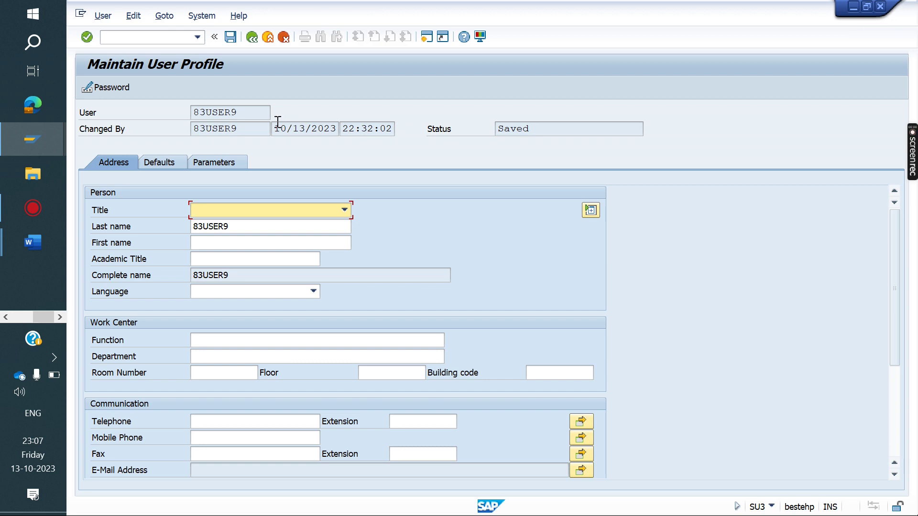
{"action": "left_click", "coordinate": [223, 166]}
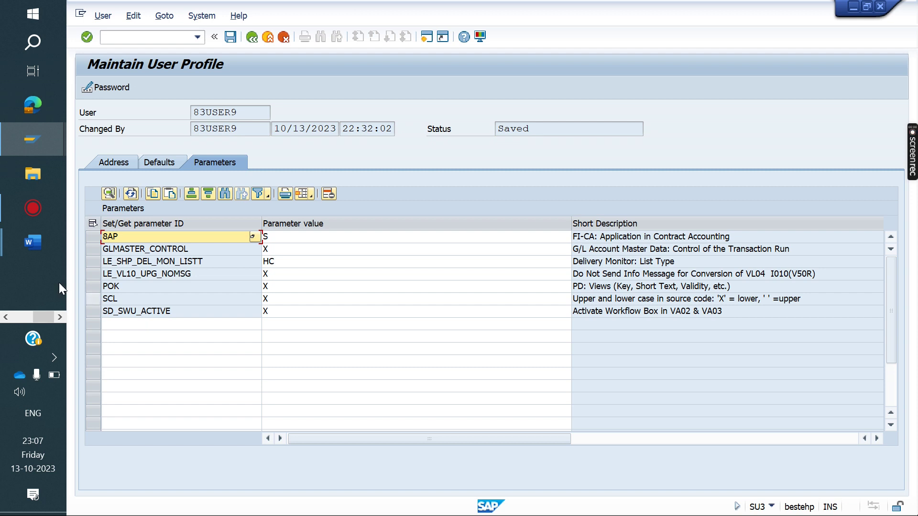
- Switch to SAP Tips and tricks.docx in Word and change "for" to "from" in the second list item
{"action": "mouse_move", "coordinate": [24, 242]}
{"action": "left_click", "coordinate": [159, 314]}
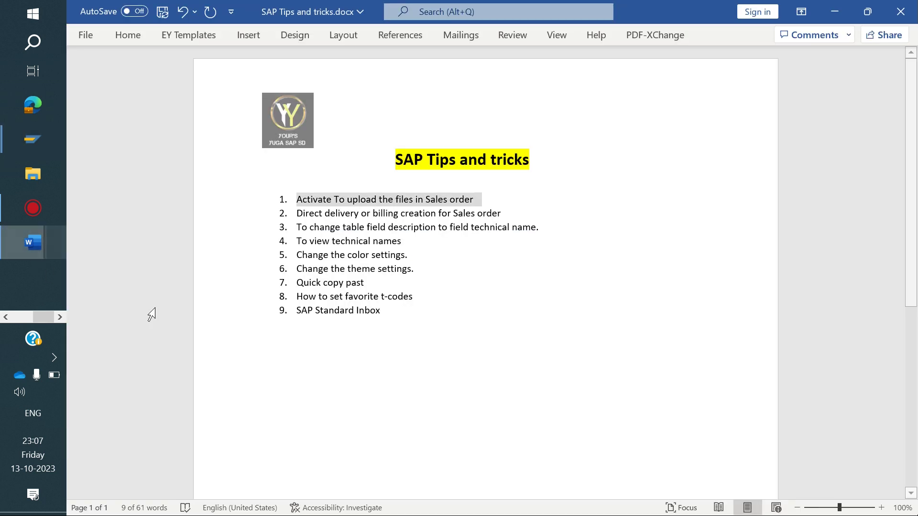
{"action": "left_click", "coordinate": [300, 214]}
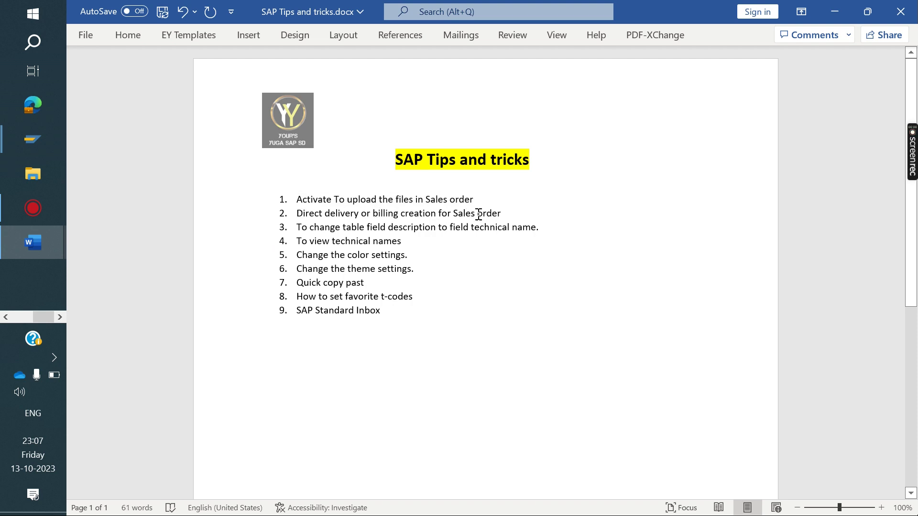
{"action": "left_click", "coordinate": [453, 214]}
{"action": "key", "text": "BackSpace"}
{"action": "key", "text": "BackSpace"}
{"action": "key", "text": "BackSpace"}
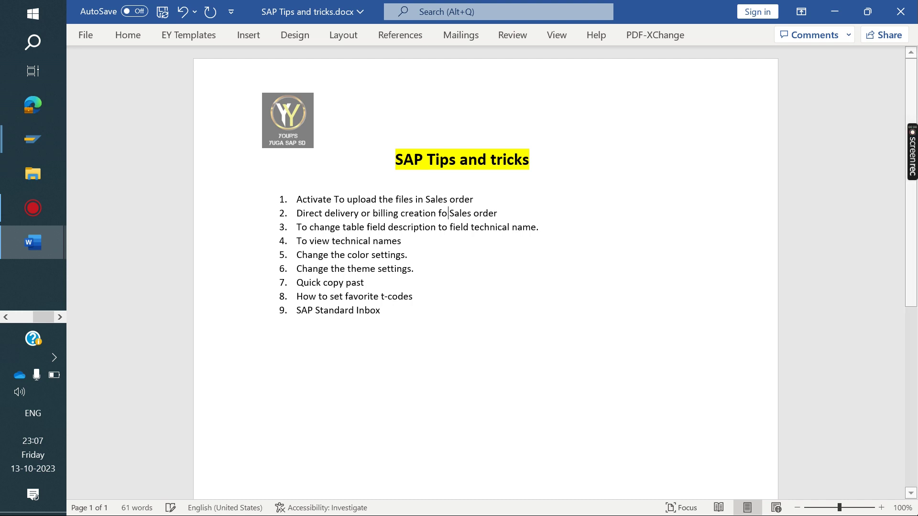
{"action": "type", "text": "rom"}
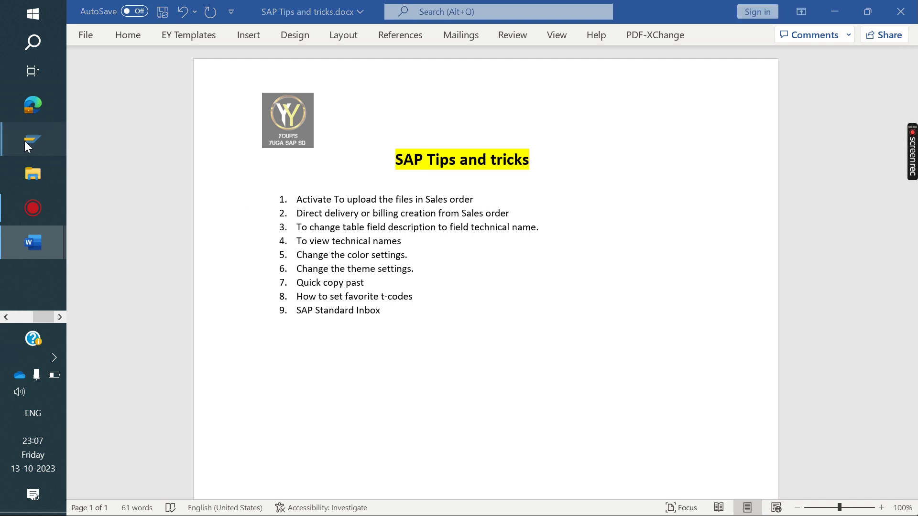
- Return to SAP Easy Access and start a USOR order with va01 for sold-to party AK PVT ltd and material US_FAN_2023
{"action": "left_click", "coordinate": [24, 141]}
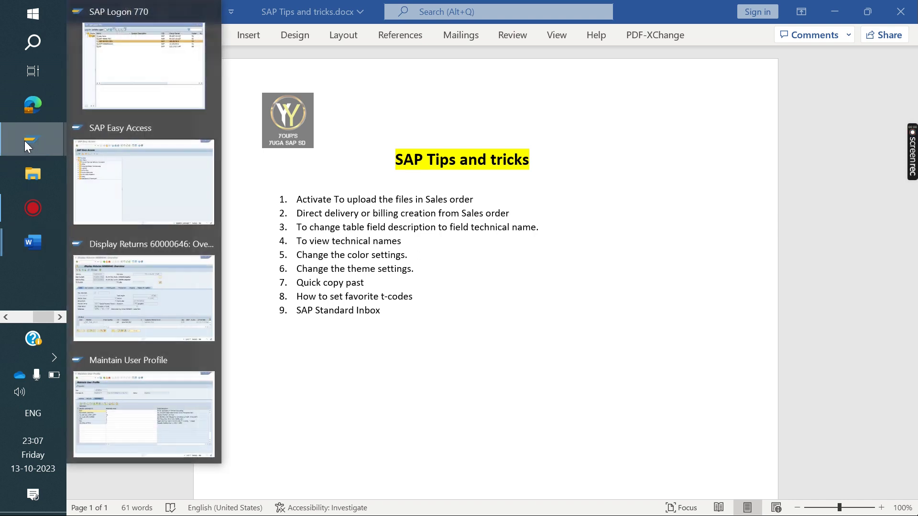
{"action": "left_click", "coordinate": [154, 162]}
{"action": "type", "text": "va01"}
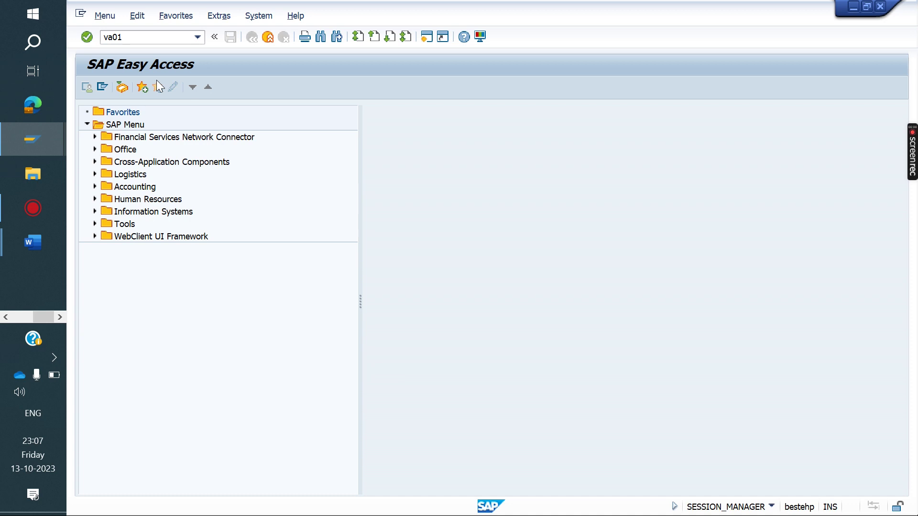
{"action": "key", "text": "Return"}
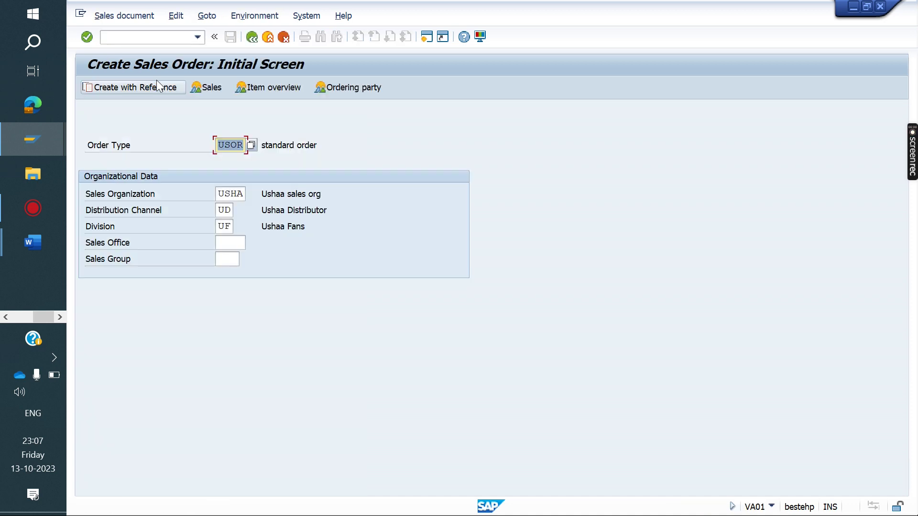
{"action": "key", "text": "Return"}
{"action": "key", "text": "Down"}
{"action": "key", "text": "Return"}
{"action": "key", "text": "Return"}
{"action": "key", "text": "Return"}
{"action": "key", "text": "Down"}
{"action": "key", "text": "Return"}
{"action": "key", "text": "Return"}
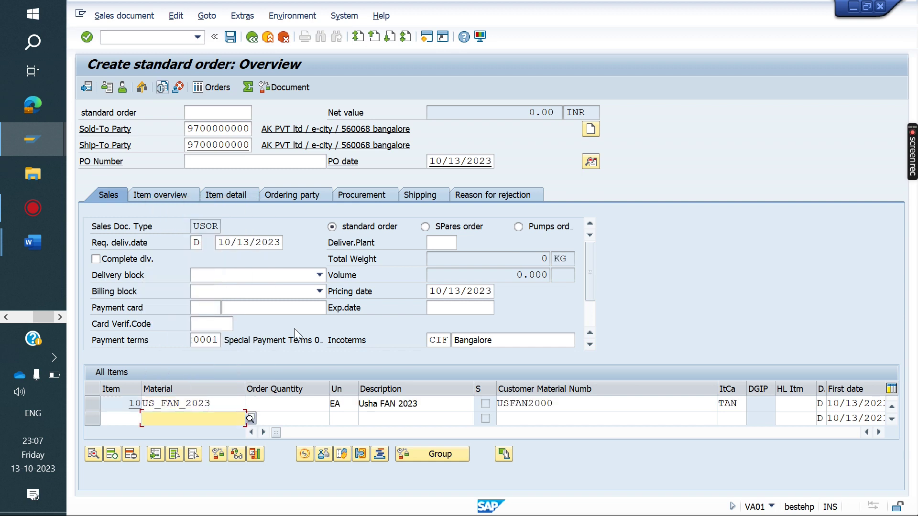
- Set the order quantity of item US_FAN_2023 to 10
{"action": "left_click", "coordinate": [296, 405]}
{"action": "type", "text": "1"}
{"action": "key", "text": "Down"}
{"action": "key", "text": "Down"}
{"action": "key", "text": "Return"}
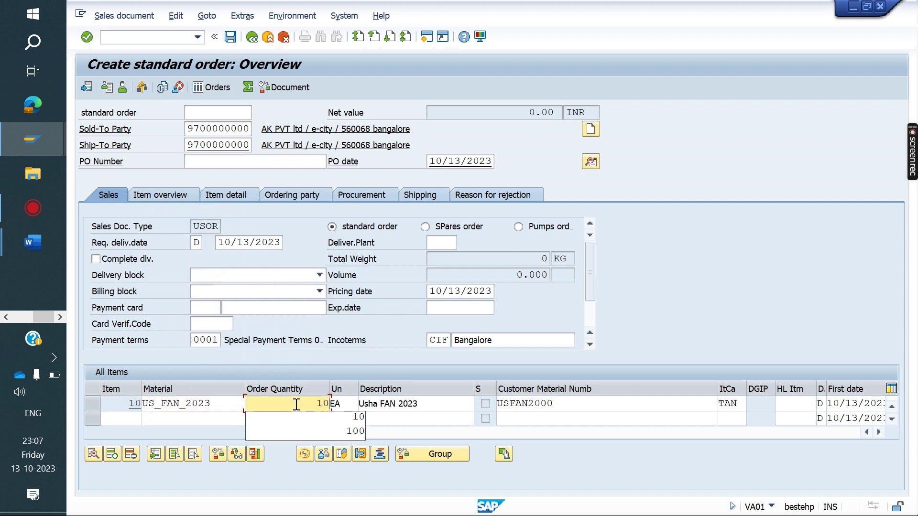
{"action": "key", "text": "Return"}
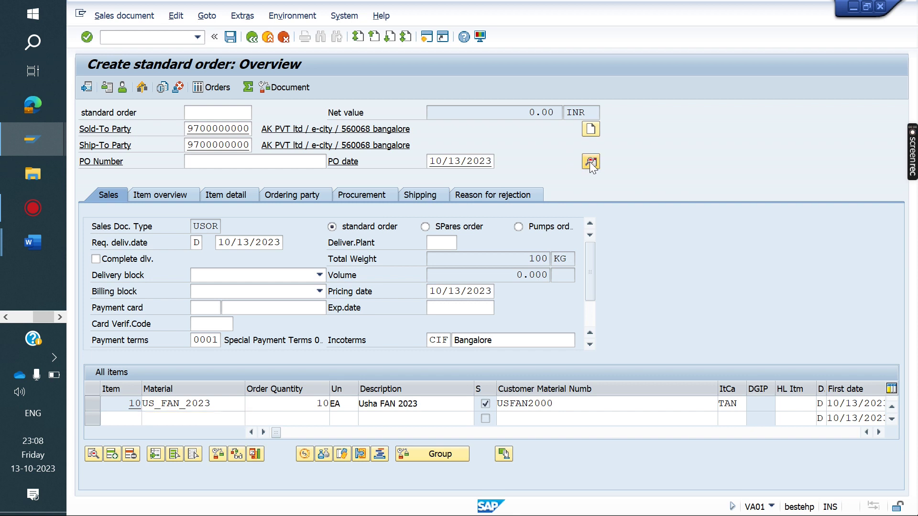
- Assign the agent's partner number in the order's header partners and return to the order overview
{"action": "left_click", "coordinate": [589, 161]}
{"action": "left_click", "coordinate": [572, 162]}
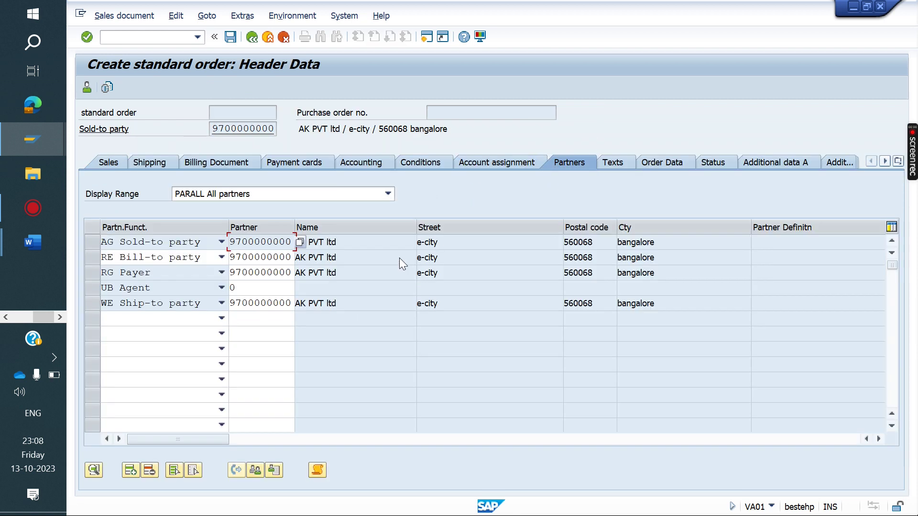
{"action": "left_click", "coordinate": [263, 288]}
{"action": "key", "text": "Return"}
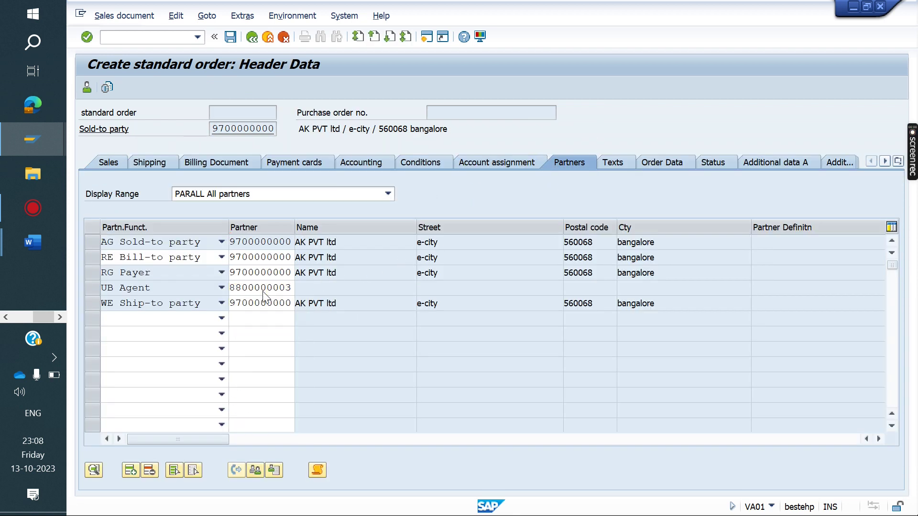
{"action": "key", "text": "Return"}
{"action": "left_click", "coordinate": [252, 37]}
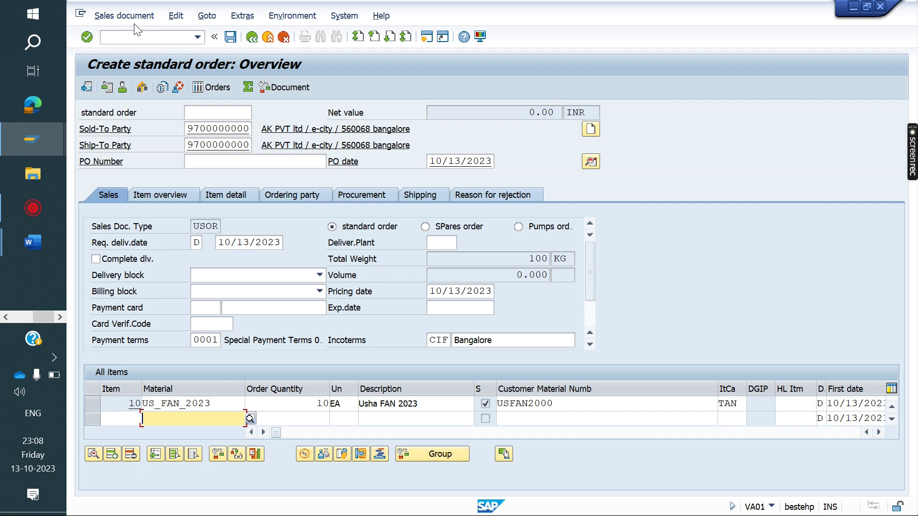
- Save the standard order and start its outbound delivery directly from the order
{"action": "left_click", "coordinate": [123, 16]}
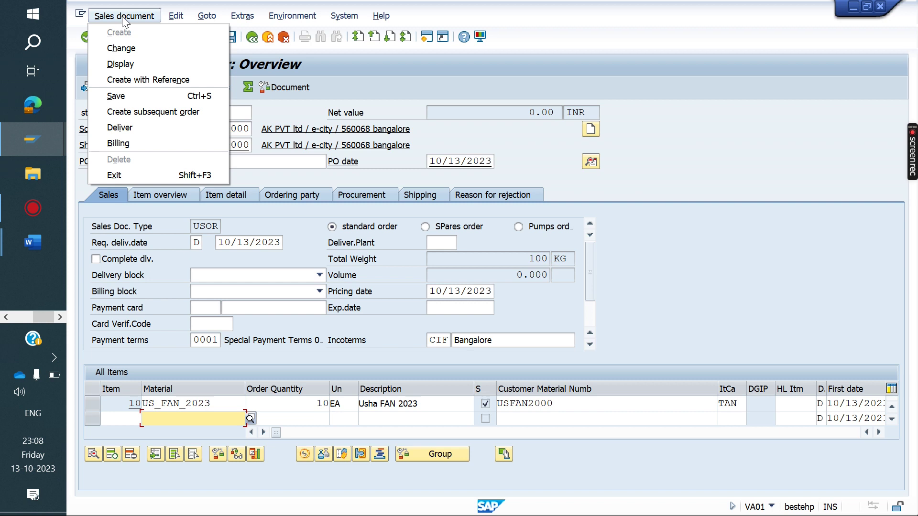
{"action": "left_click", "coordinate": [120, 128]}
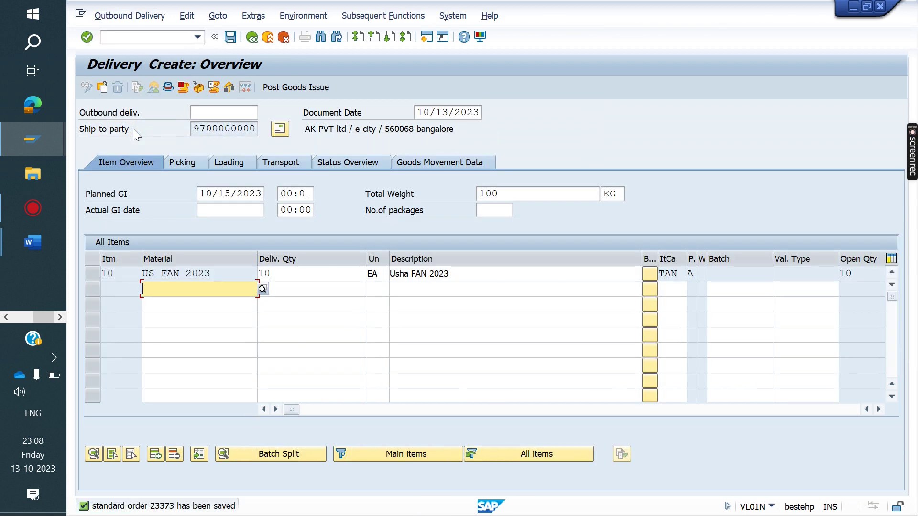
- Pick 10 units of the fan item from storage location FG01 and post the delivery's goods issue
{"action": "left_click", "coordinate": [187, 161]}
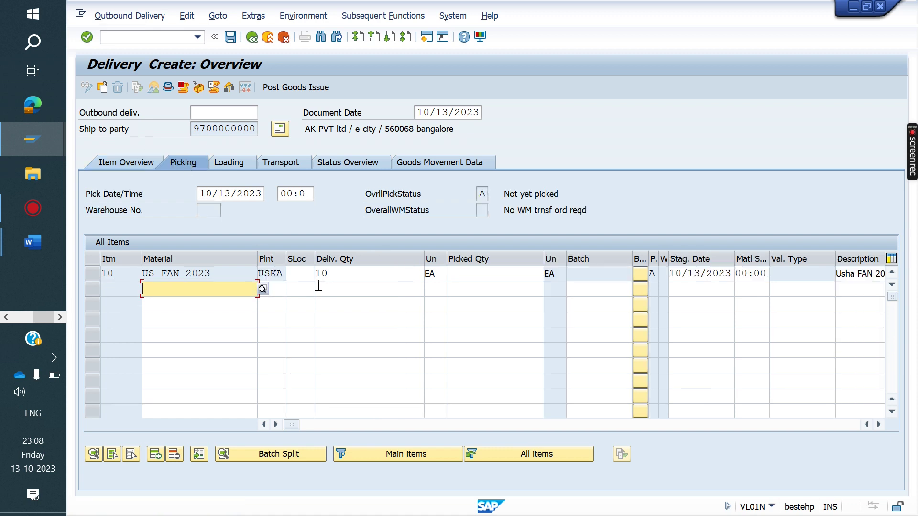
{"action": "left_click", "coordinate": [304, 273]}
{"action": "type", "text": "FG01"}
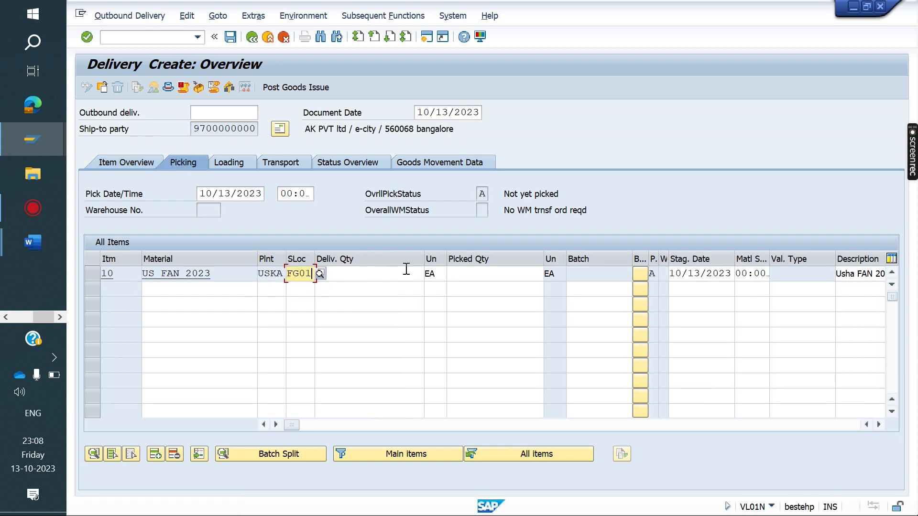
{"action": "left_click", "coordinate": [483, 279]}
{"action": "type", "text": "10"}
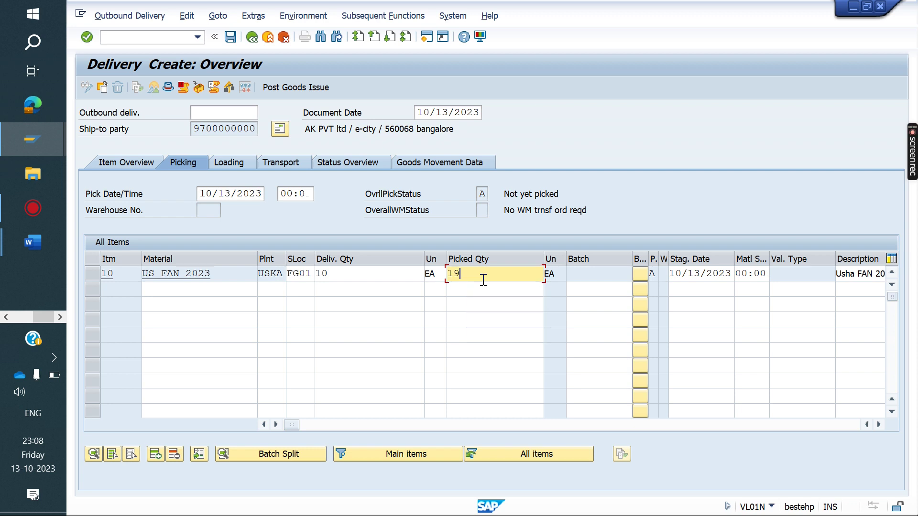
{"action": "key", "text": "Return"}
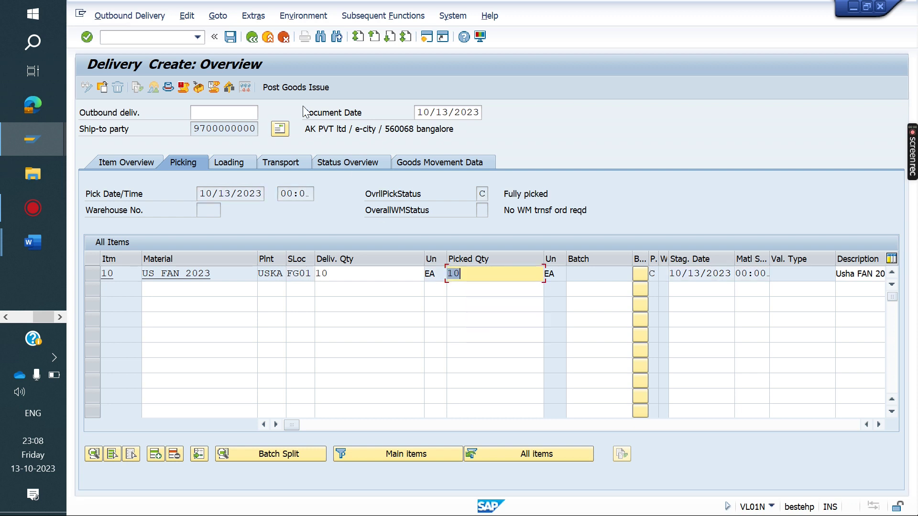
{"action": "left_click", "coordinate": [289, 90]}
- Reopen the newly created sales order in change mode with transaction /nva02
{"action": "left_click", "coordinate": [147, 38]}
{"action": "type", "text": "/nva0"}
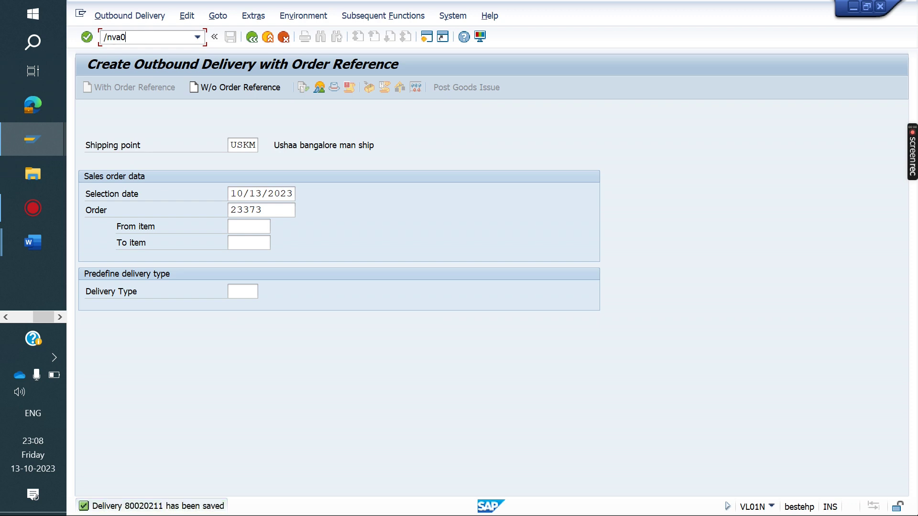
{"action": "type", "text": "2"}
{"action": "key", "text": "Return"}
{"action": "key", "text": "Return"}
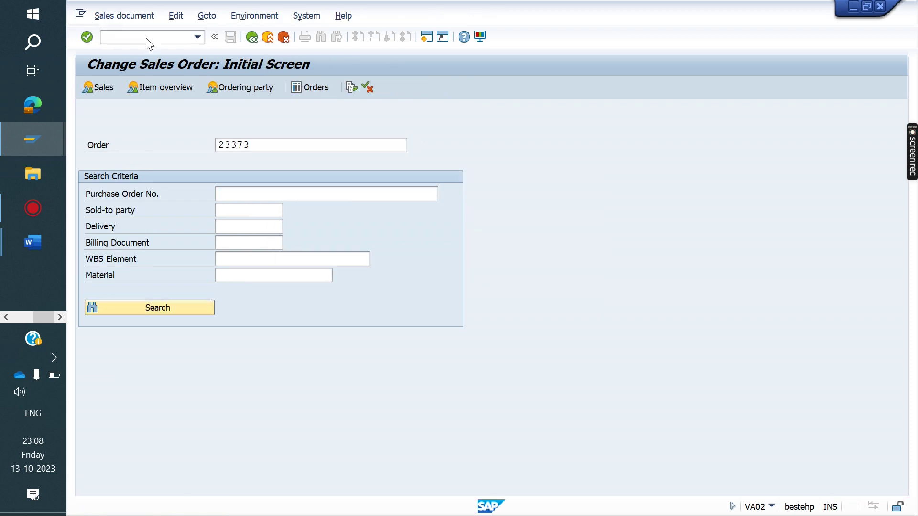
- Open the sales order for changes and try to create its billing document directly from the order
{"action": "key", "text": "Return"}
{"action": "left_click", "coordinate": [119, 17]}
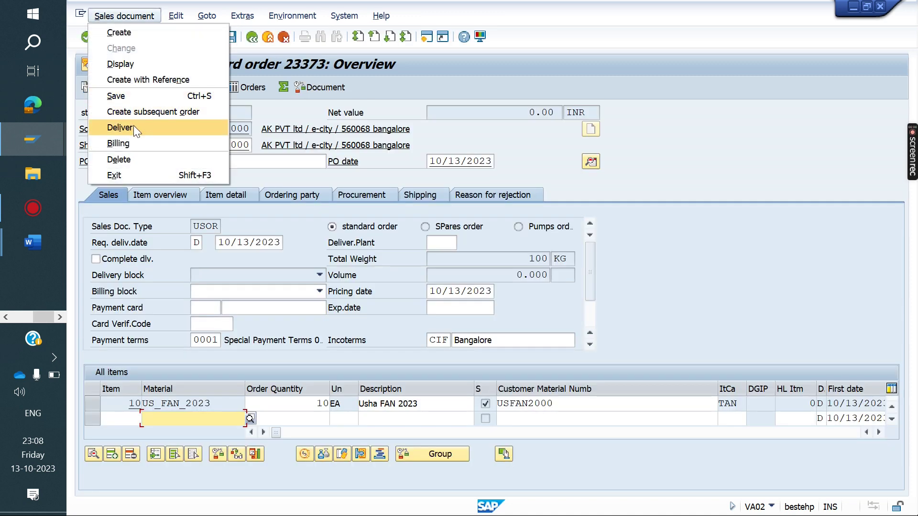
{"action": "left_click", "coordinate": [637, 163]}
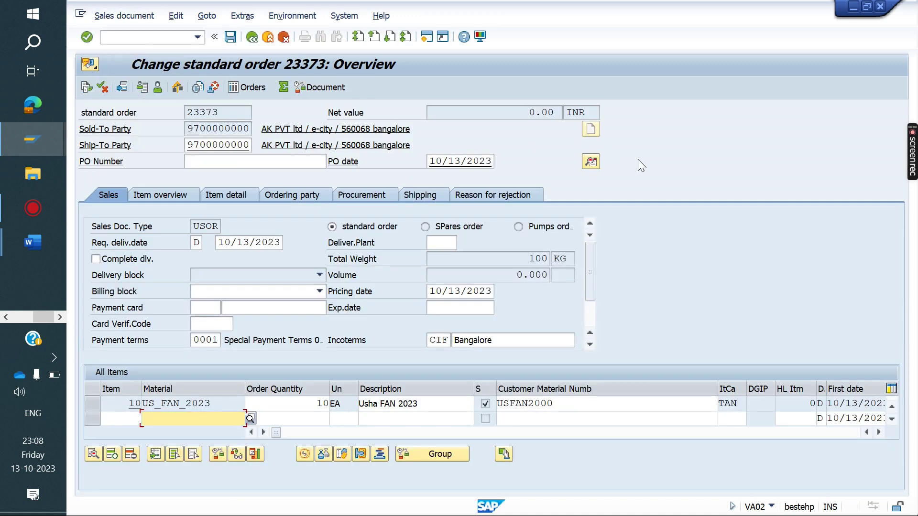
{"action": "left_click", "coordinate": [120, 16]}
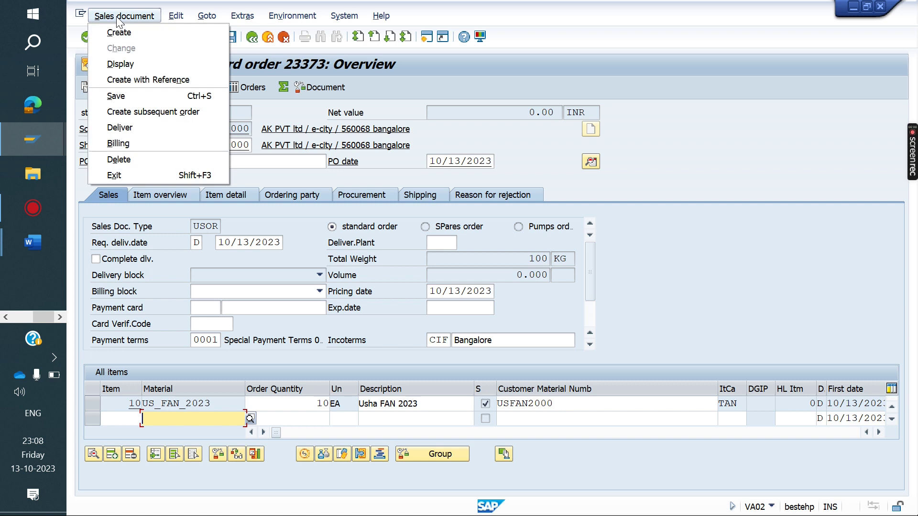
{"action": "left_click", "coordinate": [118, 143]}
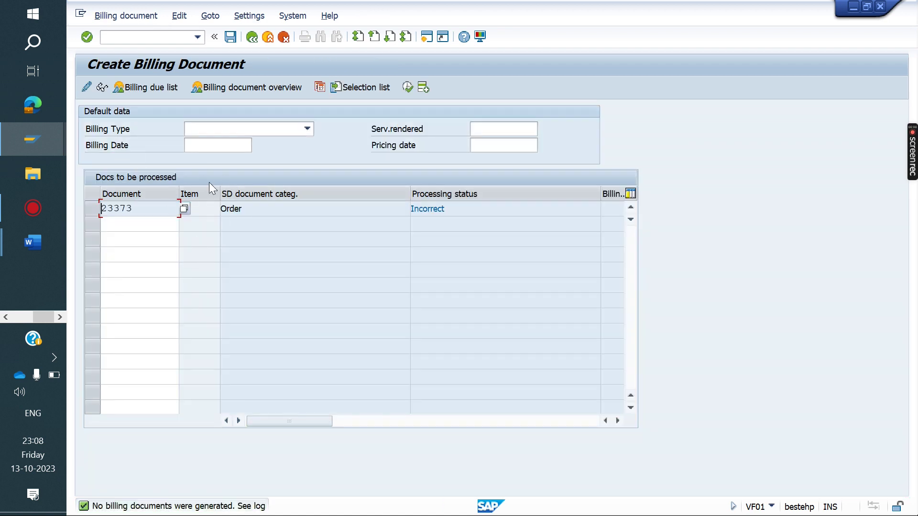
- Switch to the Word document SAP Tips and tricks and read the third tip about table field descriptions and technical names
{"action": "mouse_move", "coordinate": [26, 245]}
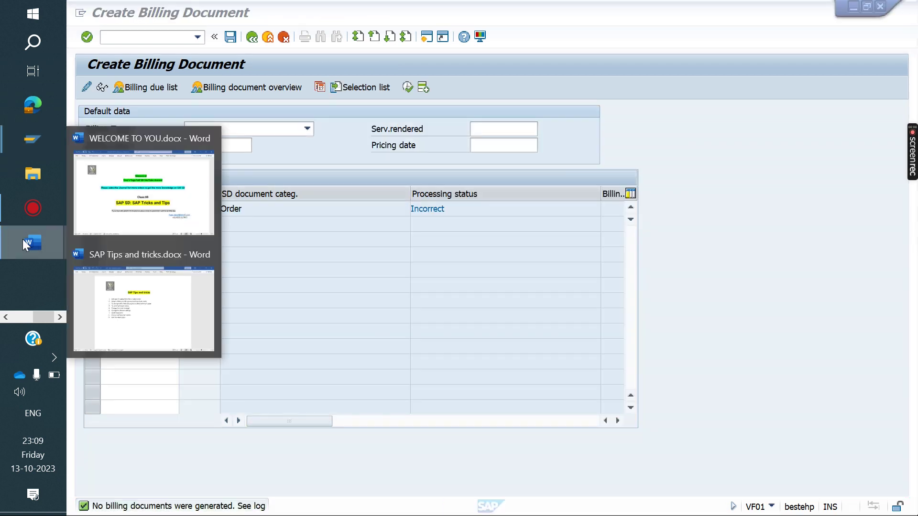
{"action": "left_click", "coordinate": [146, 319]}
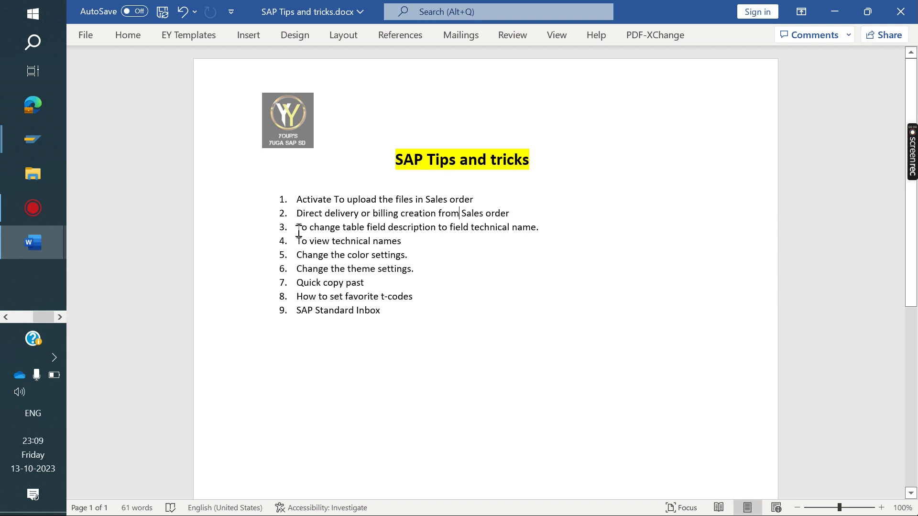
{"action": "left_click_drag", "start_coordinate": [299, 231], "coordinate": [524, 230]}
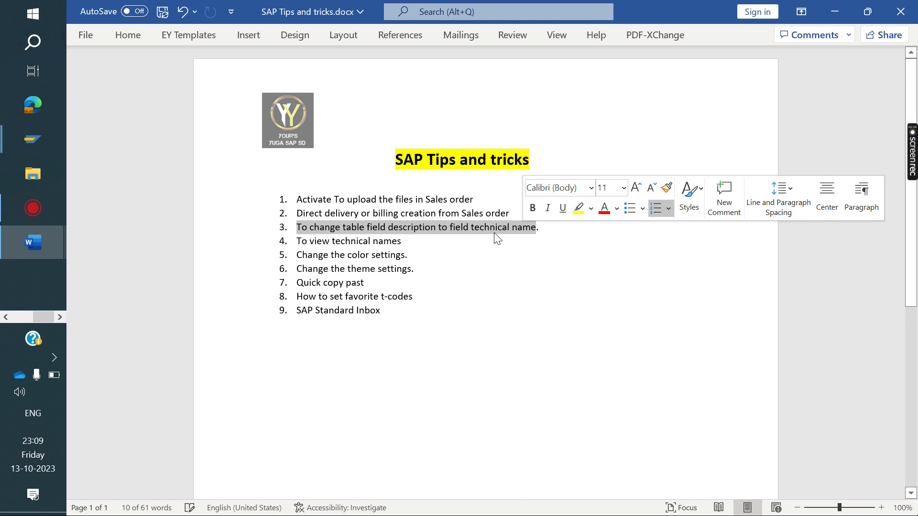
- Switch back to the SAP billing session, start transaction /nse16n and load table VBAK
{"action": "left_click", "coordinate": [33, 139]}
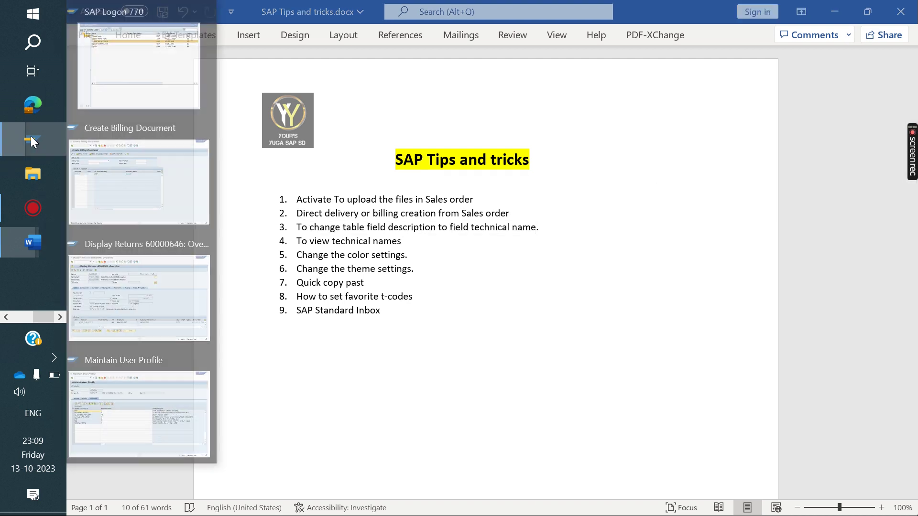
{"action": "left_click", "coordinate": [163, 184]}
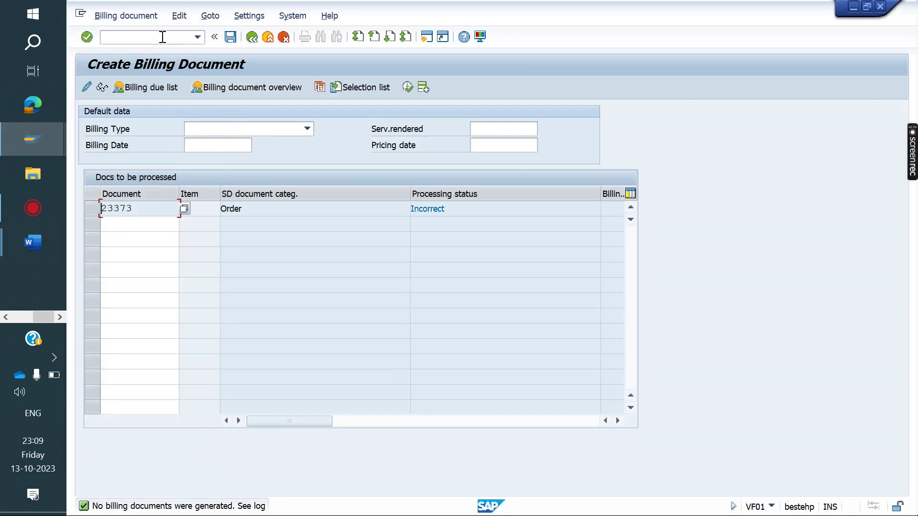
{"action": "type", "text": "/n"}
{"action": "type", "text": "se16n"}
{"action": "key", "text": "Return"}
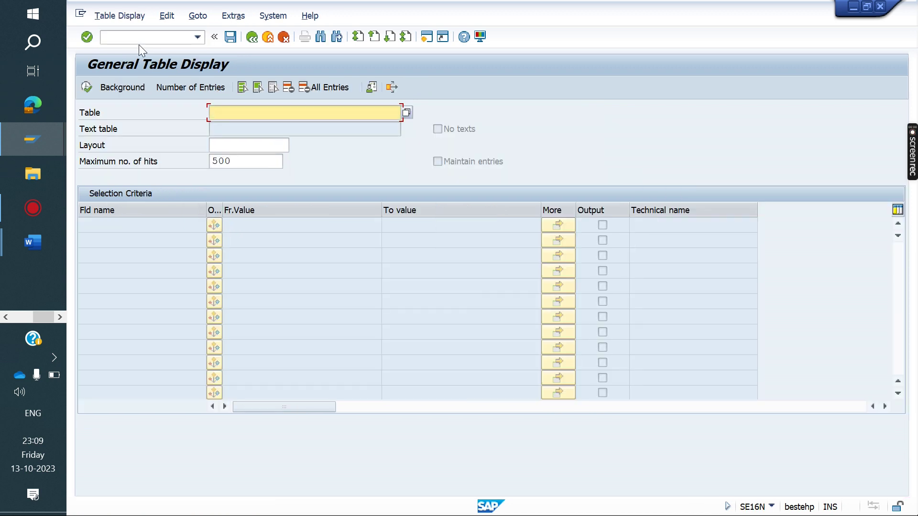
{"action": "type", "text": "vbak"}
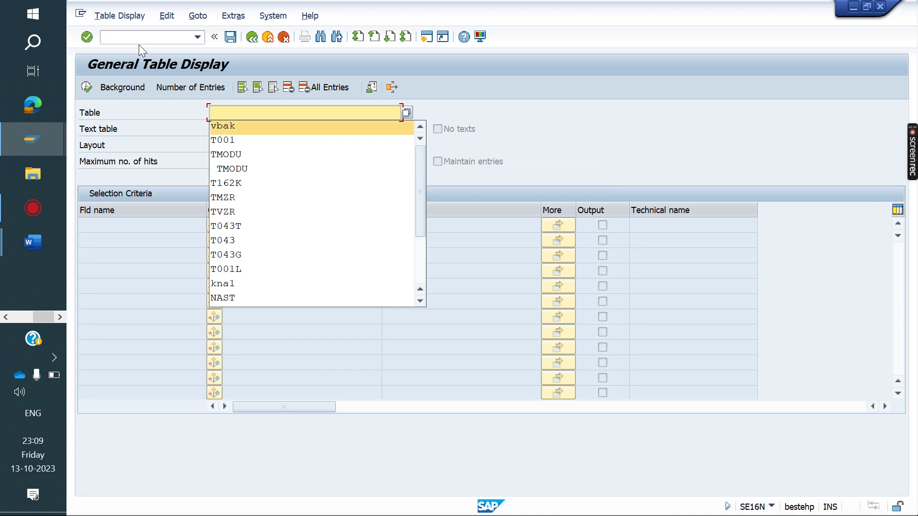
{"action": "key", "text": "Return"}
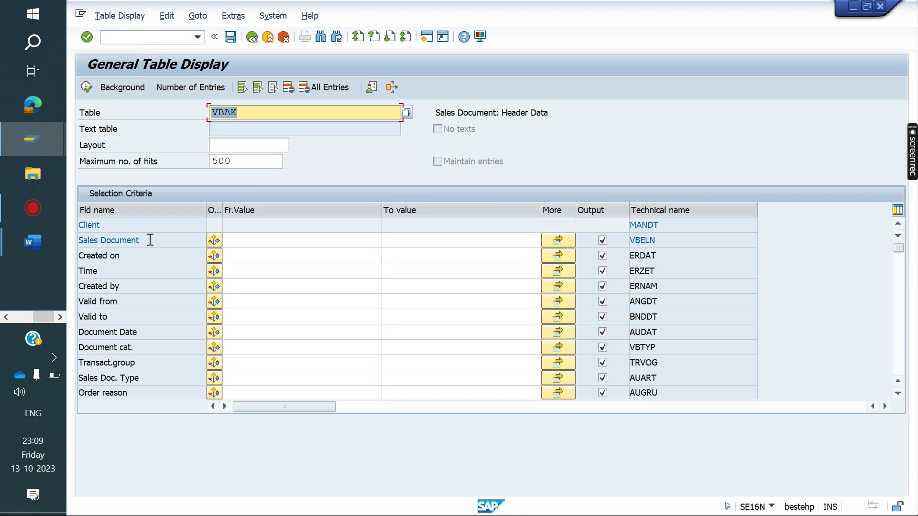
- Display the VBAK table entries without selection criteria and examine their column headings
{"action": "left_click", "coordinate": [87, 88]}
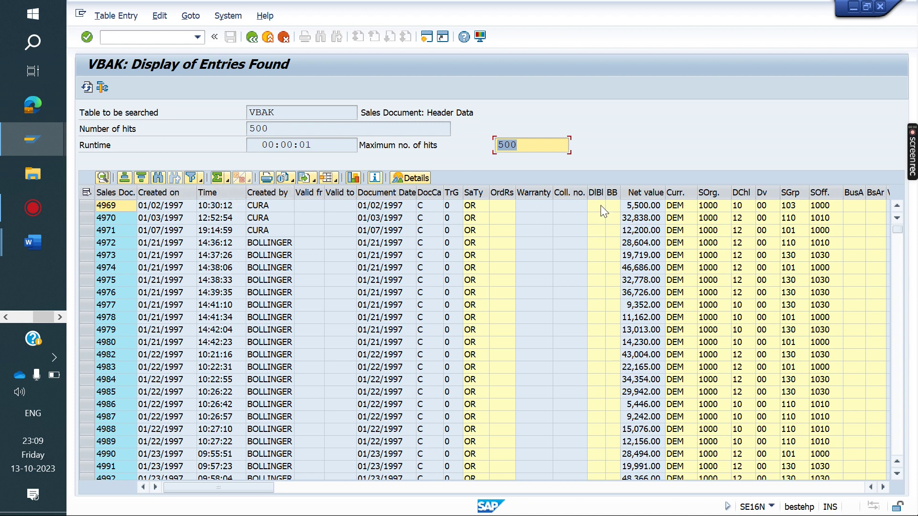
{"action": "left_click", "coordinate": [882, 486]}
{"action": "left_click", "coordinate": [882, 487]}
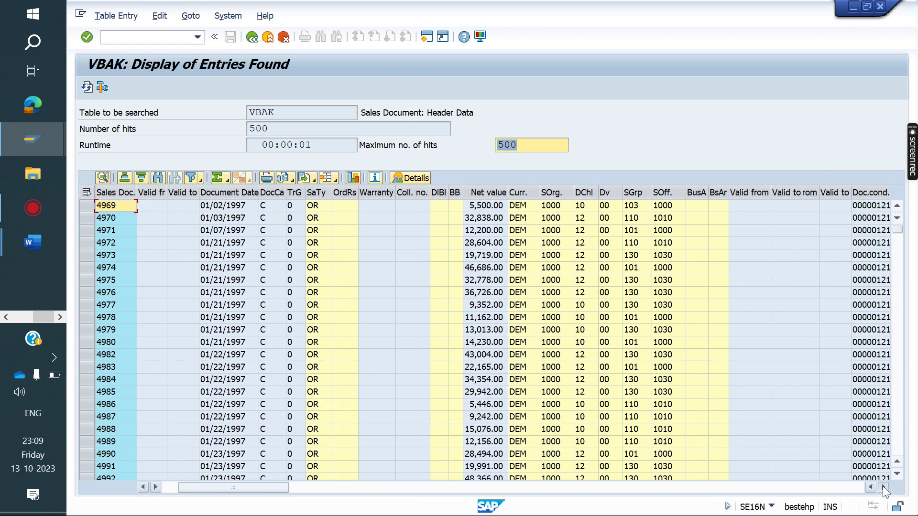
{"action": "left_click", "coordinate": [882, 486]}
{"action": "left_click", "coordinate": [882, 487]}
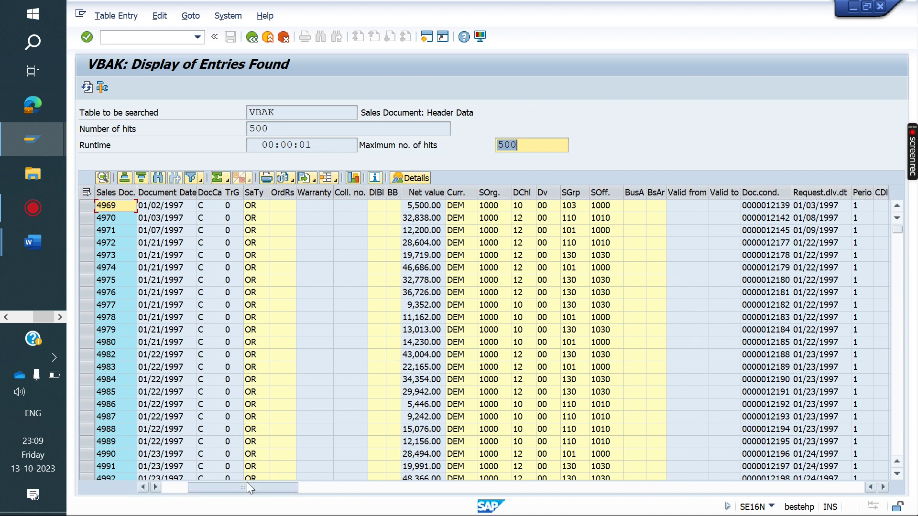
{"action": "left_click_drag", "start_coordinate": [247, 482], "coordinate": [207, 485]}
{"action": "left_click", "coordinate": [225, 17]}
{"action": "left_click", "coordinate": [191, 16]}
{"action": "mouse_move", "coordinate": [239, 18]}
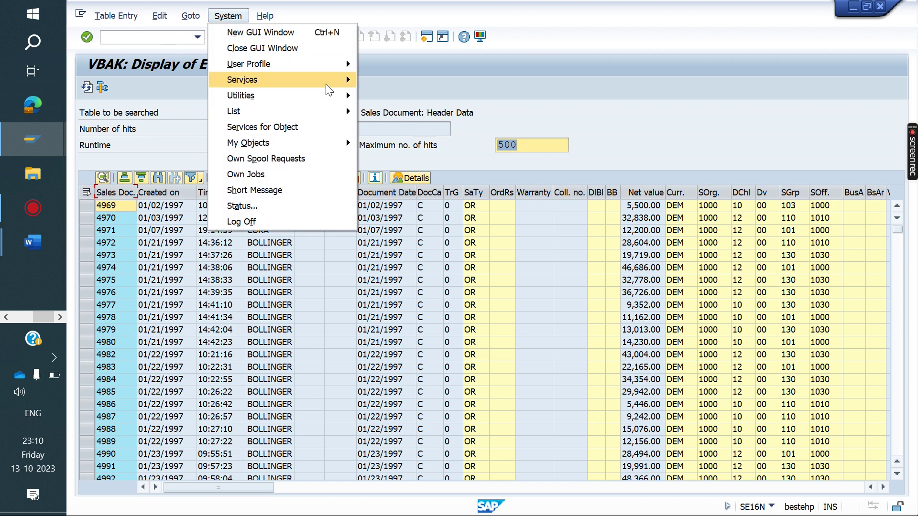
{"action": "left_click", "coordinate": [493, 90]}
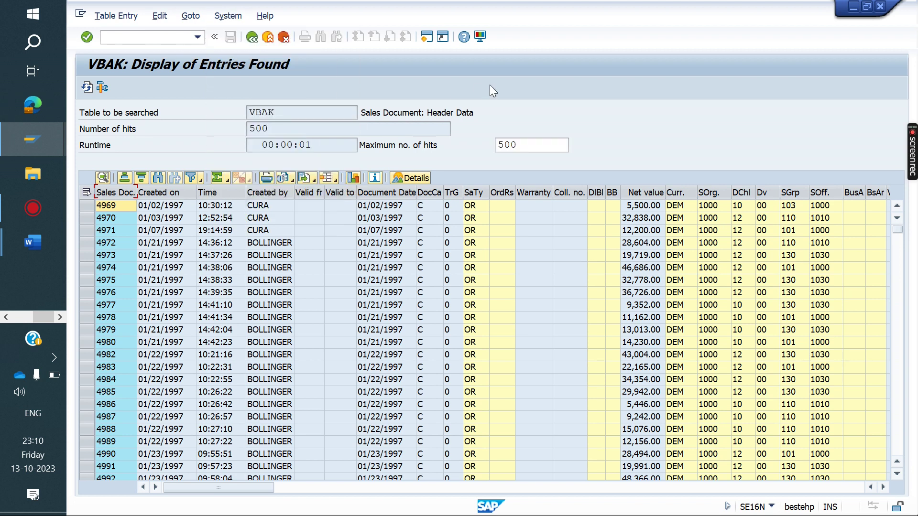
- Return to the VBAK selection screen and enable Technical Name as Column Heading in the technical settings
{"action": "left_click", "coordinate": [252, 36]}
{"action": "left_click", "coordinate": [259, 17]}
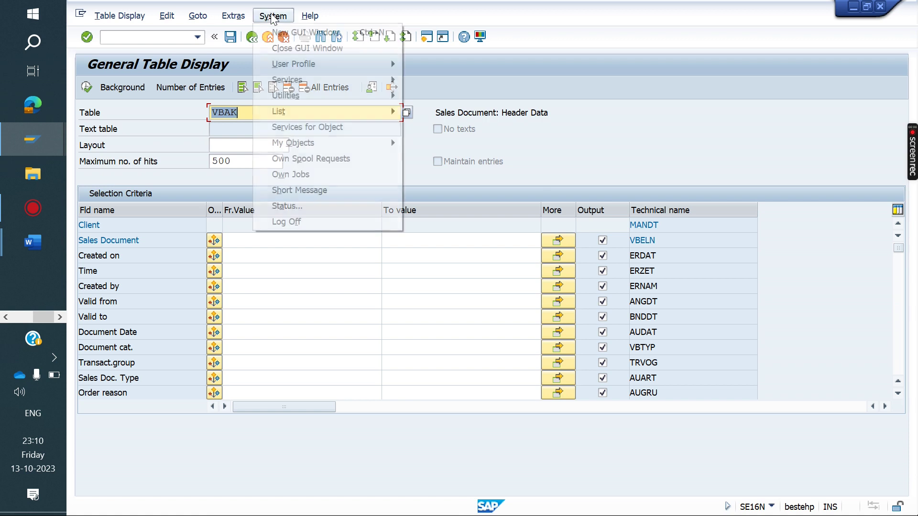
{"action": "mouse_move", "coordinate": [233, 15]}
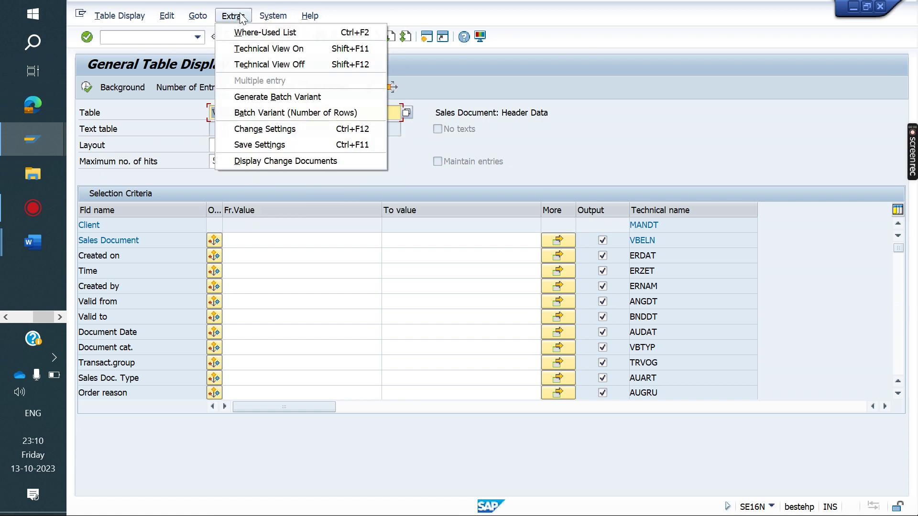
{"action": "left_click", "coordinate": [267, 130]}
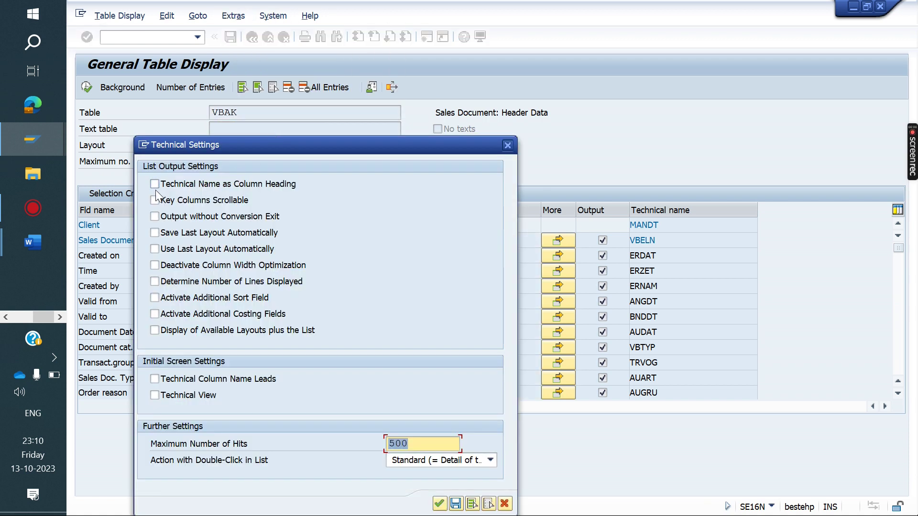
{"action": "left_click", "coordinate": [154, 184]}
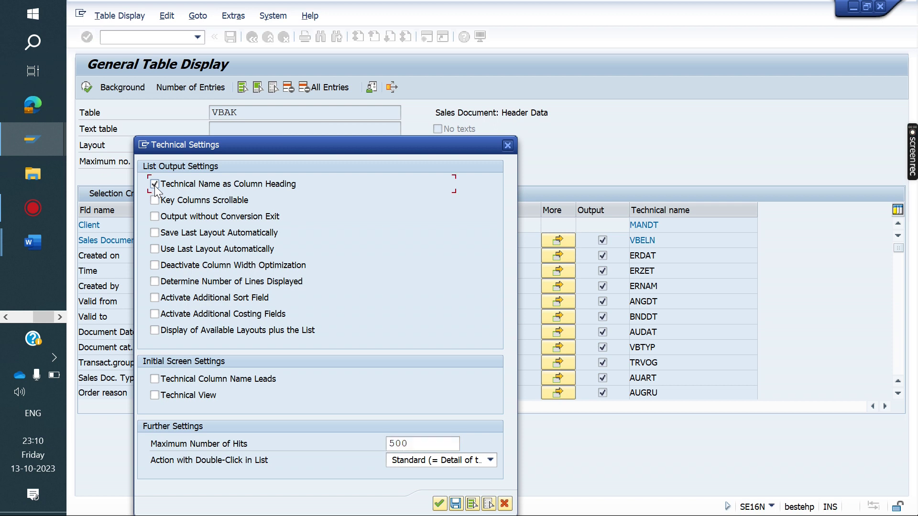
{"action": "left_click", "coordinate": [439, 504]}
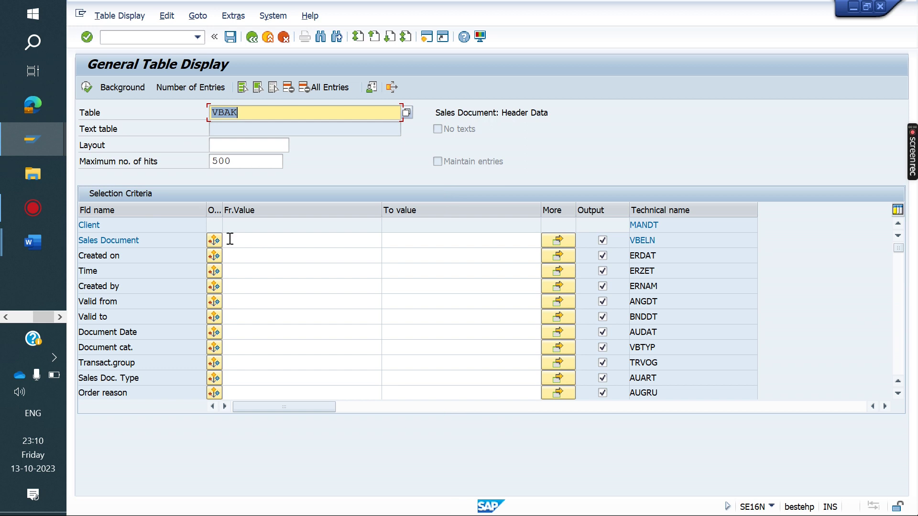
- Display the VBAK entries again and examine the technical column headings from ERDAT through AUGRU
{"action": "left_click", "coordinate": [87, 88]}
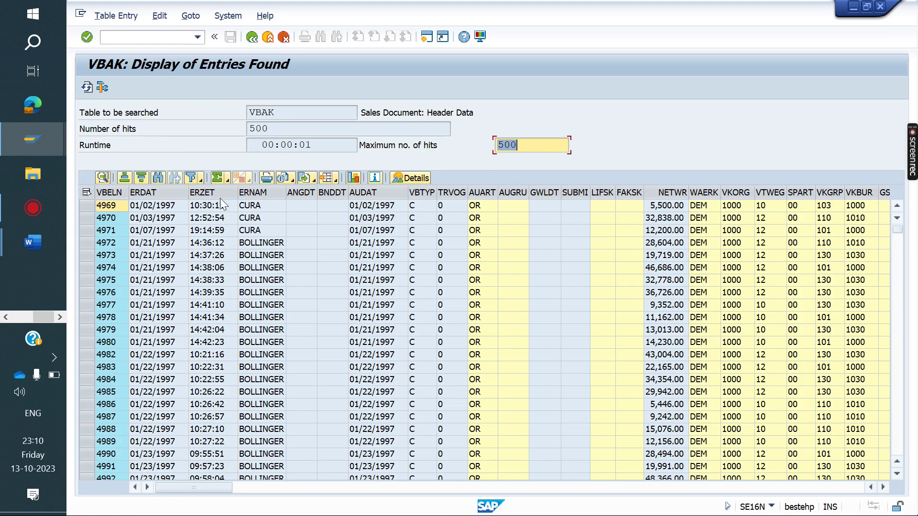
{"action": "left_click", "coordinate": [156, 193]}
{"action": "left_click", "coordinate": [264, 194]}
{"action": "left_click", "coordinate": [302, 193]}
{"action": "left_click", "coordinate": [332, 193]}
{"action": "left_click", "coordinate": [429, 196]}
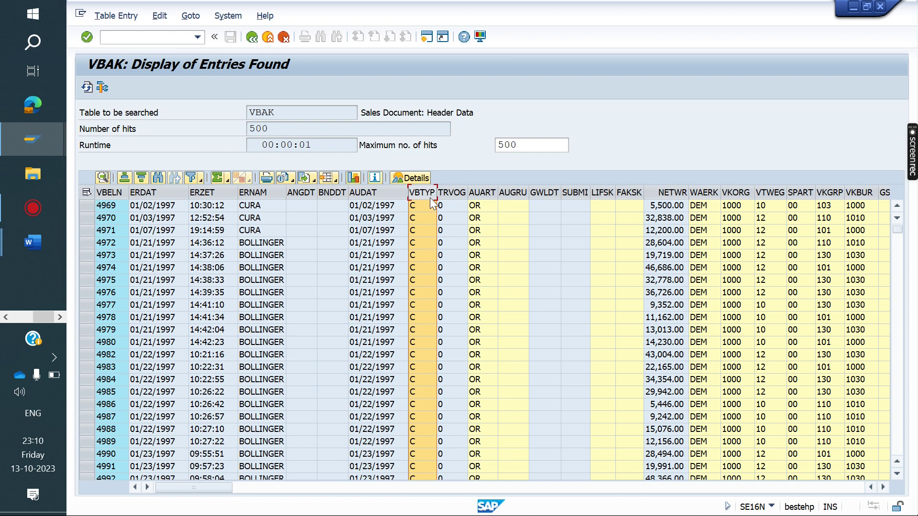
{"action": "left_click", "coordinate": [473, 194]}
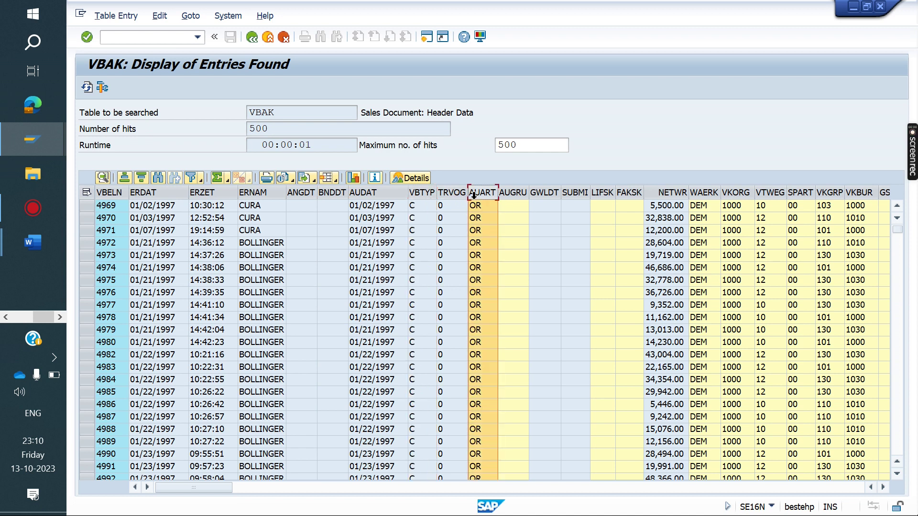
{"action": "left_click", "coordinate": [513, 194]}
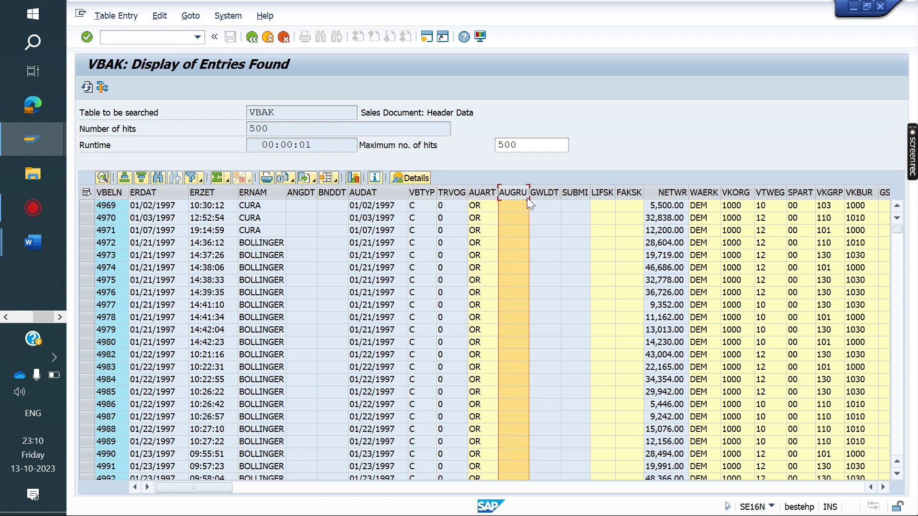
- Return to the VBAK selection screen and disable Technical Name as Column Heading in the technical settings
{"action": "left_click", "coordinate": [252, 42]}
{"action": "left_click", "coordinate": [233, 19]}
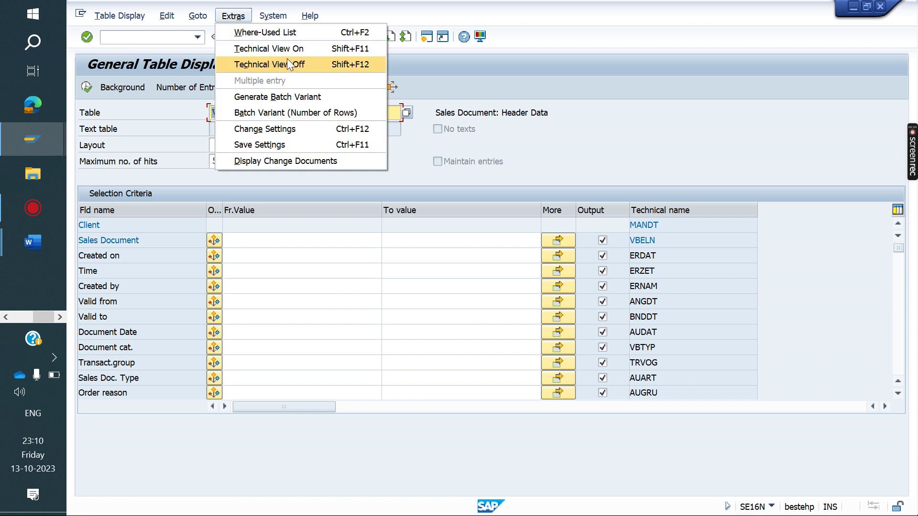
{"action": "left_click", "coordinate": [290, 130]}
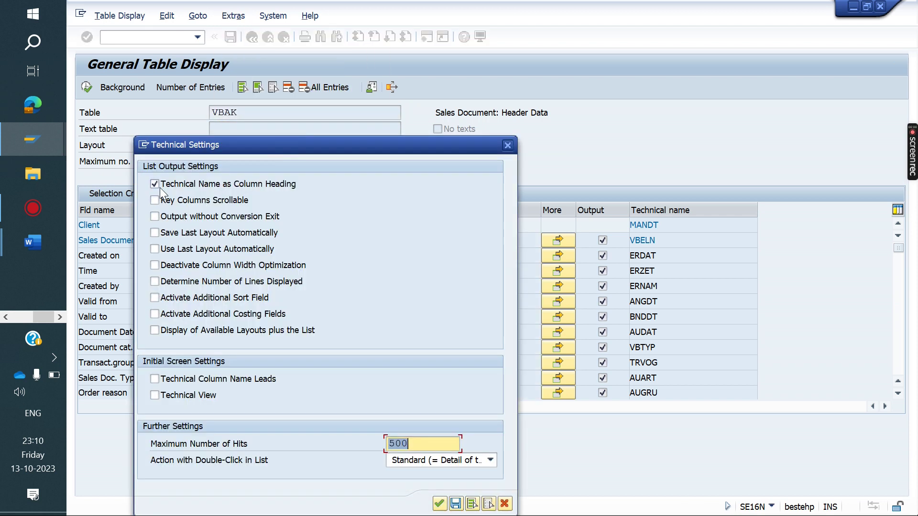
{"action": "left_click", "coordinate": [154, 184]}
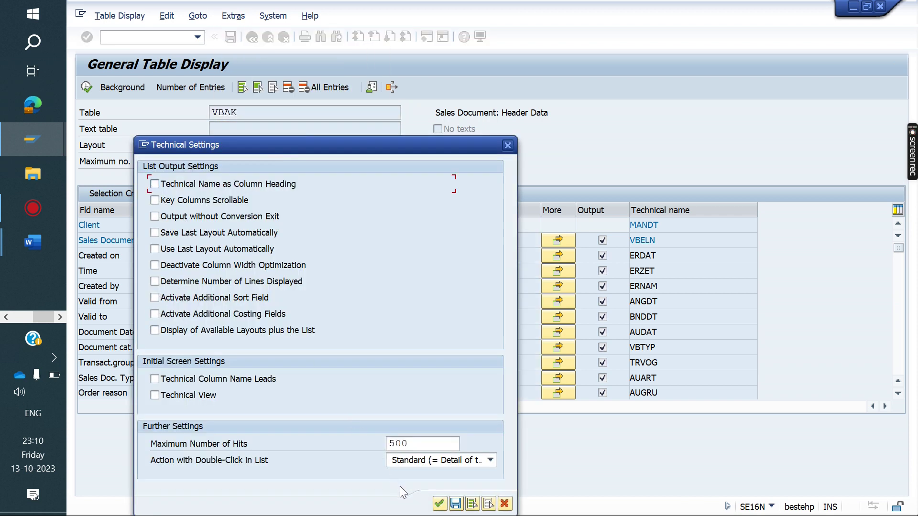
{"action": "left_click", "coordinate": [439, 503]}
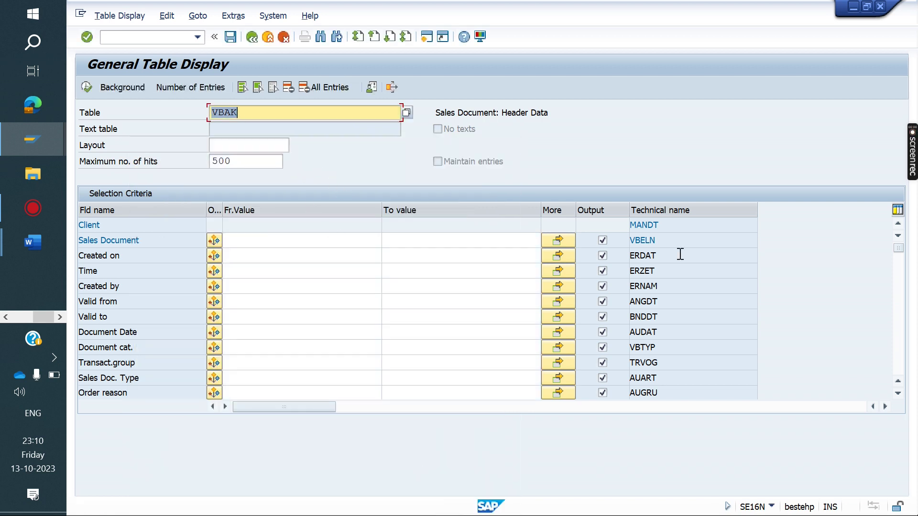
- Review the technical names of the Client, Sales Document and Created on fields in the selection criteria
{"action": "left_click_drag", "start_coordinate": [669, 225], "coordinate": [601, 225]}
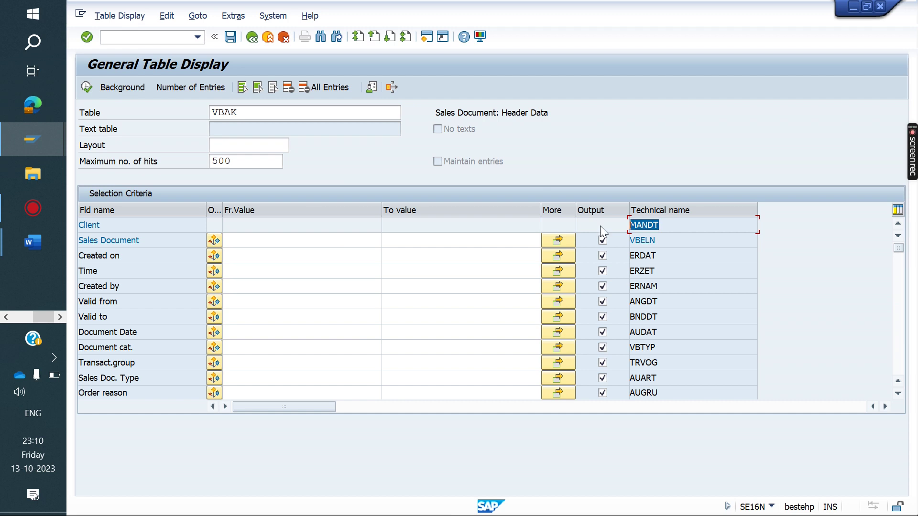
{"action": "left_click_drag", "start_coordinate": [675, 241], "coordinate": [611, 245]}
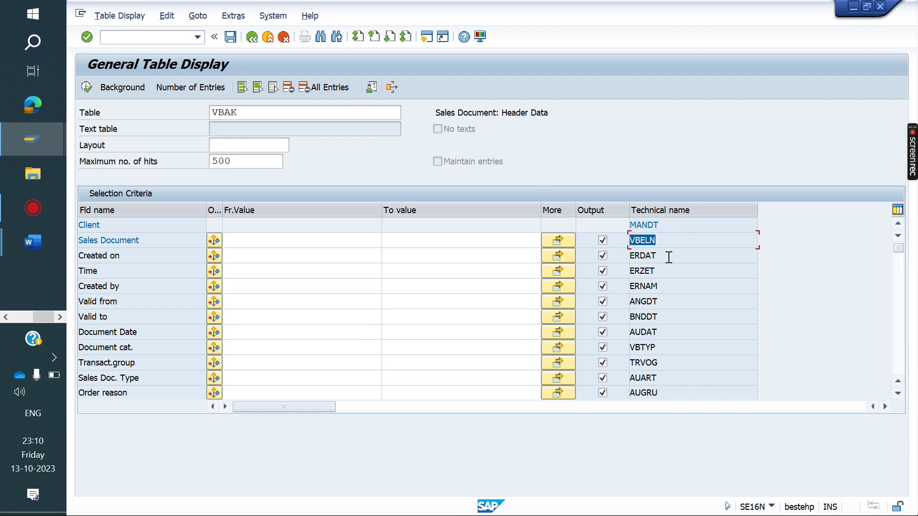
{"action": "left_click_drag", "start_coordinate": [667, 256], "coordinate": [623, 252]}
- Turn on the technical view for table VBAK and show the additional columns through Data Element
{"action": "left_click", "coordinate": [233, 16]}
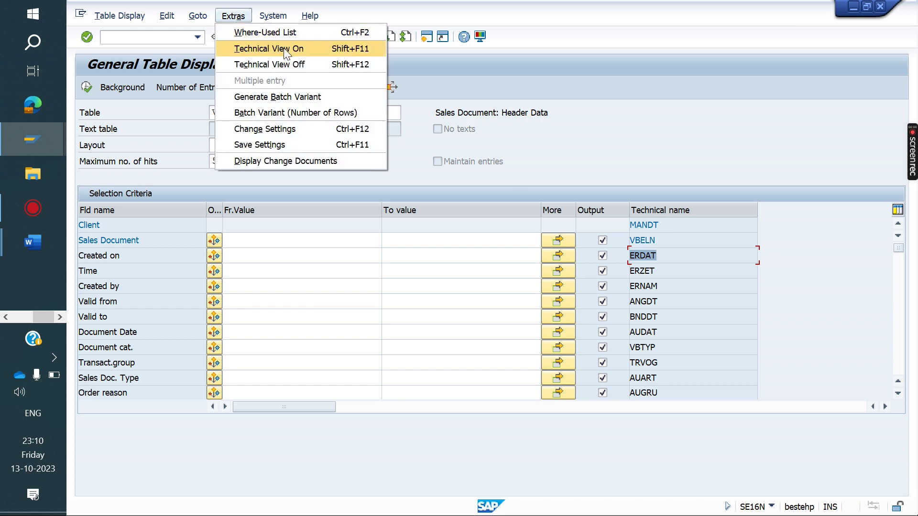
{"action": "left_click", "coordinate": [283, 48]}
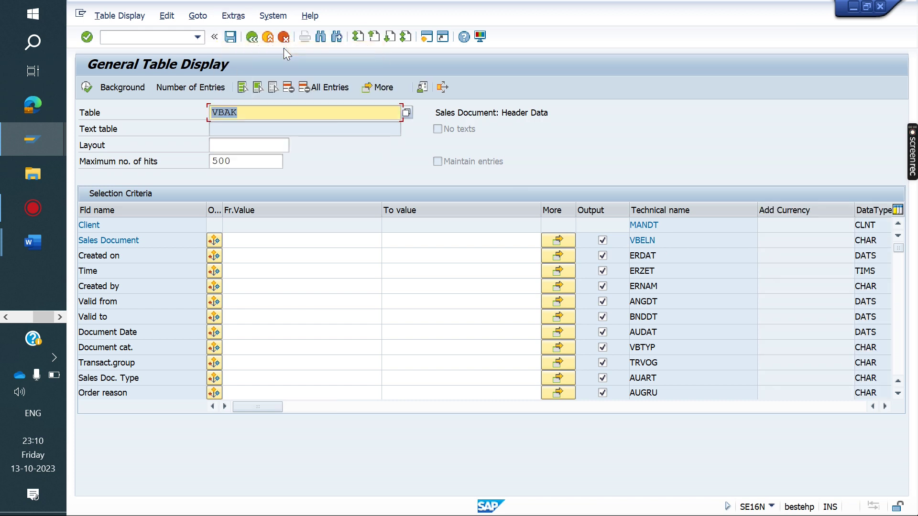
{"action": "left_click", "coordinate": [884, 407]}
{"action": "left_click", "coordinate": [884, 406]}
{"action": "left_click", "coordinate": [885, 406]}
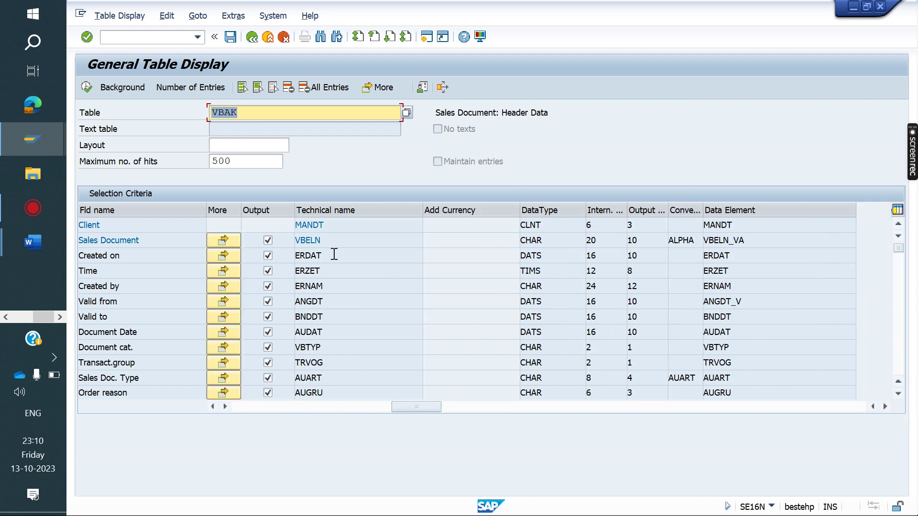
- Check the internal length and data element of the Sales Document field, and turn off the technical view for table VBAK
{"action": "left_click", "coordinate": [591, 241]}
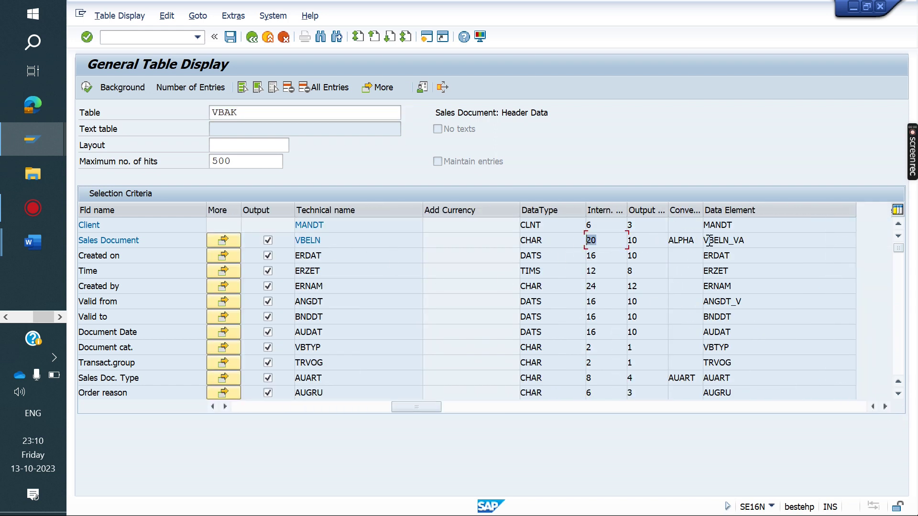
{"action": "left_click", "coordinate": [757, 237]}
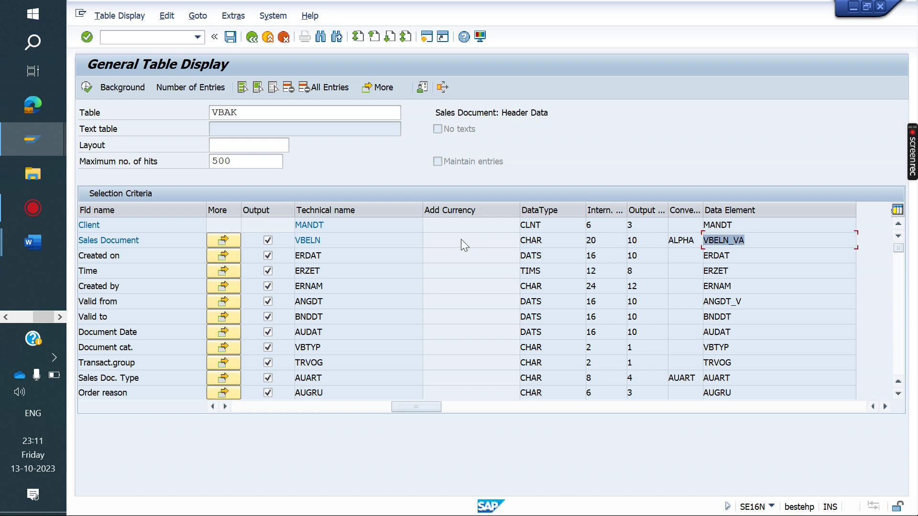
{"action": "left_click", "coordinate": [233, 15]}
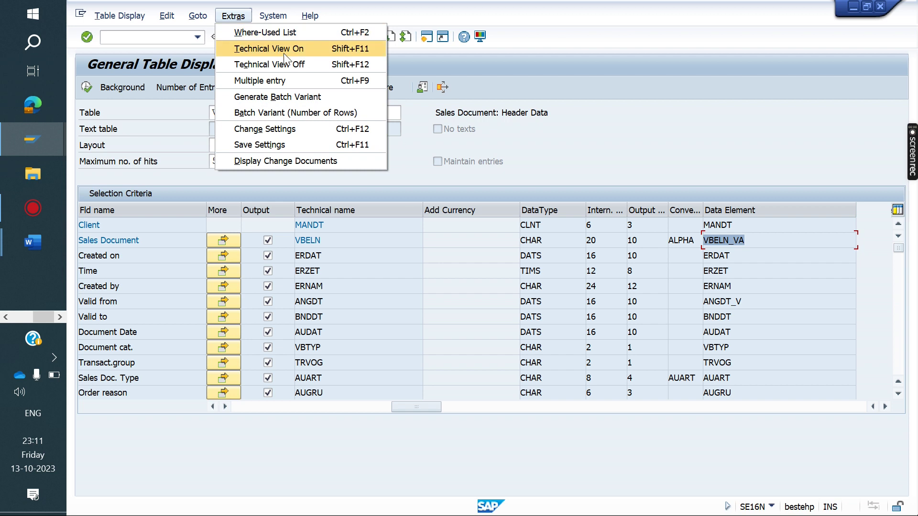
{"action": "left_click", "coordinate": [316, 64]}
{"action": "left_click_drag", "start_coordinate": [555, 403], "coordinate": [268, 409]}
{"action": "left_click_drag", "start_coordinate": [269, 409], "coordinate": [219, 406]}
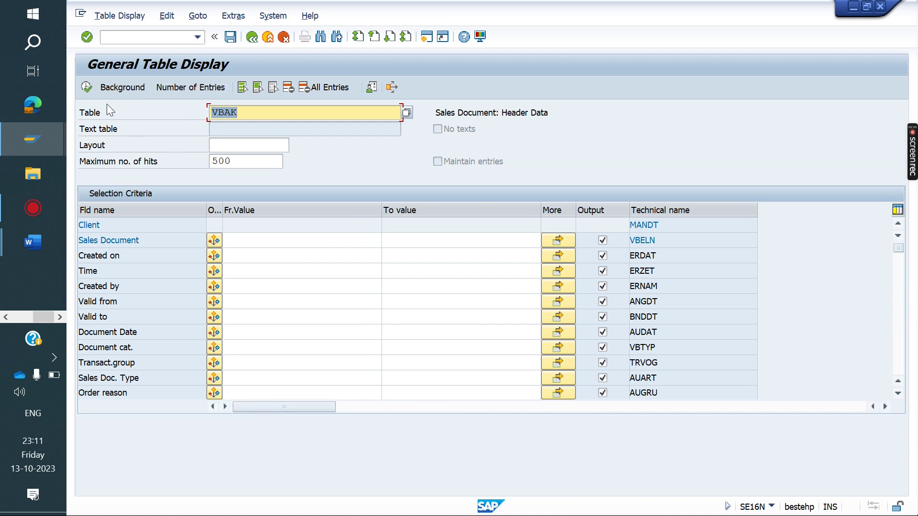
- Run the VBAK table display with the technical view off and return to the selection screen
{"action": "left_click", "coordinate": [87, 88]}
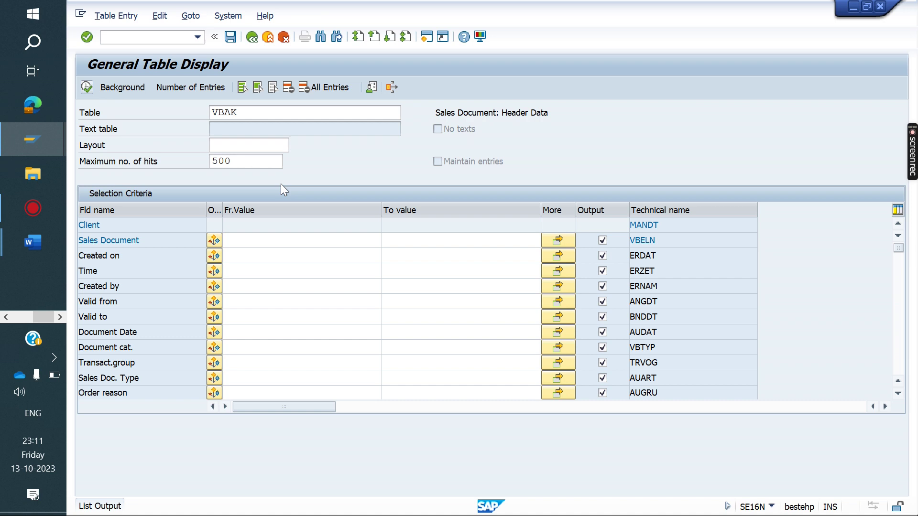
{"action": "left_click", "coordinate": [254, 38]}
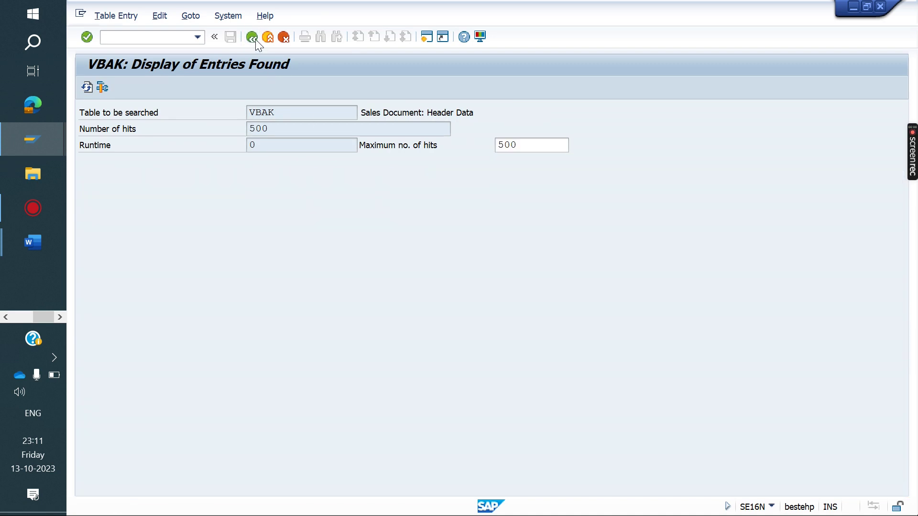
- Try filling the Sales Document multiple selection with 1, 2, 3 and the clipboard content, and close it without applying
{"action": "left_click", "coordinate": [558, 244]}
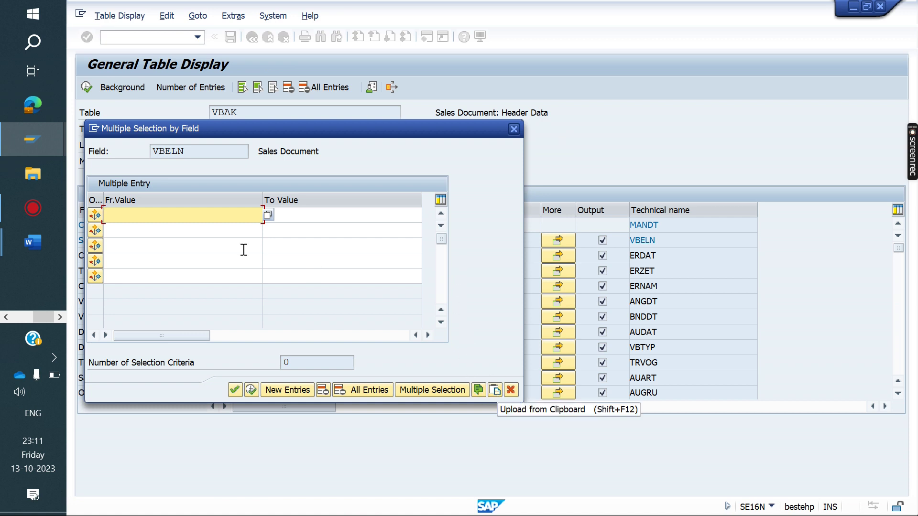
{"action": "type", "text": "1"}
{"action": "key", "text": "Down"}
{"action": "type", "text": "2"}
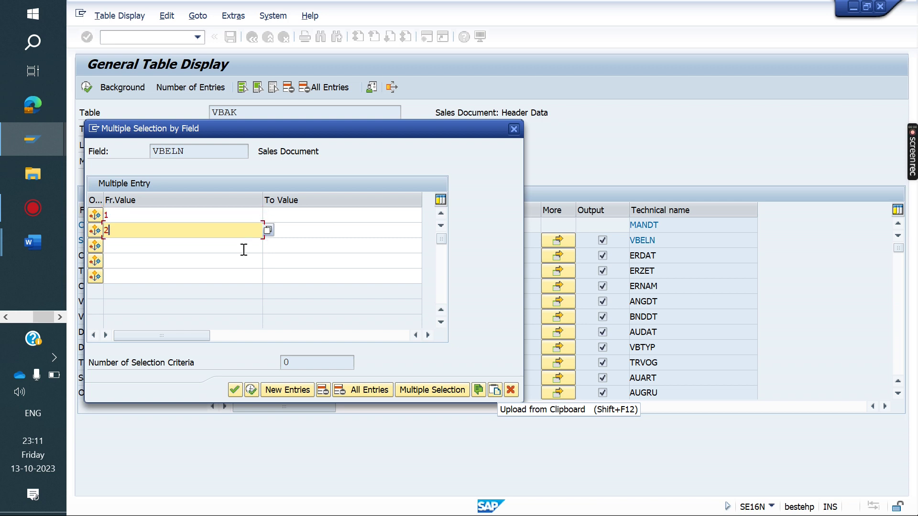
{"action": "key", "text": "Down"}
{"action": "type", "text": "3"}
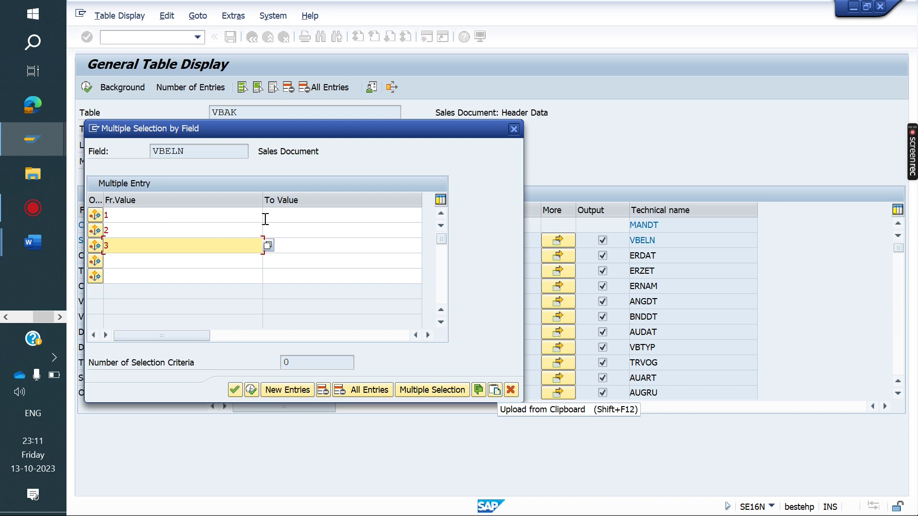
{"action": "left_click", "coordinate": [495, 391]}
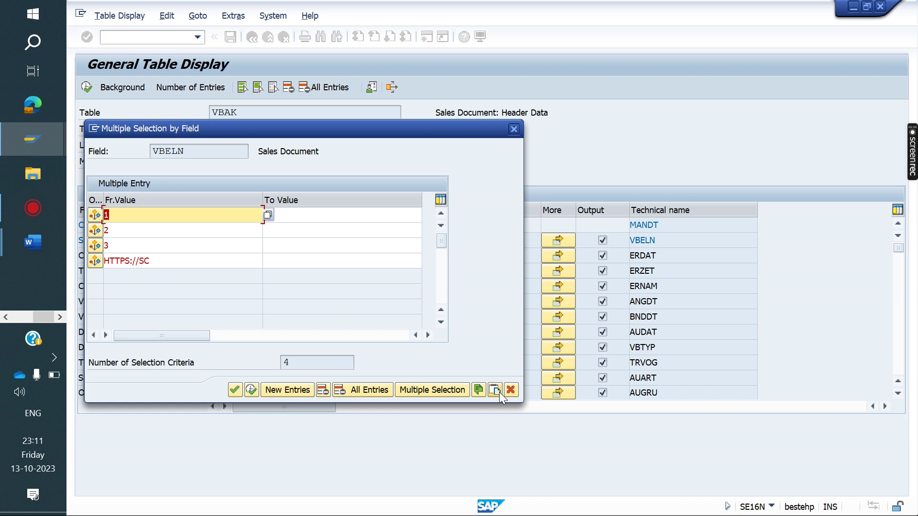
{"action": "left_click", "coordinate": [513, 129]}
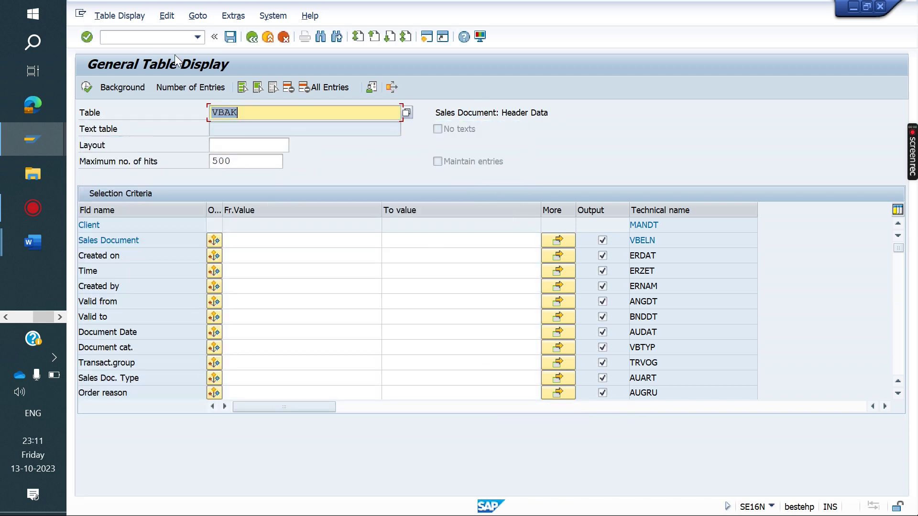
- Open the selection screen for table VBAK in transaction SE16
{"action": "left_click", "coordinate": [138, 39]}
{"action": "type", "text": "/ns"}
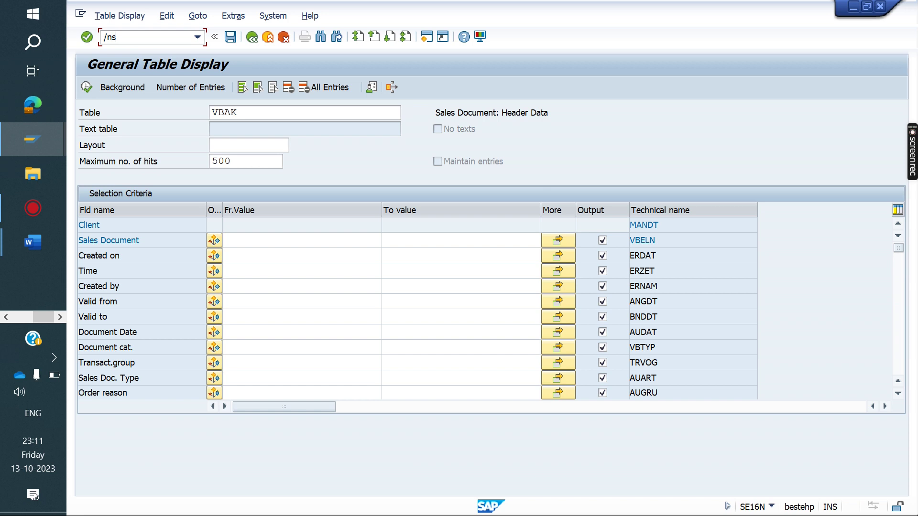
{"action": "type", "text": "e16"}
{"action": "key", "text": "Return"}
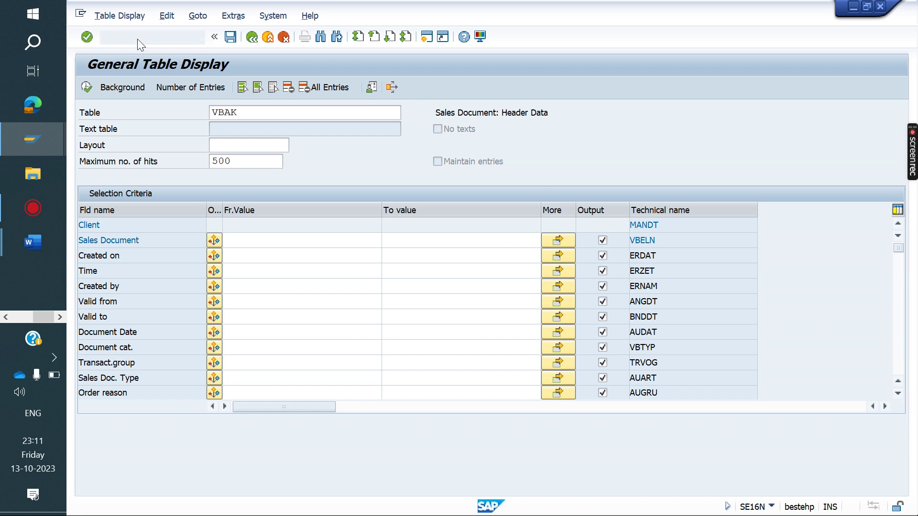
{"action": "key", "text": "Return"}
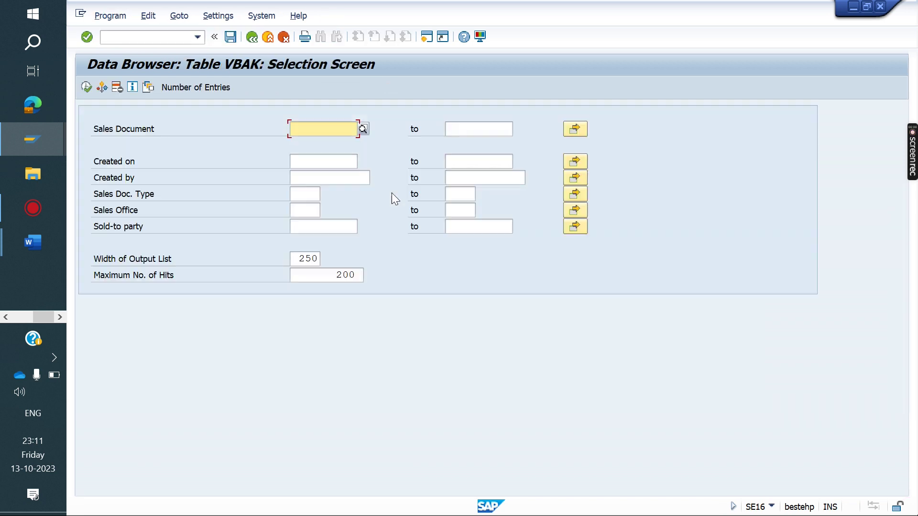
- View the multiple selection for Sales Document and dismiss it without entering any values
{"action": "left_click", "coordinate": [574, 128]}
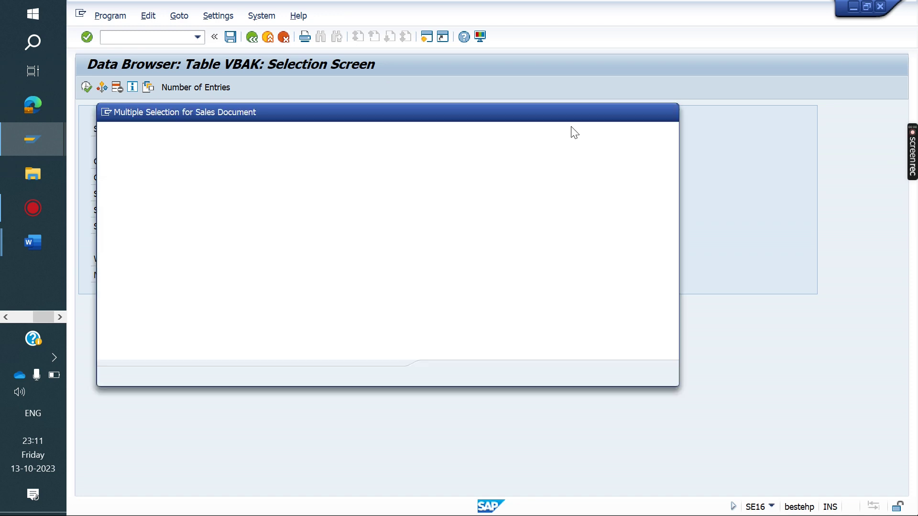
{"action": "left_click", "coordinate": [664, 116]}
{"action": "left_click", "coordinate": [142, 36]}
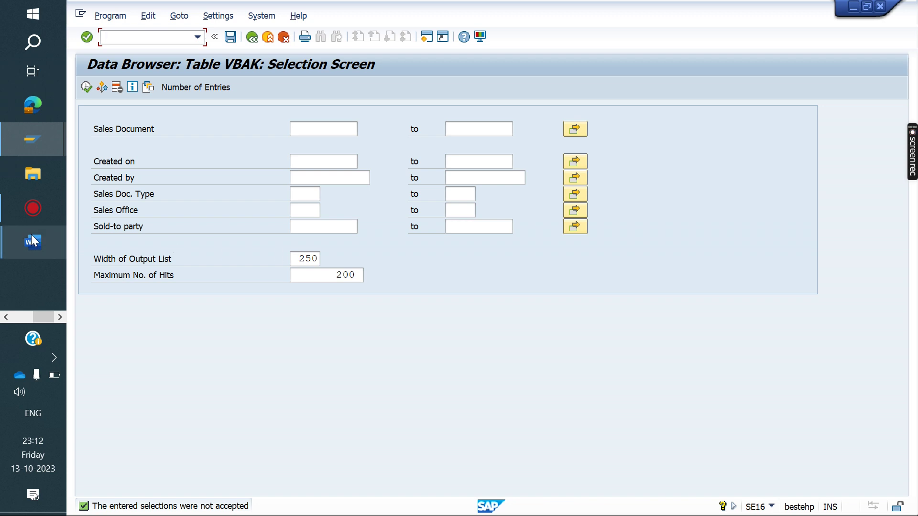
- Switch to the Word document SAP Tips and tricks.docx, review the tips list and clear the selection on the third item
{"action": "mouse_move", "coordinate": [33, 242]}
{"action": "left_click", "coordinate": [107, 260]}
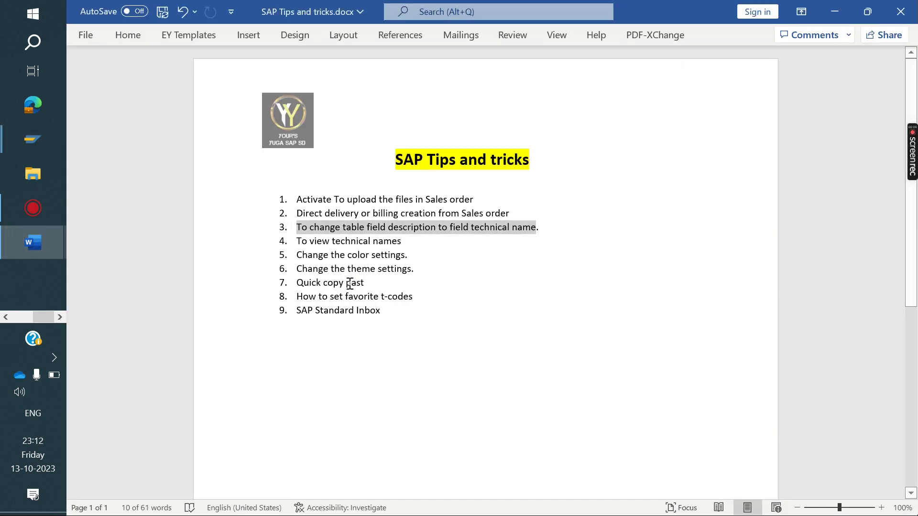
{"action": "left_click", "coordinate": [555, 229]}
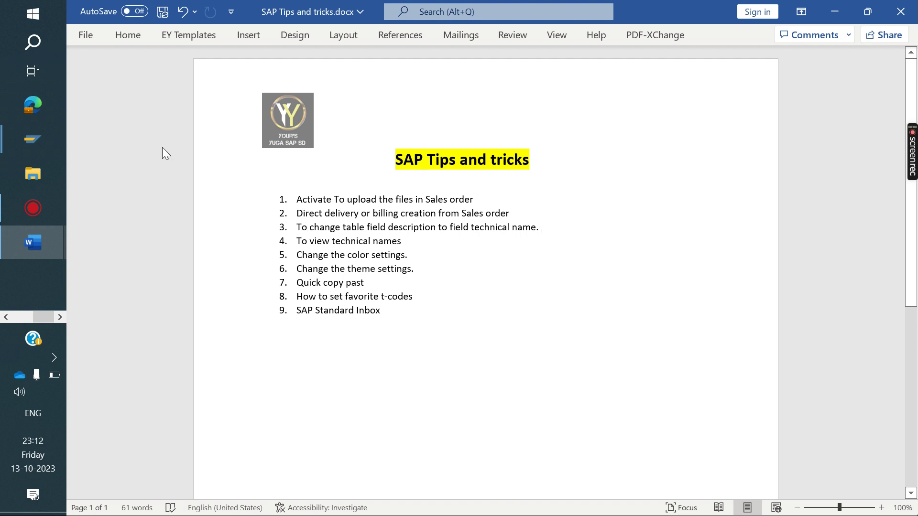
- Switch to the SAP session displaying the returns order, view the customer change transaction XD02 and close its initial dialog
{"action": "mouse_move", "coordinate": [22, 136]}
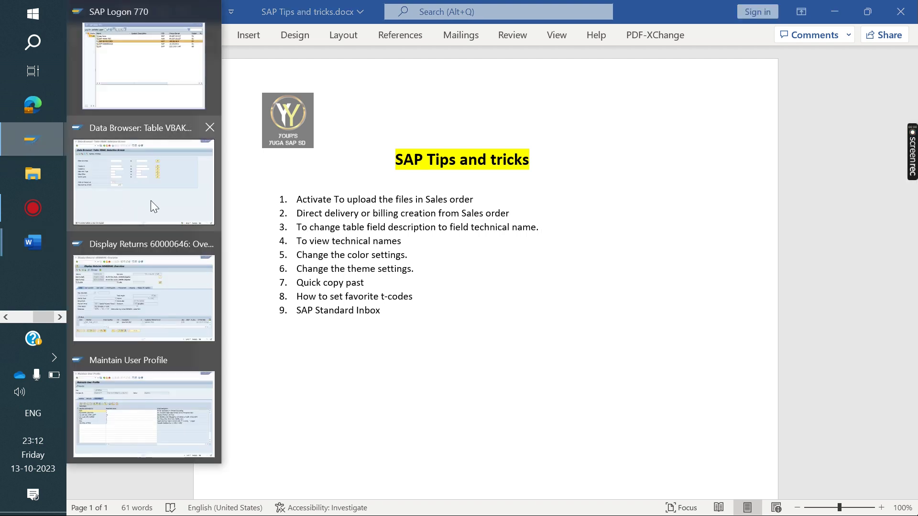
{"action": "left_click", "coordinate": [162, 281]}
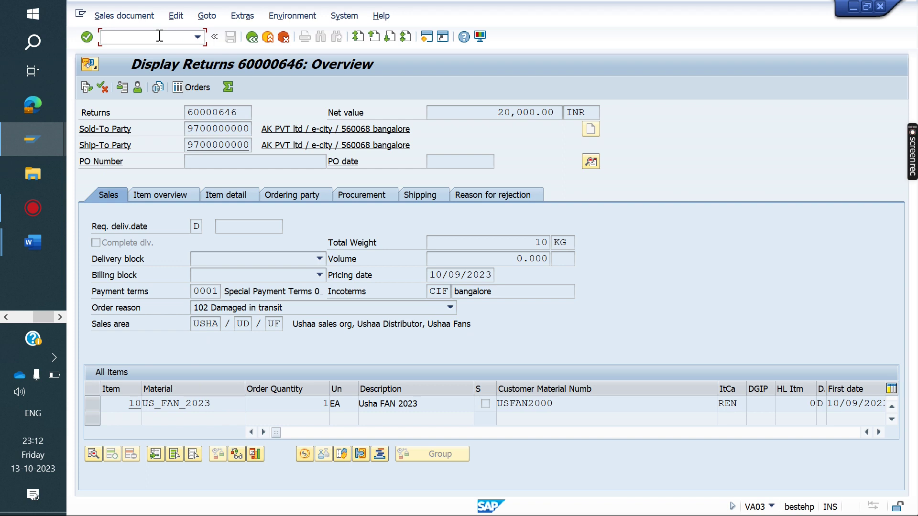
{"action": "type", "text": "/nxd02"}
{"action": "key", "text": "Return"}
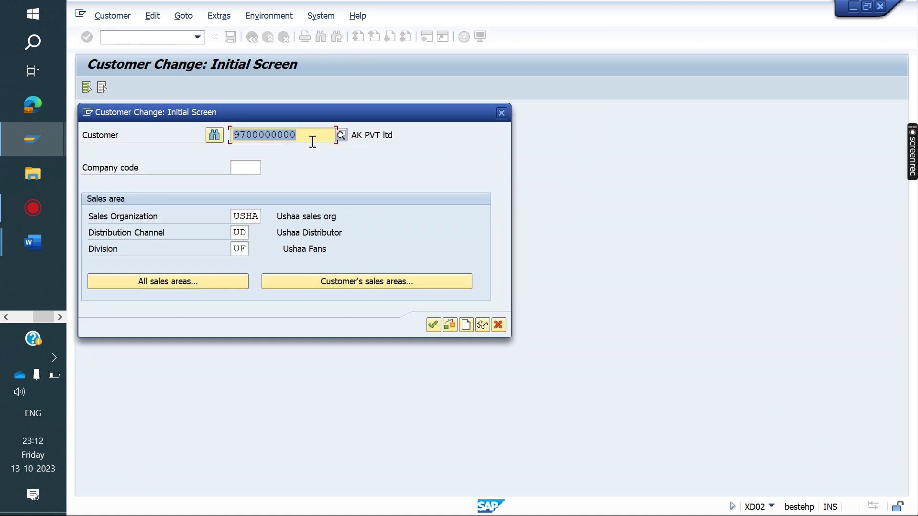
{"action": "left_click_drag", "start_coordinate": [511, 110], "coordinate": [506, 111]}
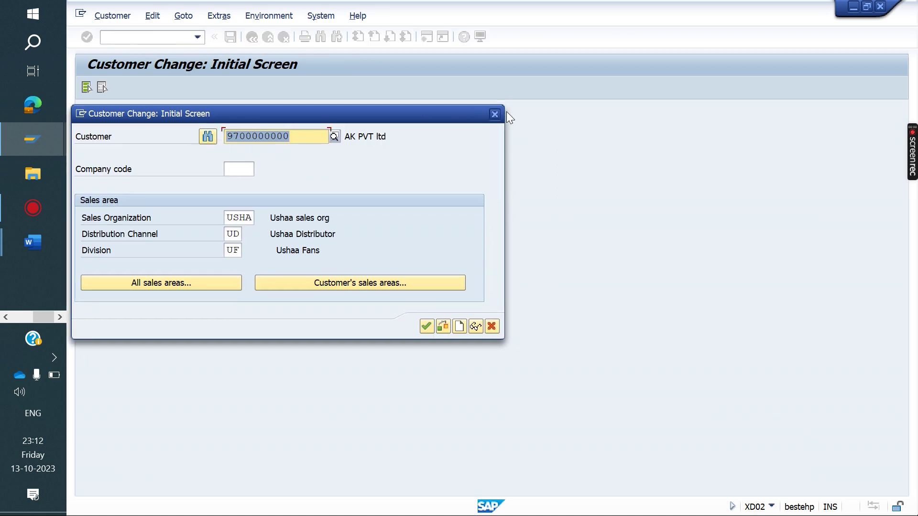
{"action": "left_click", "coordinate": [494, 114]}
- Start customer creation with XD01, browse the account group codes in the list and close the dialog
{"action": "left_click", "coordinate": [149, 38]}
{"action": "type", "text": "/nxd01"}
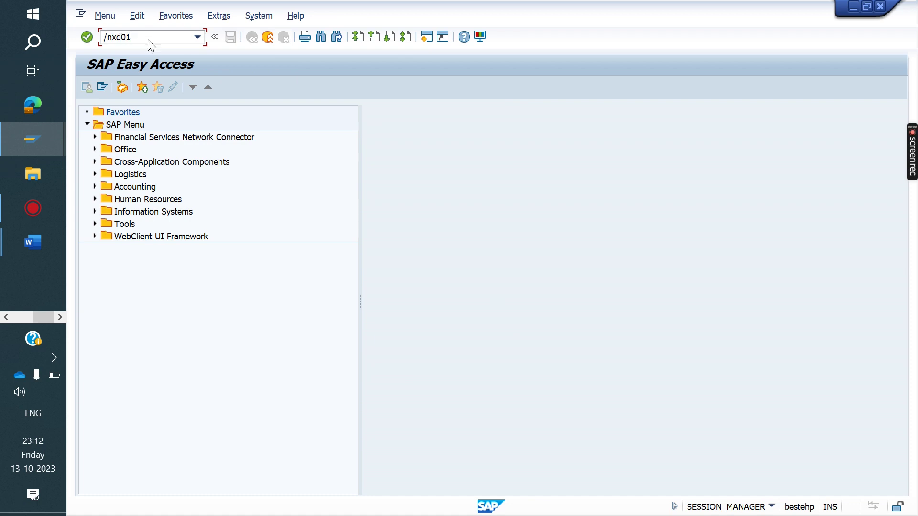
{"action": "key", "text": "Return"}
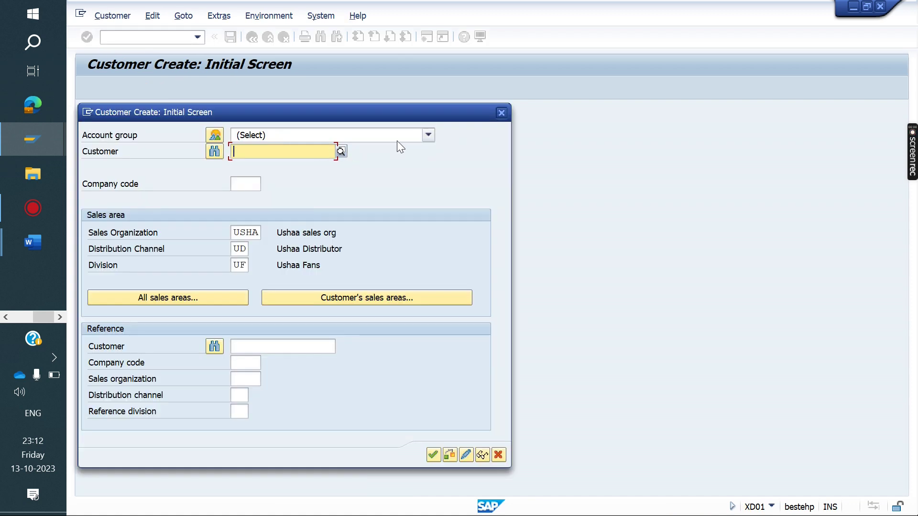
{"action": "left_click", "coordinate": [397, 139]}
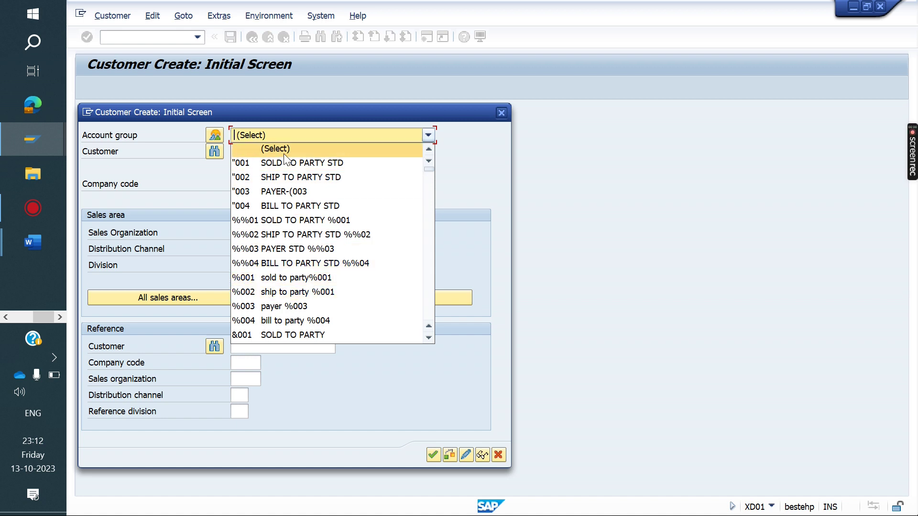
{"action": "scroll", "coordinate": [254, 258], "scroll_direction": "down", "scroll_amount": 5}
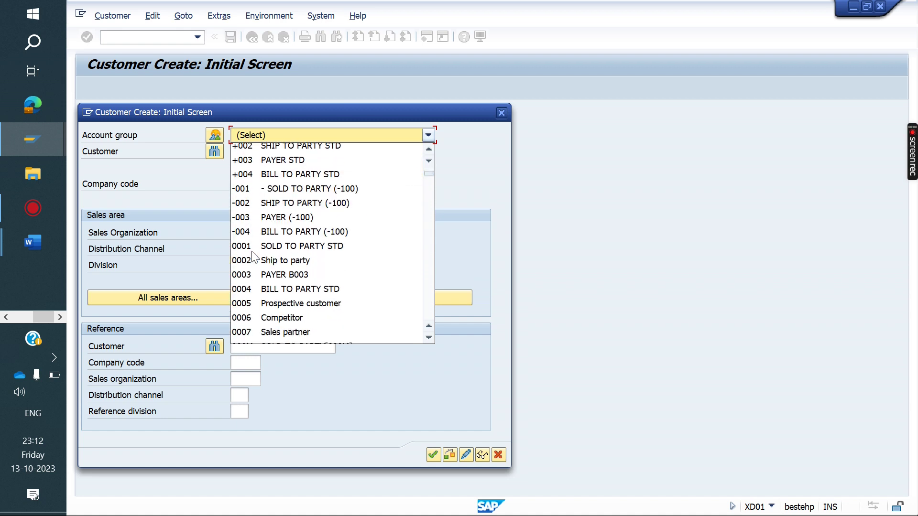
{"action": "scroll", "coordinate": [253, 258], "scroll_direction": "down", "scroll_amount": 5}
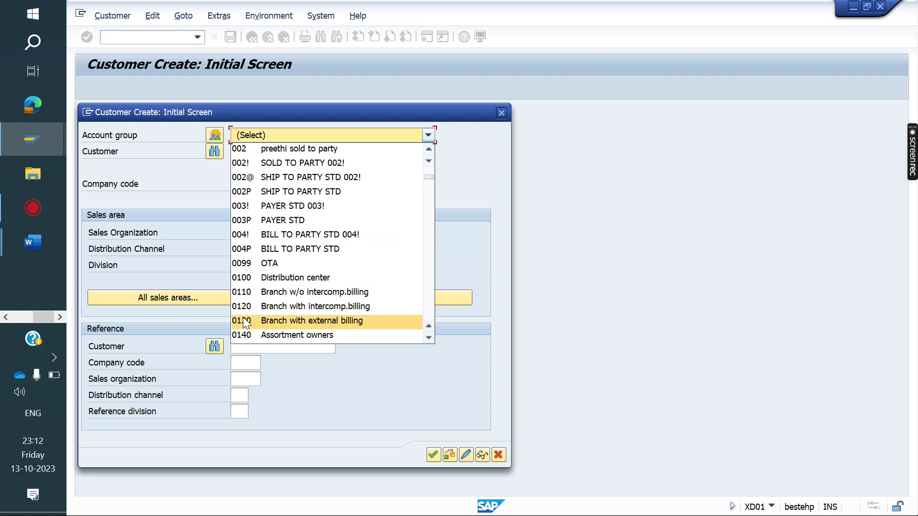
{"action": "left_click", "coordinate": [504, 117]}
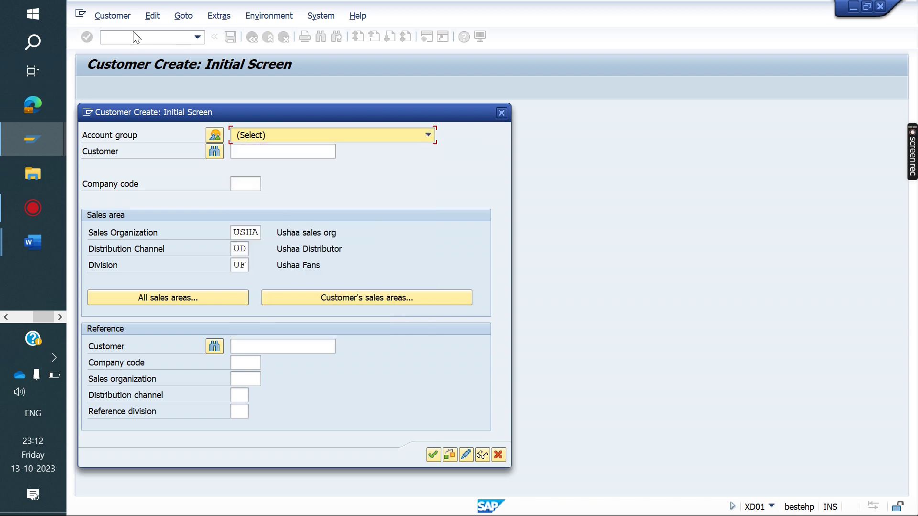
{"action": "left_click", "coordinate": [498, 116]}
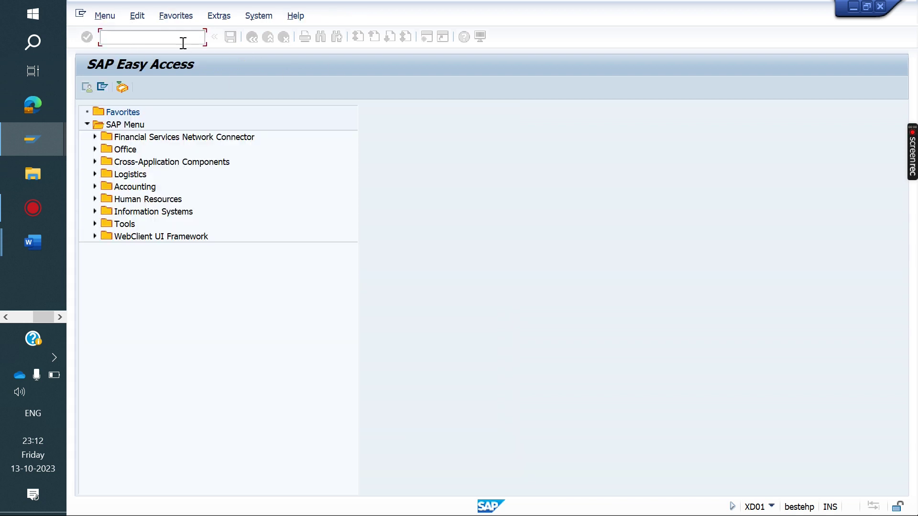
- Start billing document creation with VF01 and browse the billing type codes without choosing one
{"action": "type", "text": "/"}
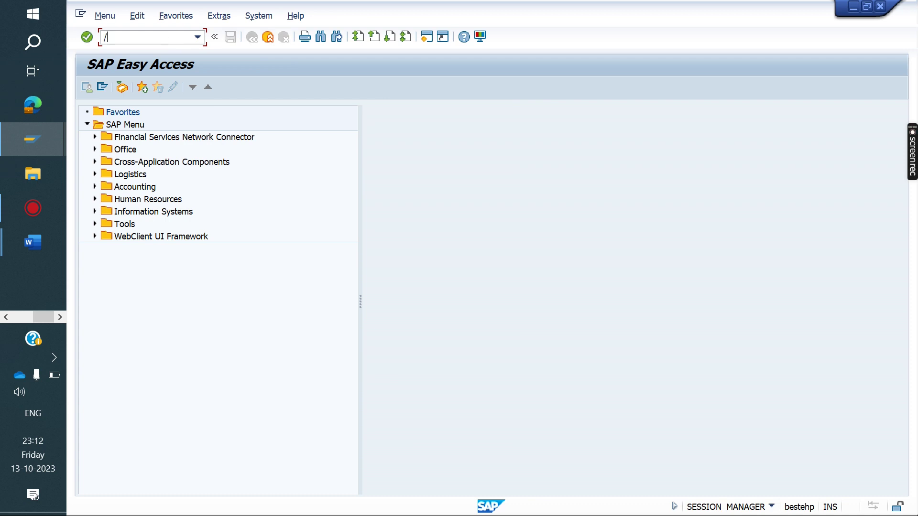
{"action": "type", "text": "nvf01"}
{"action": "key", "text": "Return"}
{"action": "left_click", "coordinate": [292, 133]}
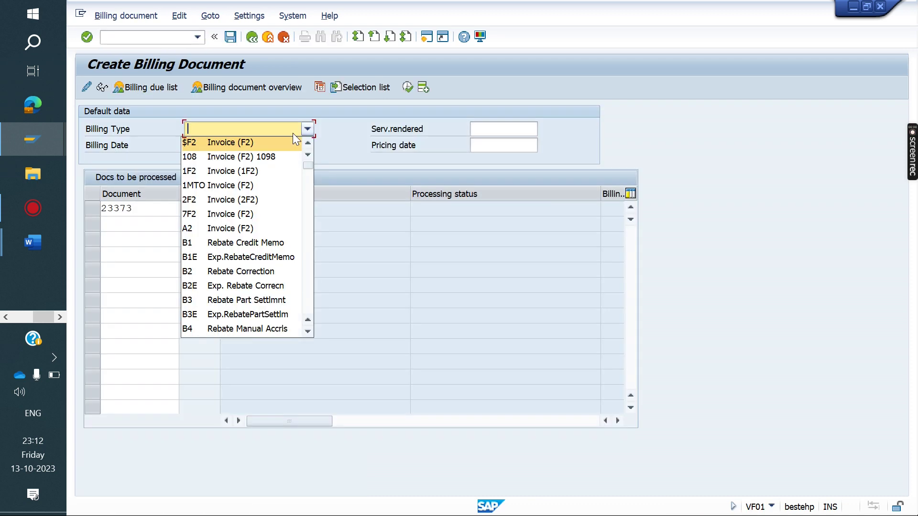
{"action": "scroll", "coordinate": [226, 282], "scroll_direction": "down", "scroll_amount": 10}
{"action": "scroll", "coordinate": [226, 282], "scroll_direction": "down", "scroll_amount": 2}
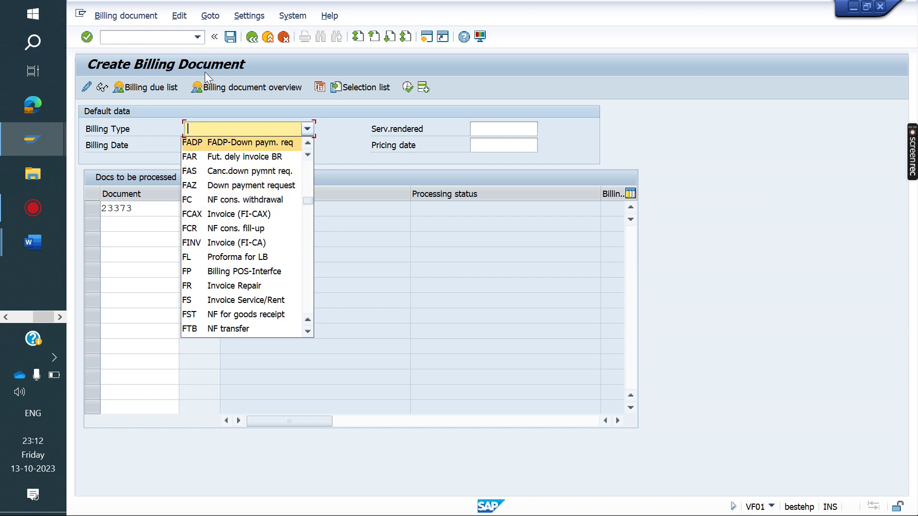
{"action": "left_click", "coordinate": [300, 60]}
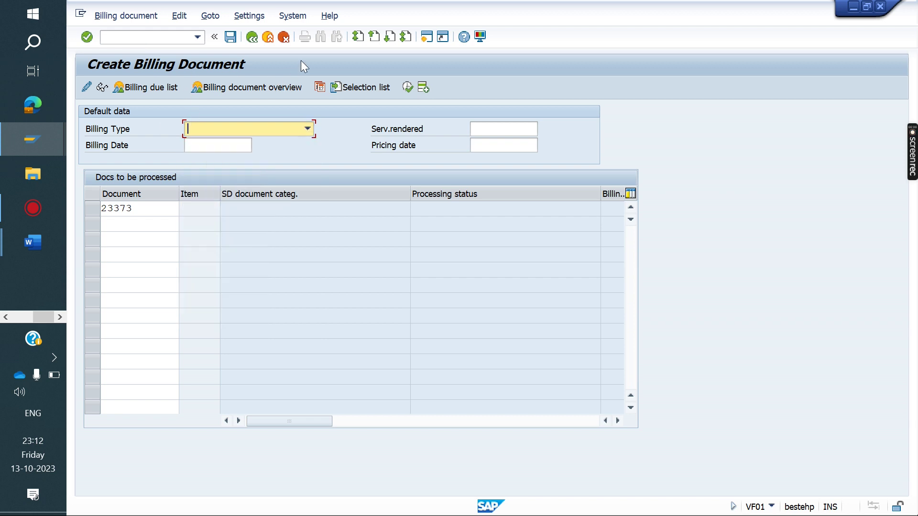
- Turn off showing keys within dropdown lists in the SAP GUI Visualization 1 options and apply the change
{"action": "left_click", "coordinate": [481, 36]}
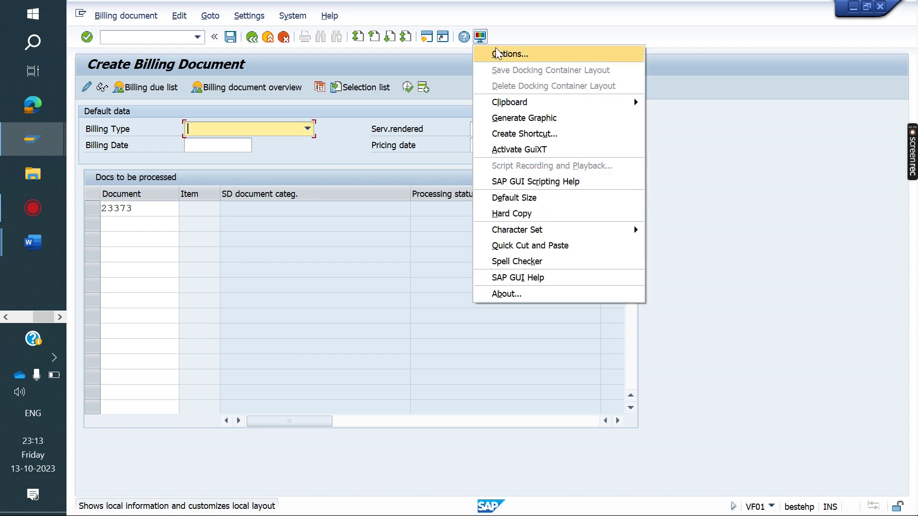
{"action": "left_click", "coordinate": [508, 55]}
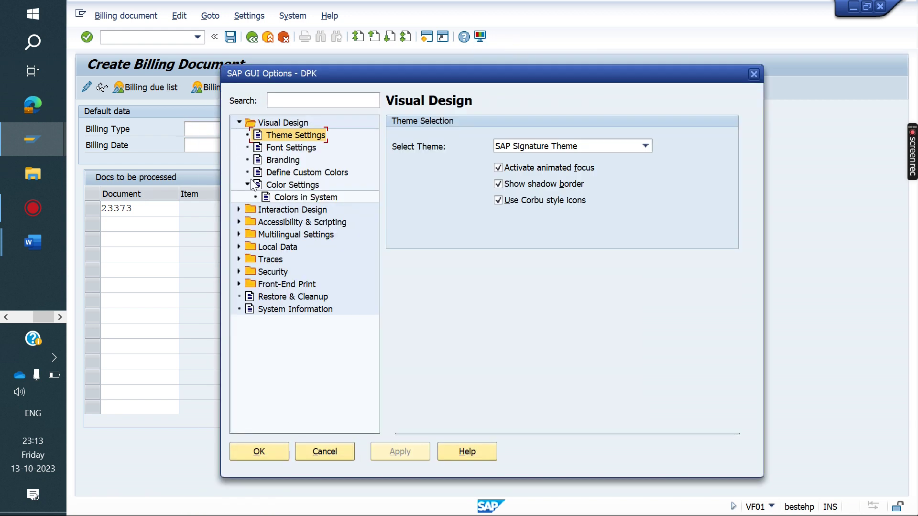
{"action": "left_click", "coordinate": [239, 210]}
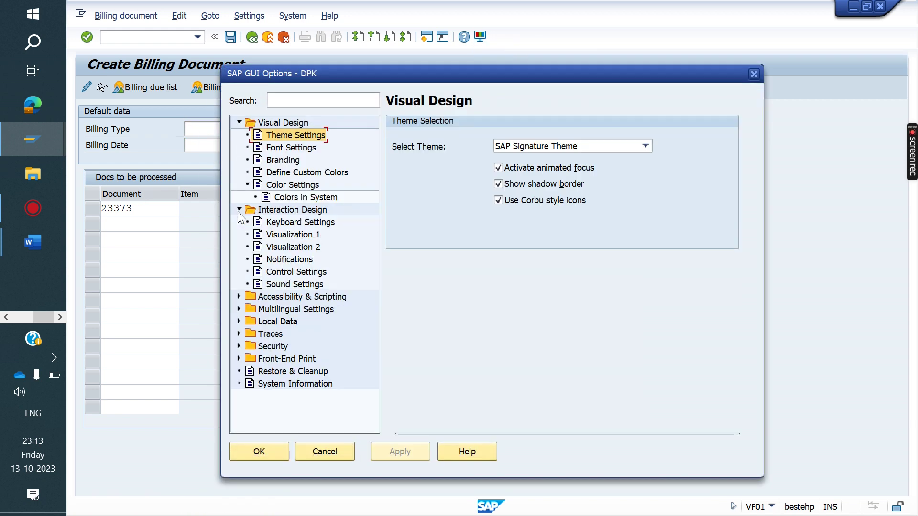
{"action": "left_click", "coordinate": [290, 234]}
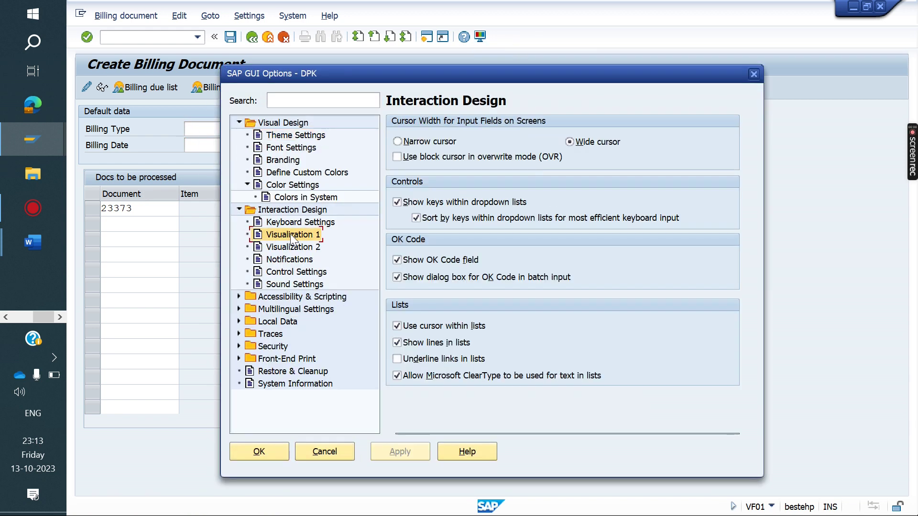
{"action": "left_click", "coordinate": [397, 202]}
{"action": "left_click", "coordinate": [400, 452]}
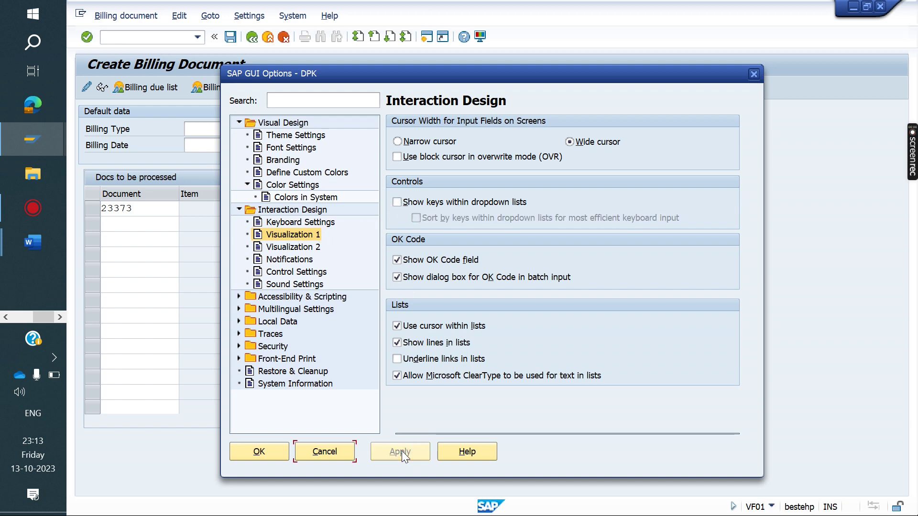
{"action": "left_click", "coordinate": [258, 452]}
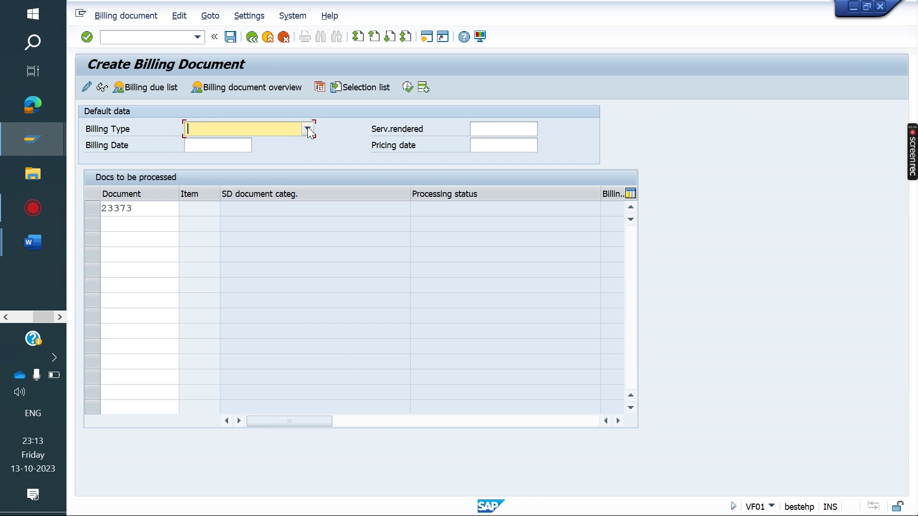
- Browse the billing type list in Create Billing Document without choosing an entry
{"action": "left_click", "coordinate": [308, 129]}
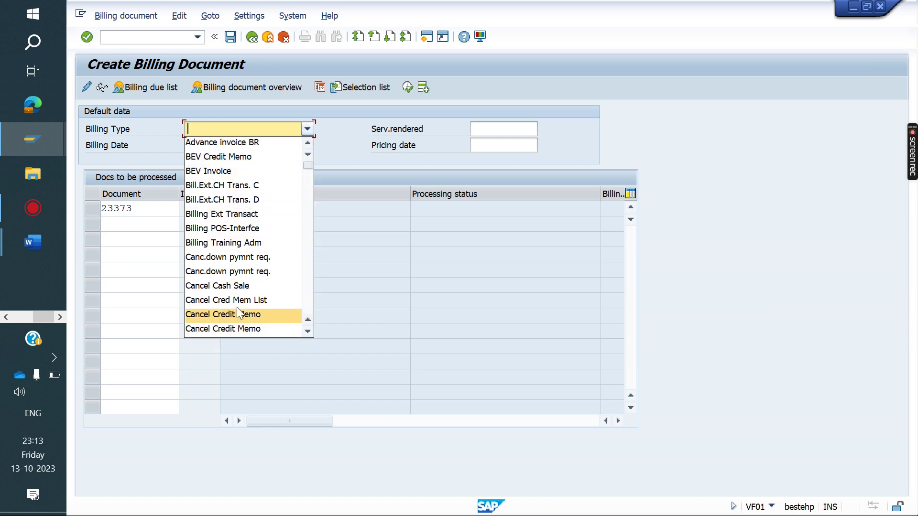
{"action": "scroll", "coordinate": [241, 299], "scroll_direction": "down", "scroll_amount": 8}
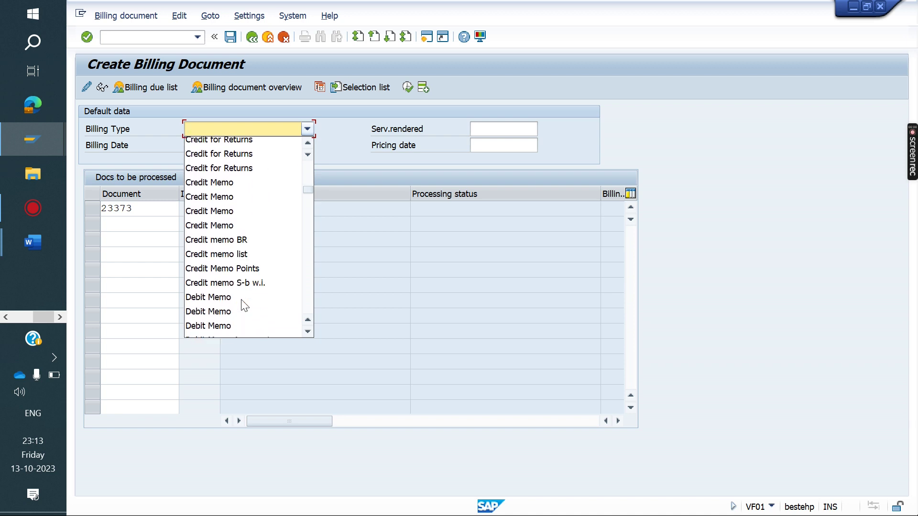
{"action": "scroll", "coordinate": [244, 301], "scroll_direction": "down", "scroll_amount": 4}
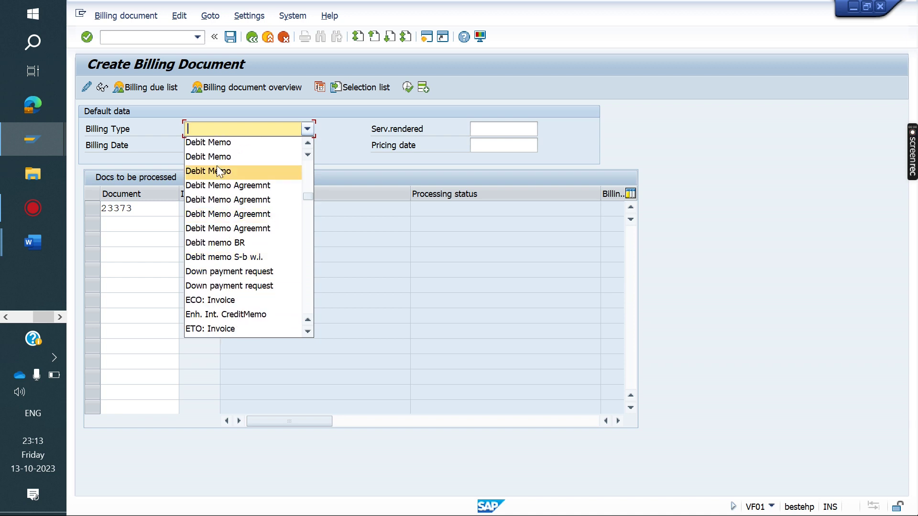
- Start customer creation with /nXD01, browse the account group descriptions and close the initial dialog
{"action": "left_click", "coordinate": [145, 37]}
{"action": "type", "text": "/nxd01"}
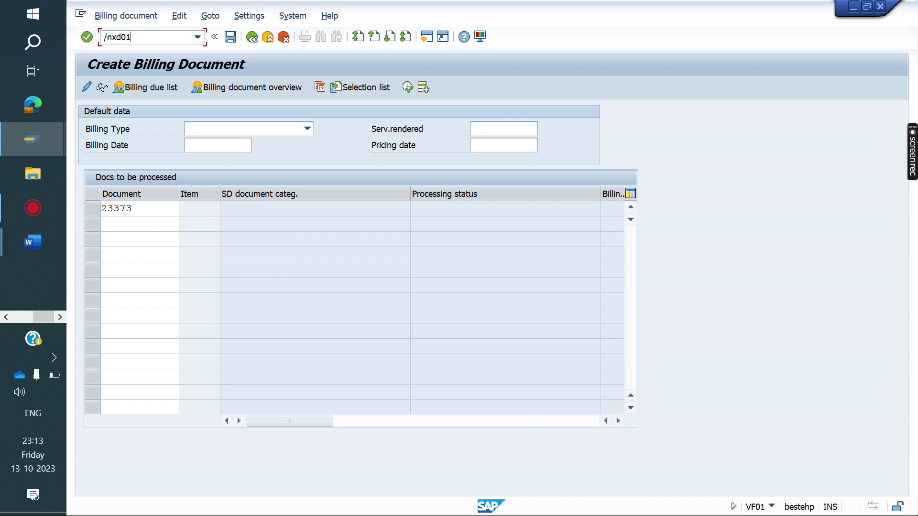
{"action": "key", "text": "Return"}
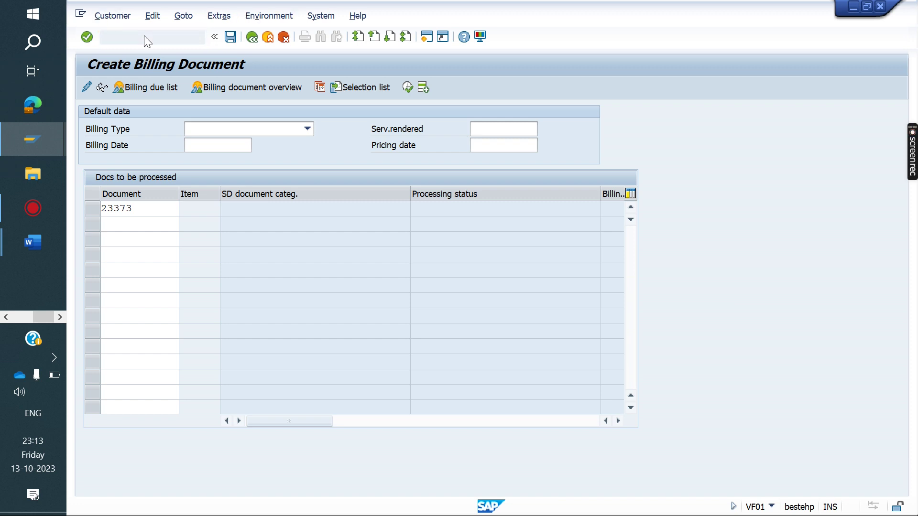
{"action": "left_click", "coordinate": [405, 133]}
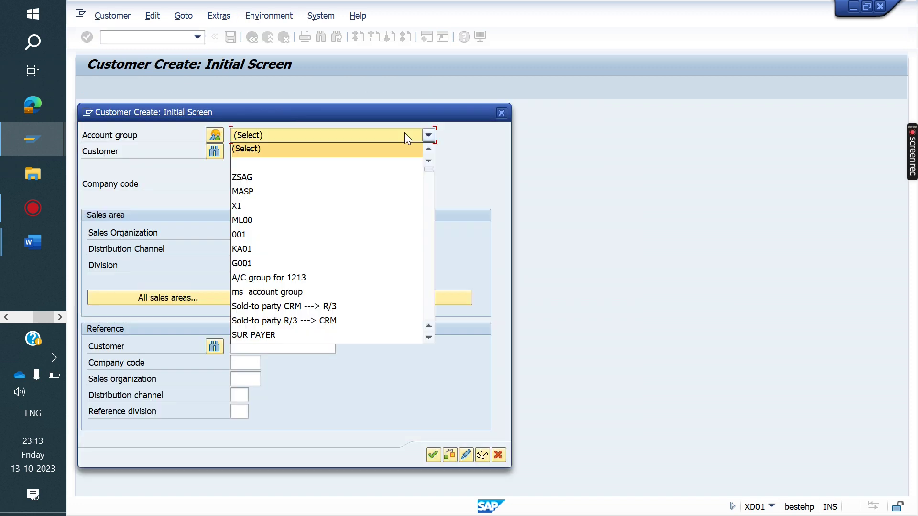
{"action": "scroll", "coordinate": [344, 260], "scroll_direction": "down", "scroll_amount": 4}
{"action": "scroll", "coordinate": [344, 260], "scroll_direction": "down", "scroll_amount": 6}
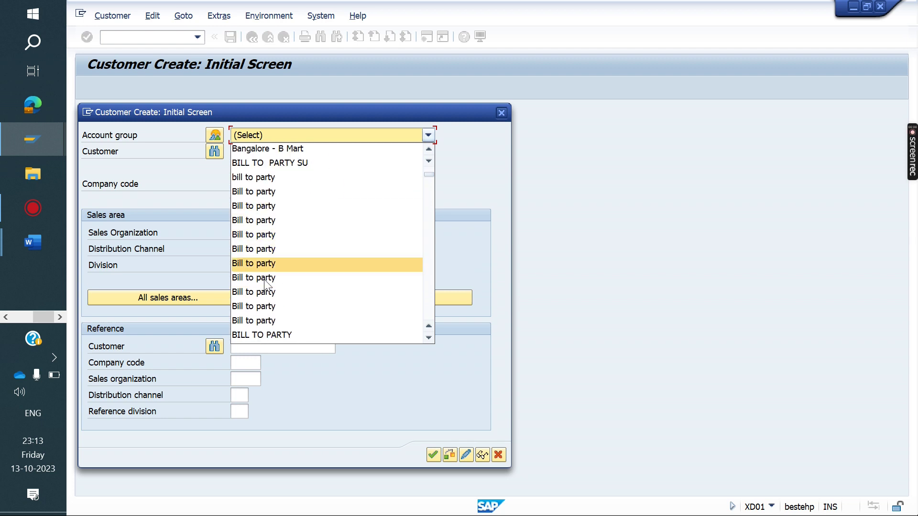
{"action": "left_click", "coordinate": [510, 120]}
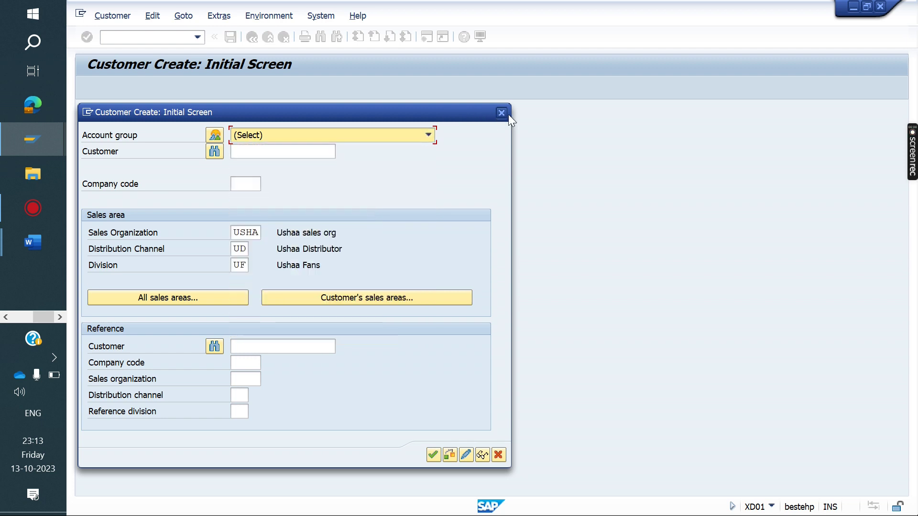
{"action": "left_click", "coordinate": [500, 113]}
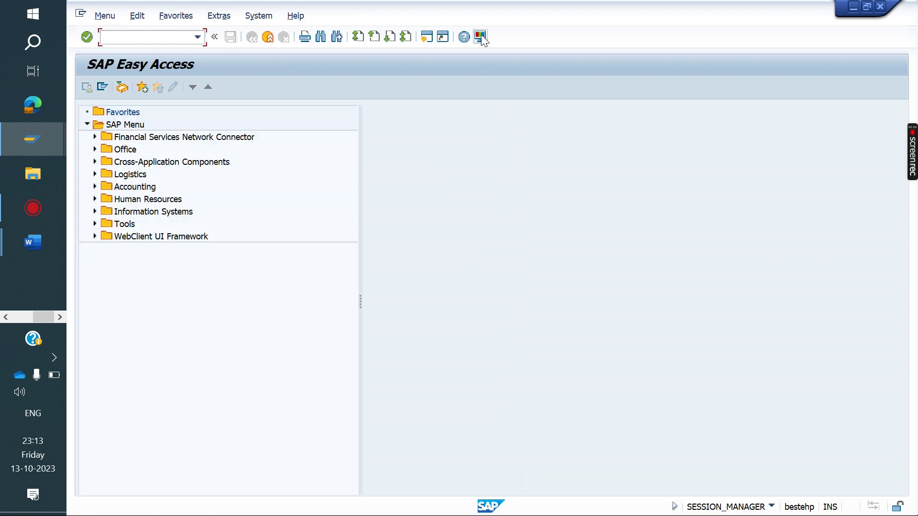
- Enable showing keys within dropdown lists and sorting by keys in the SAP GUI Visualization 1 options, and apply the settings
{"action": "left_click", "coordinate": [480, 34]}
{"action": "left_click", "coordinate": [520, 56]}
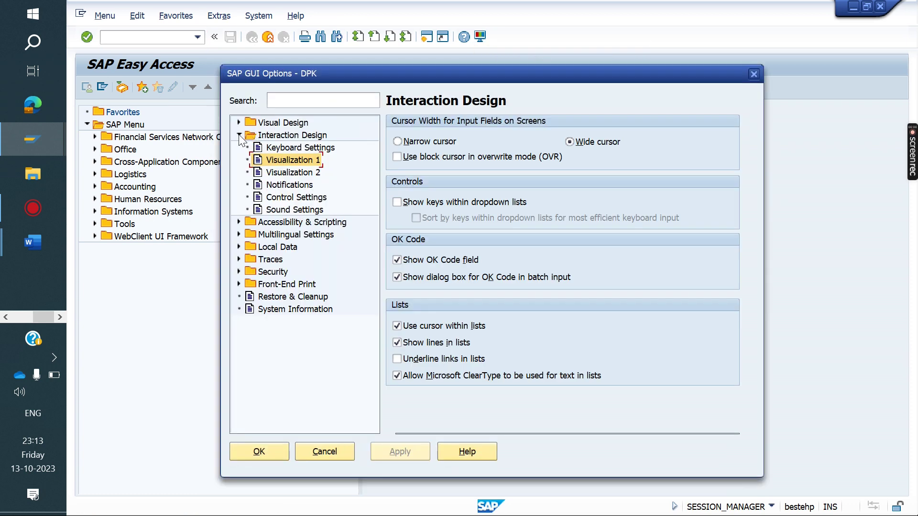
{"action": "left_click", "coordinate": [240, 136]}
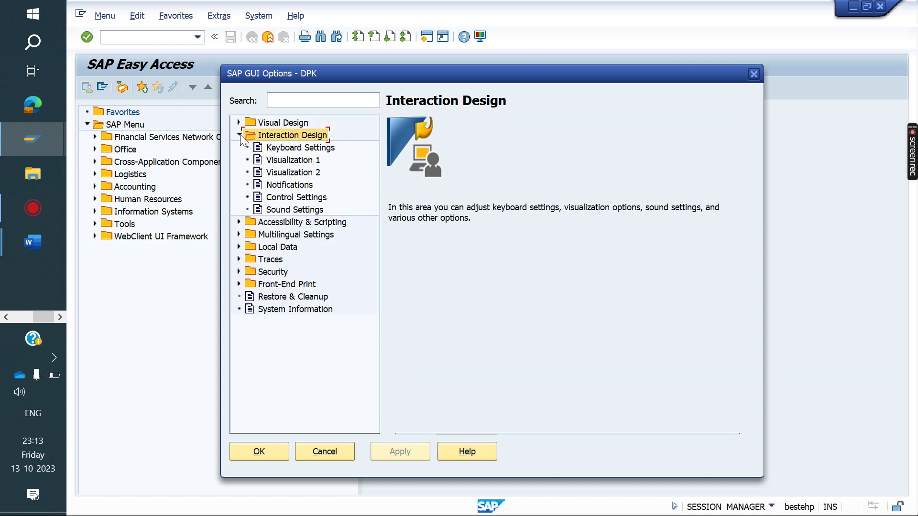
{"action": "left_click", "coordinate": [293, 160]}
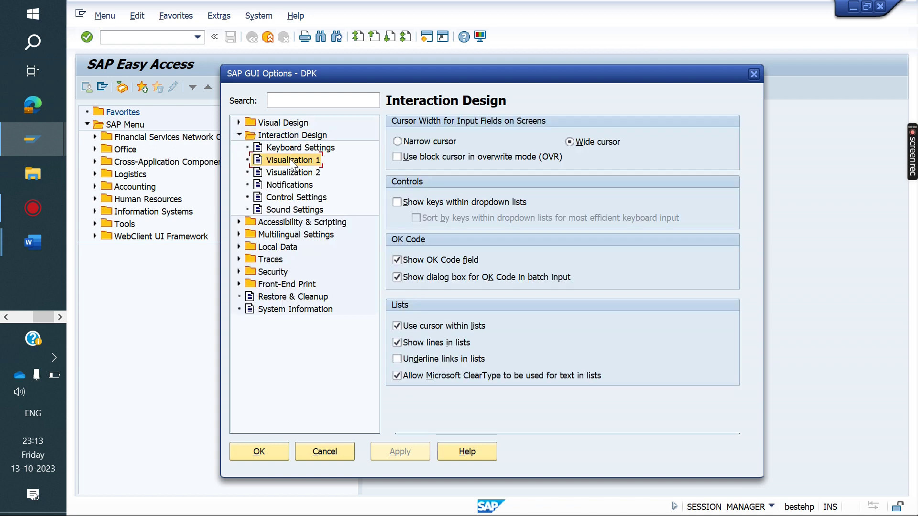
{"action": "left_click", "coordinate": [397, 203]}
{"action": "left_click", "coordinate": [416, 218]}
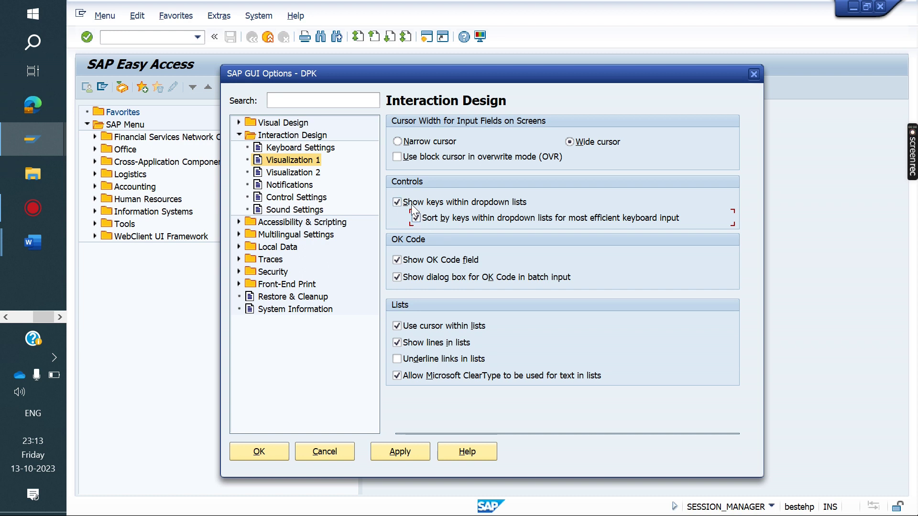
{"action": "left_click", "coordinate": [403, 451]}
{"action": "left_click", "coordinate": [268, 450]}
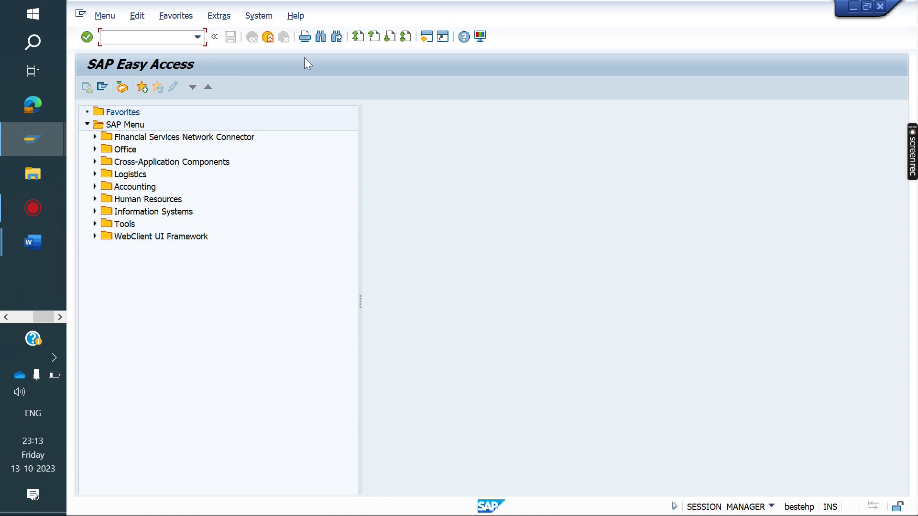
- Run XD01 from SAP Easy Access, check the account group list for its keys and close the dialog
{"action": "type", "text": "xd01"}
{"action": "key", "text": "Return"}
{"action": "left_click", "coordinate": [404, 135]}
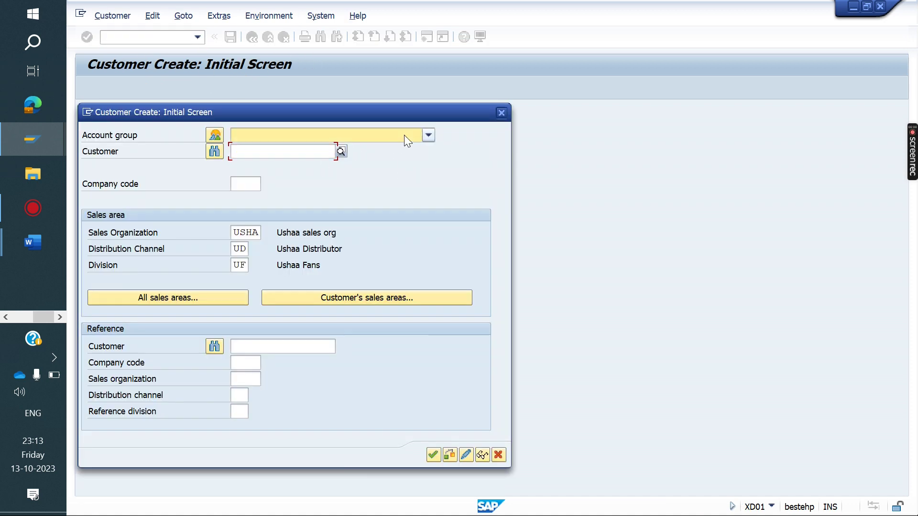
{"action": "scroll", "coordinate": [250, 280], "scroll_direction": "down", "scroll_amount": 10}
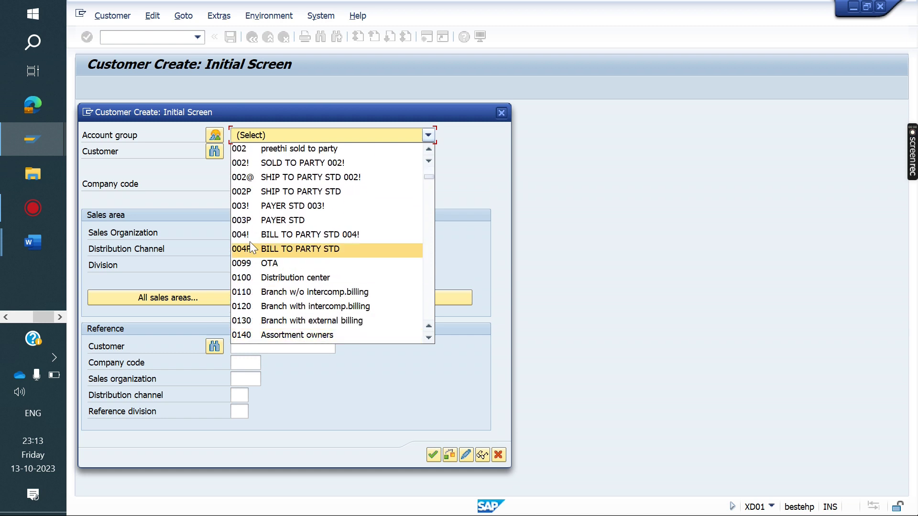
{"action": "left_click", "coordinate": [442, 110]}
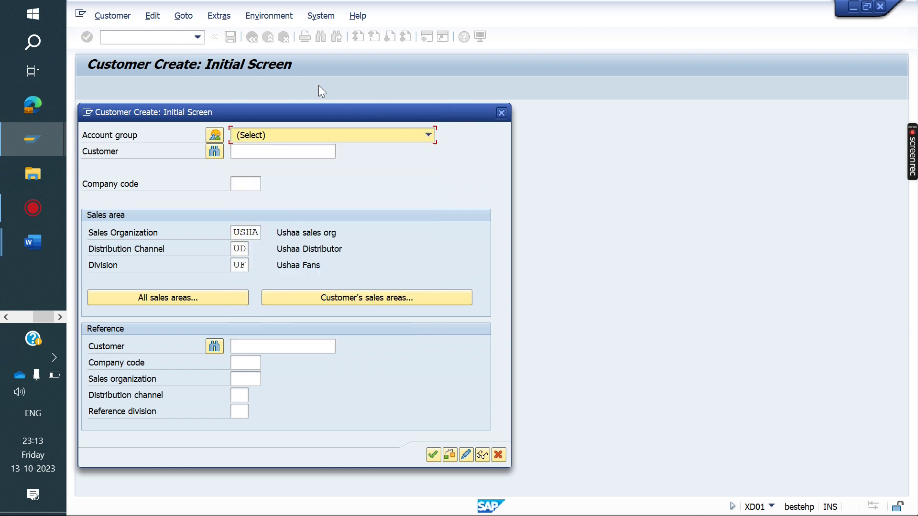
{"action": "left_click", "coordinate": [499, 114]}
- Run /nVF01 and look through the billing type list for its keys without choosing one
{"action": "type", "text": "/n"}
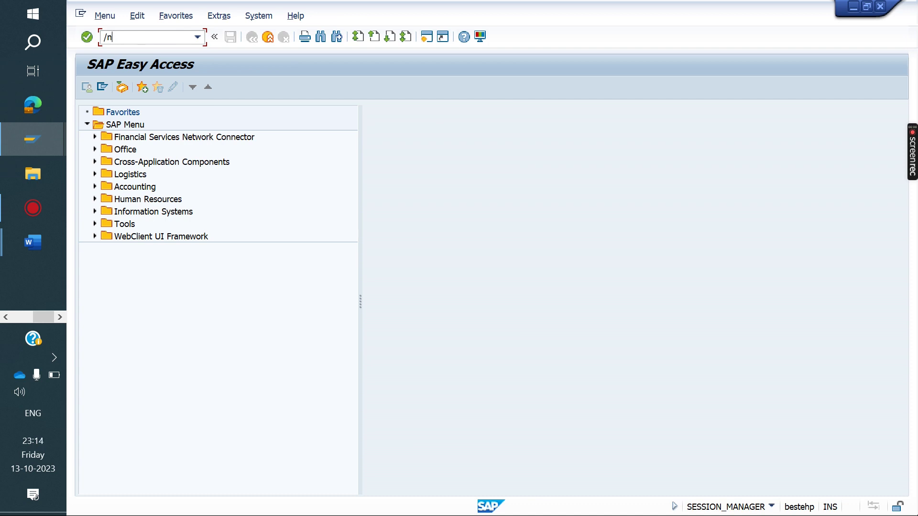
{"action": "type", "text": "vf01"}
{"action": "key", "text": "Return"}
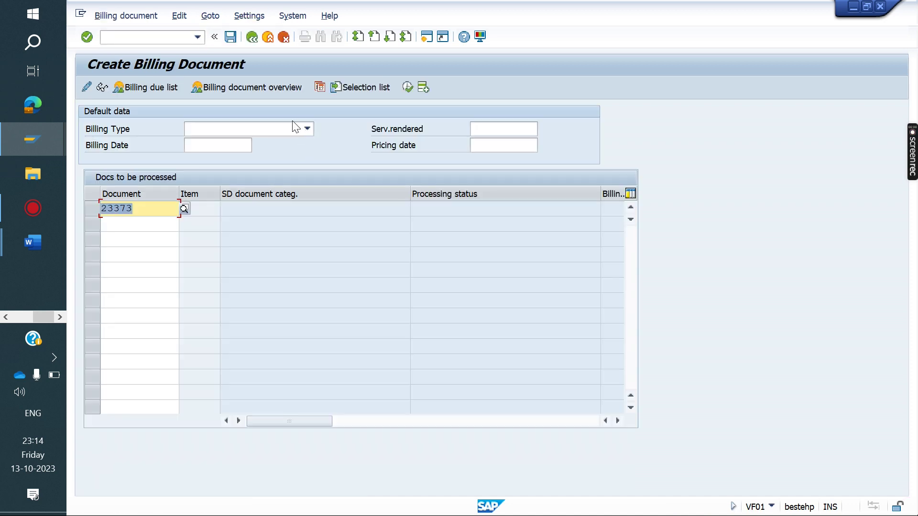
{"action": "left_click", "coordinate": [305, 128]}
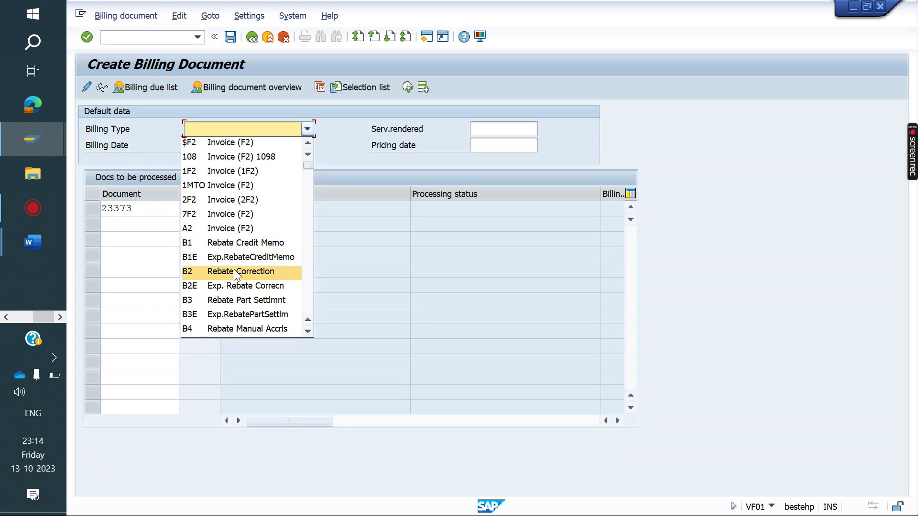
{"action": "scroll", "coordinate": [235, 273], "scroll_direction": "down", "scroll_amount": 5}
{"action": "scroll", "coordinate": [235, 272], "scroll_direction": "down", "scroll_amount": 5}
- Switch to the Word document SAP Tips and tricks.docx and select the fifth item, "Change the color settings."
{"action": "left_click", "coordinate": [33, 243]}
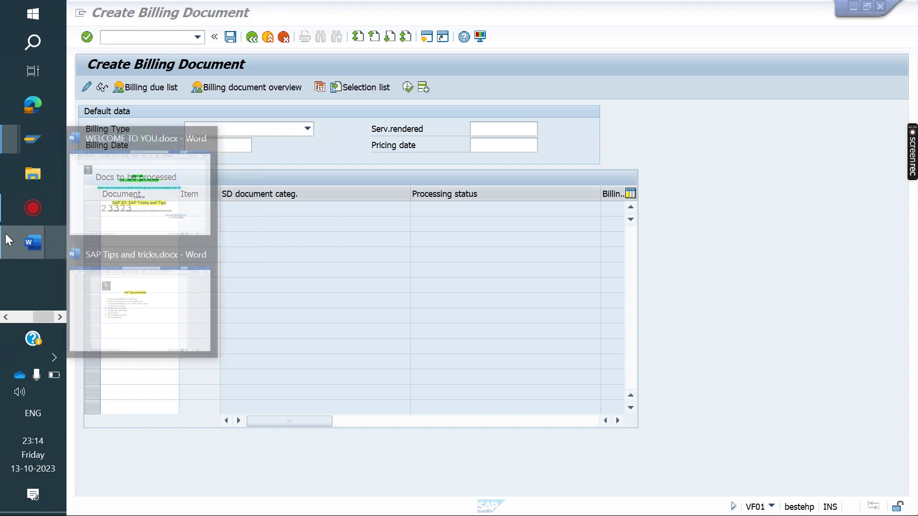
{"action": "left_click", "coordinate": [153, 314]}
{"action": "left_click_drag", "start_coordinate": [413, 256], "coordinate": [302, 257]}
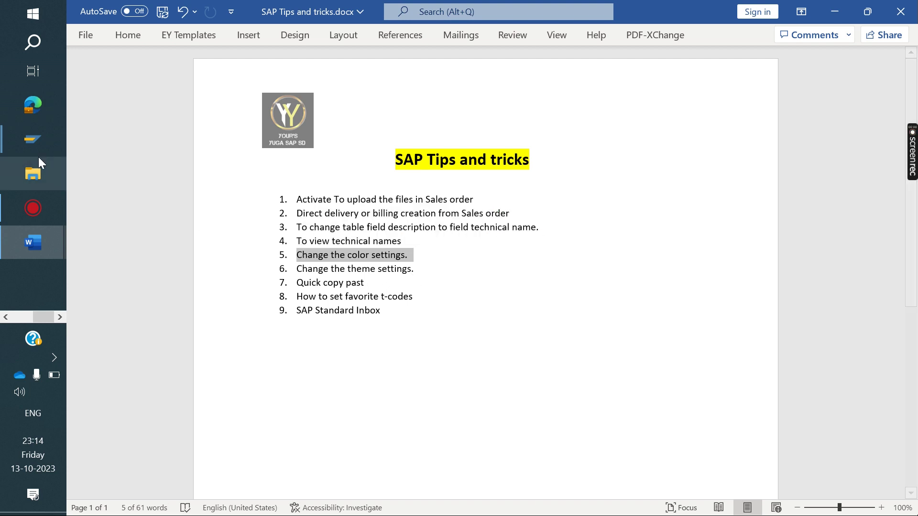
- Close the Maintain User Profile and Create Billing Document sessions, and switch to the Data Browser session for table VBAK
{"action": "left_click", "coordinate": [25, 137]}
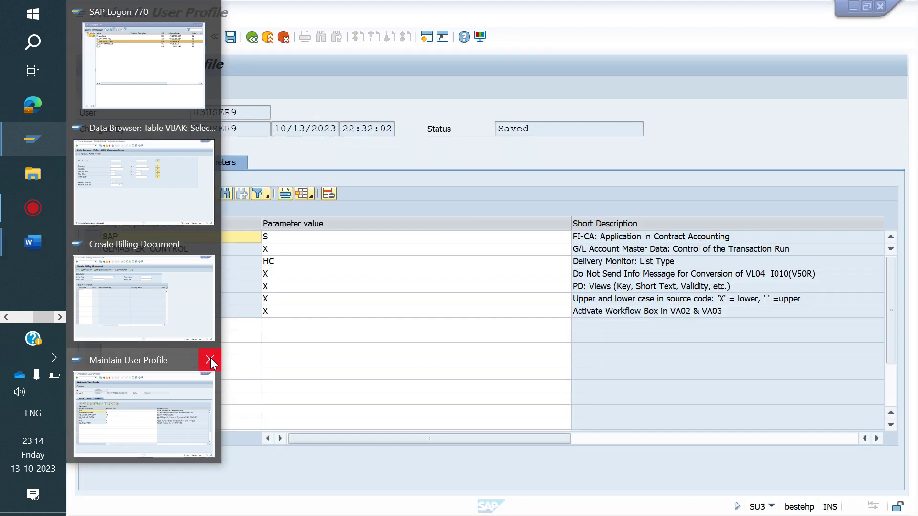
{"action": "left_click", "coordinate": [209, 360]}
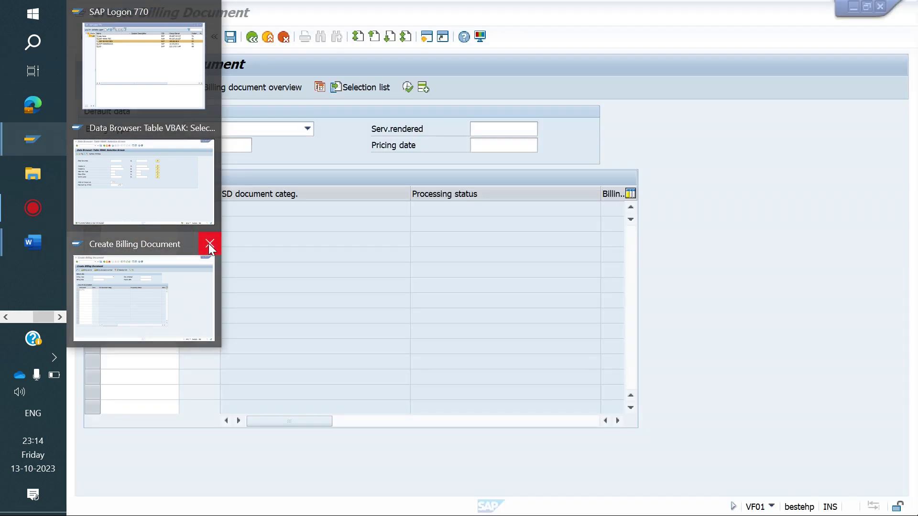
{"action": "left_click", "coordinate": [210, 245]}
{"action": "left_click", "coordinate": [145, 173]}
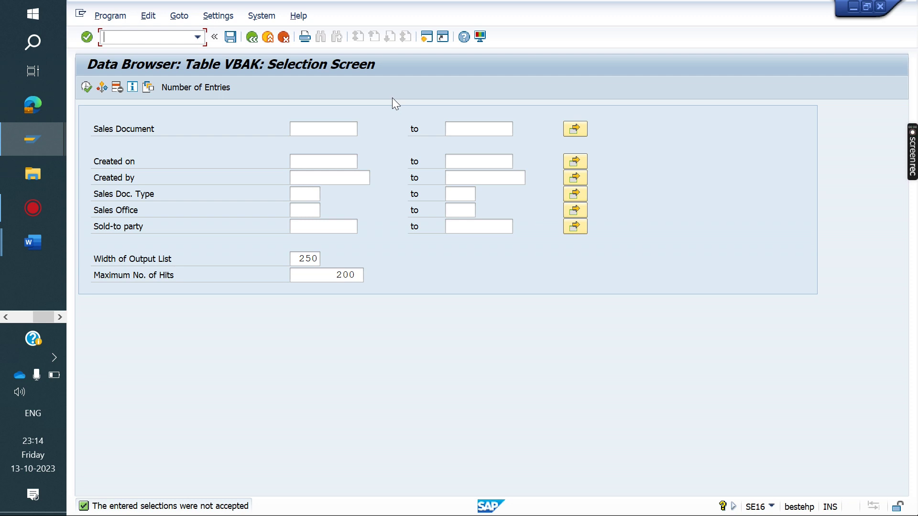
- Open the Colors in System page of the SAP GUI options and preview SAP Gold for system DPK
{"action": "left_click", "coordinate": [480, 37]}
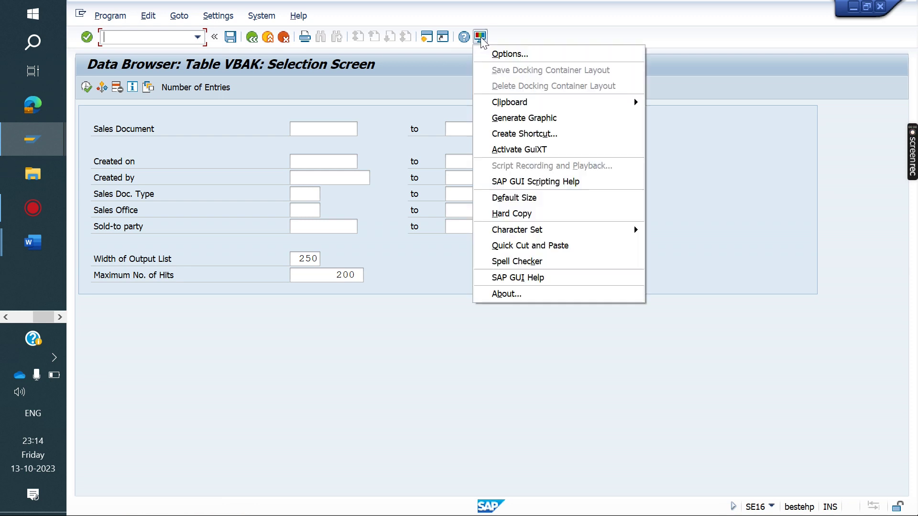
{"action": "left_click", "coordinate": [522, 53]}
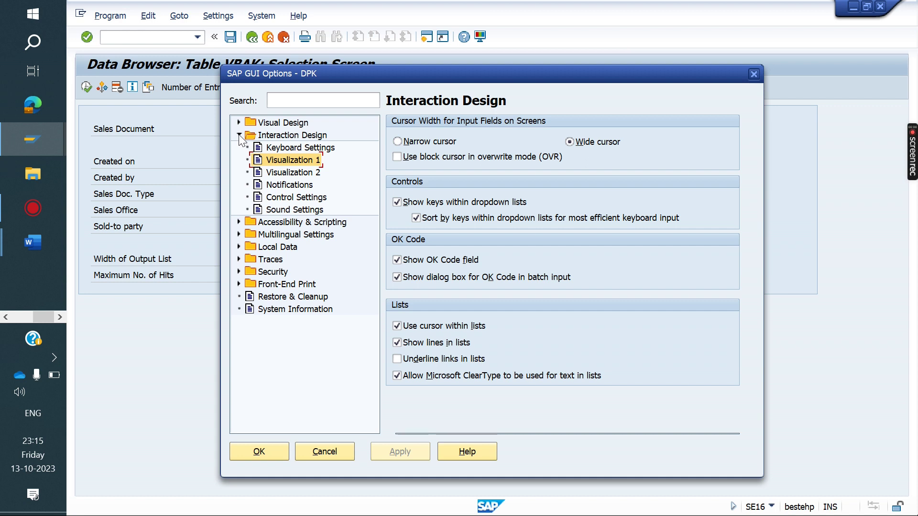
{"action": "left_click", "coordinate": [238, 122]}
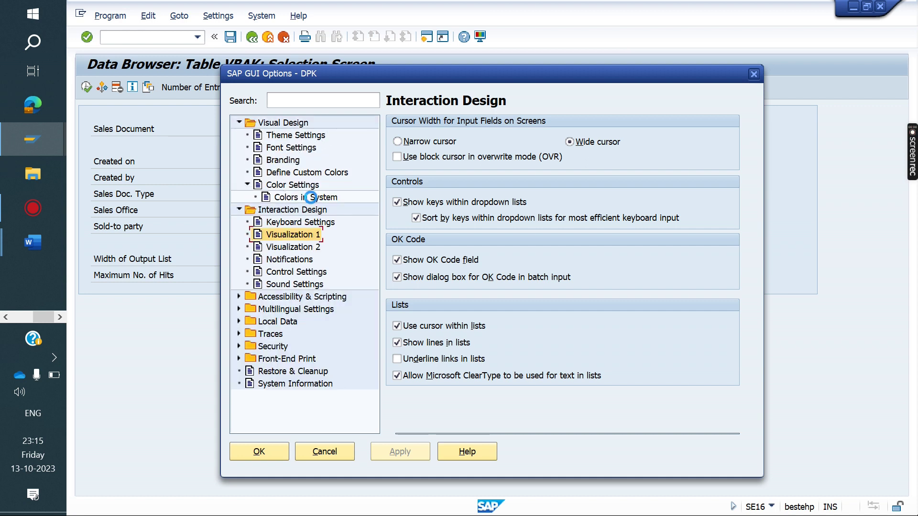
{"action": "left_click", "coordinate": [311, 197]}
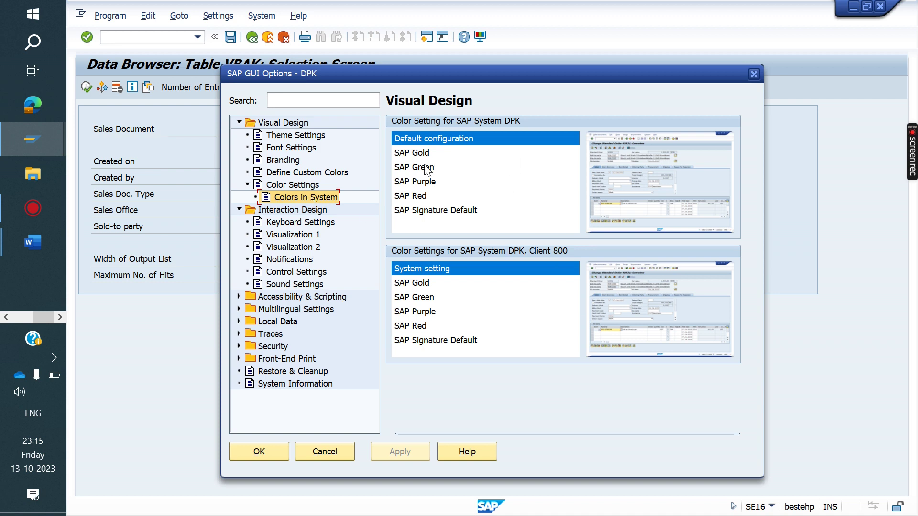
{"action": "left_click", "coordinate": [419, 155]}
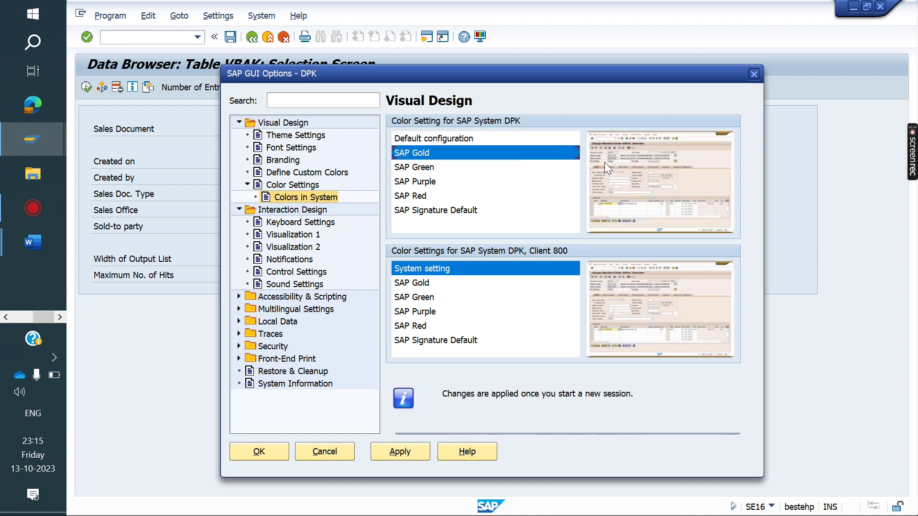
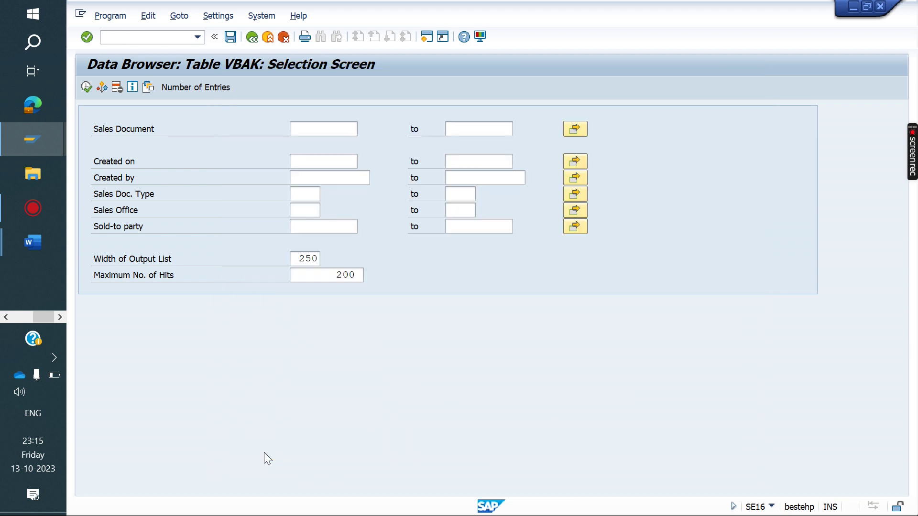
- Switch to SAP Logon 770 and open a new connection to SAP SD ECC DEN
{"action": "mouse_move", "coordinate": [45, 144]}
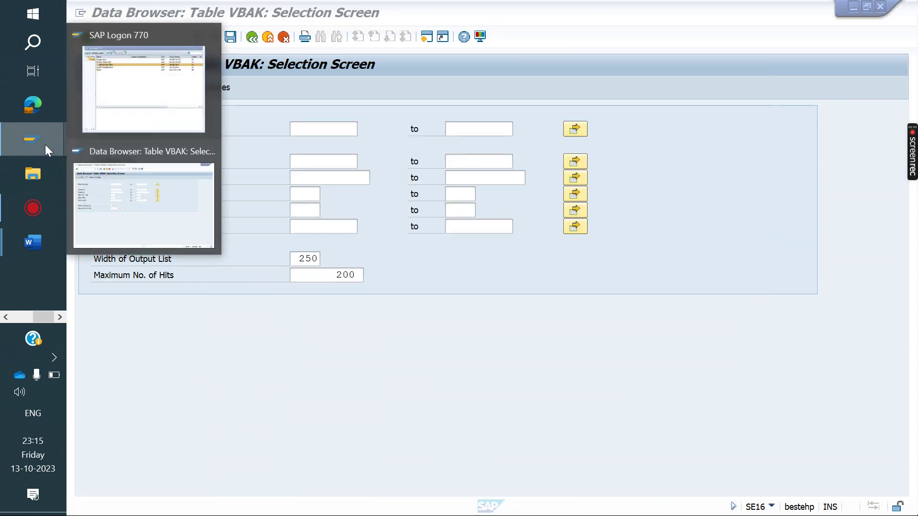
{"action": "left_click", "coordinate": [149, 98]}
{"action": "double_click", "coordinate": [242, 173]}
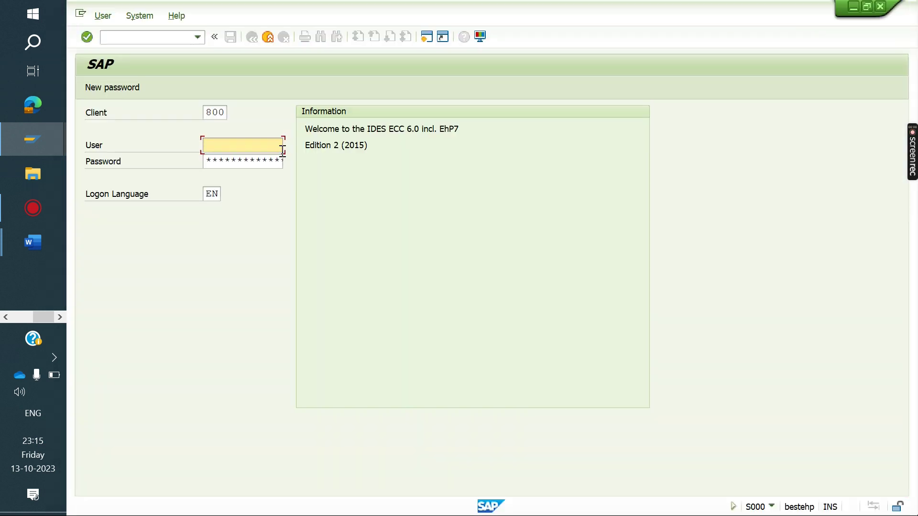
- Log on to client 800 by entering the user ID and the account password
{"action": "left_click", "coordinate": [281, 145]}
{"action": "type", "text": "83user9"}
{"action": "key", "text": "Tab"}
{"action": "key", "text": "ctrl+v"}
{"action": "key", "text": "Right"}
{"action": "key", "text": "Right"}
{"action": "key", "text": "Right"}
{"action": "key", "text": "Right"}
{"action": "key", "text": "Right"}
{"action": "key", "text": "Right"}
{"action": "key", "text": "Right"}
{"action": "key", "text": "Right"}
{"action": "key", "text": "Right"}
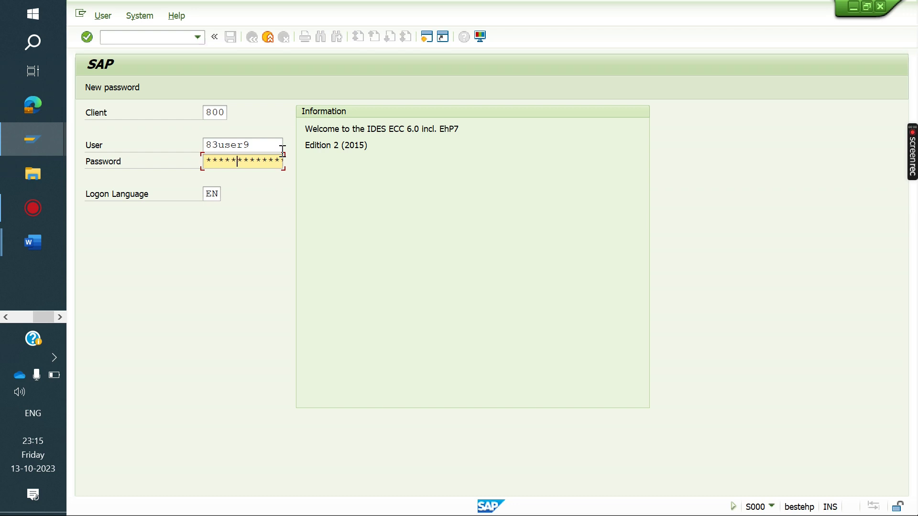
{"action": "key", "text": "Return"}
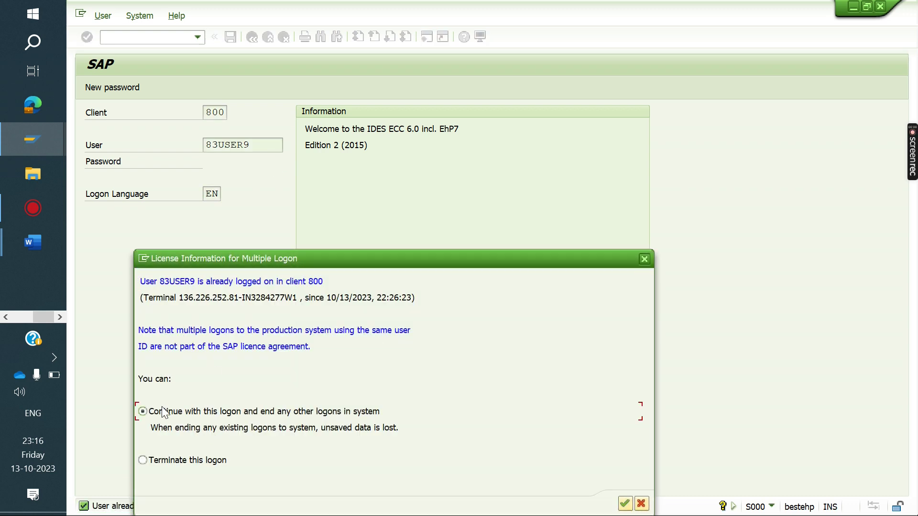
- Continue with this logon, ending any other logons in the system, and close the SAP Logon window
{"action": "key", "text": "Return"}
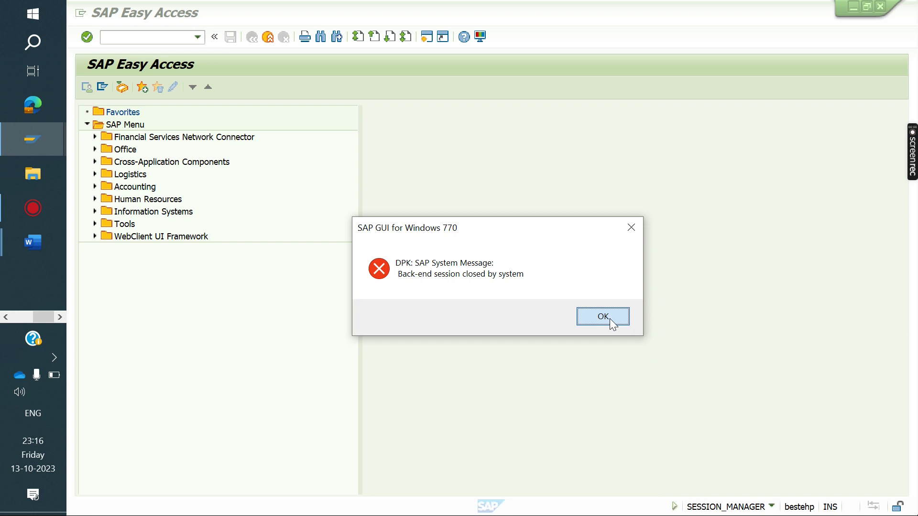
{"action": "left_click", "coordinate": [609, 318]}
{"action": "mouse_move", "coordinate": [19, 141]}
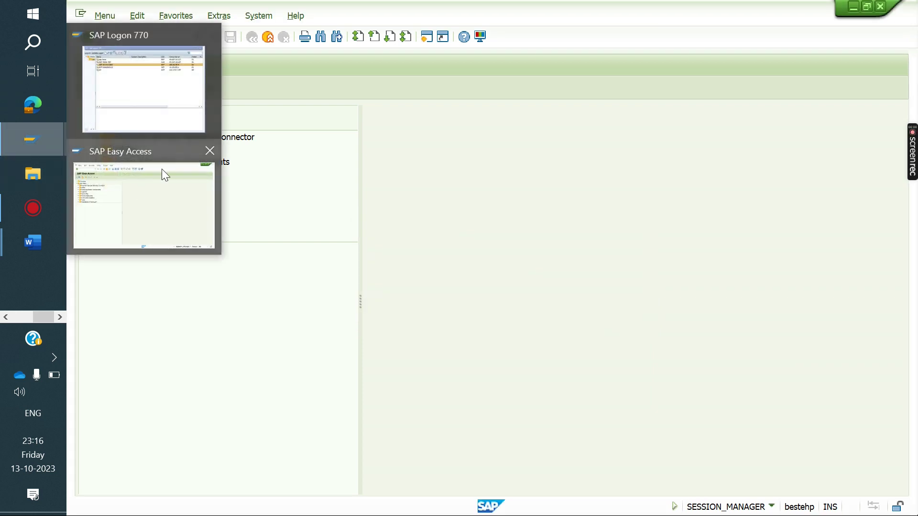
{"action": "left_click", "coordinate": [149, 100]}
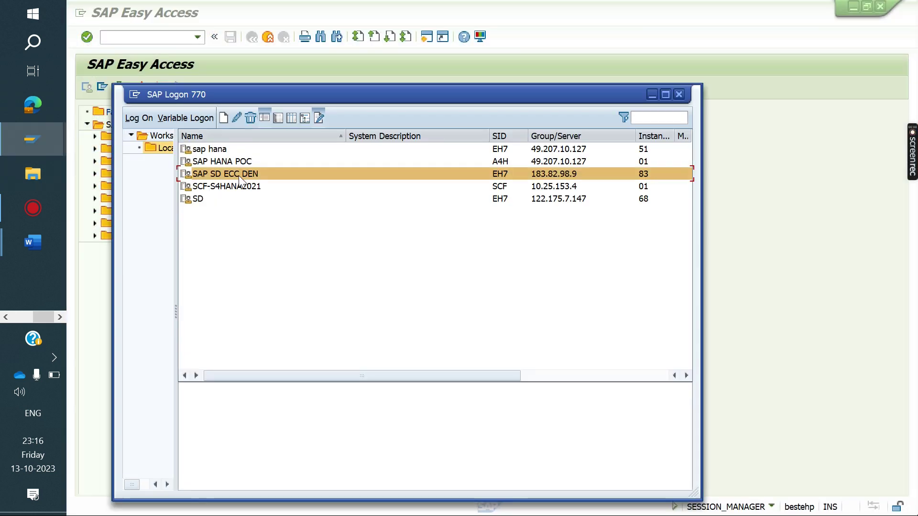
{"action": "left_click", "coordinate": [679, 94]}
- Preview the SAP Purple and SAP Red colors for system DPK and client 800, closing the options without applying anything
{"action": "left_click", "coordinate": [482, 37]}
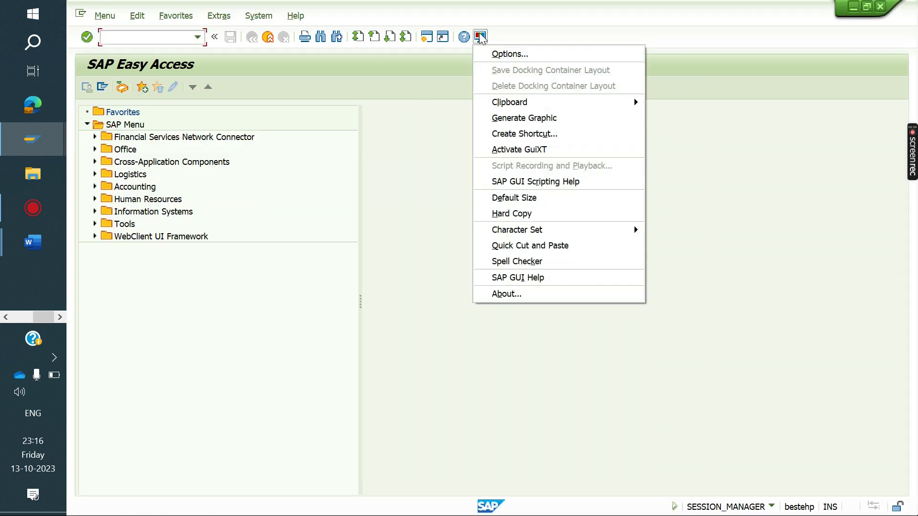
{"action": "left_click", "coordinate": [521, 55]}
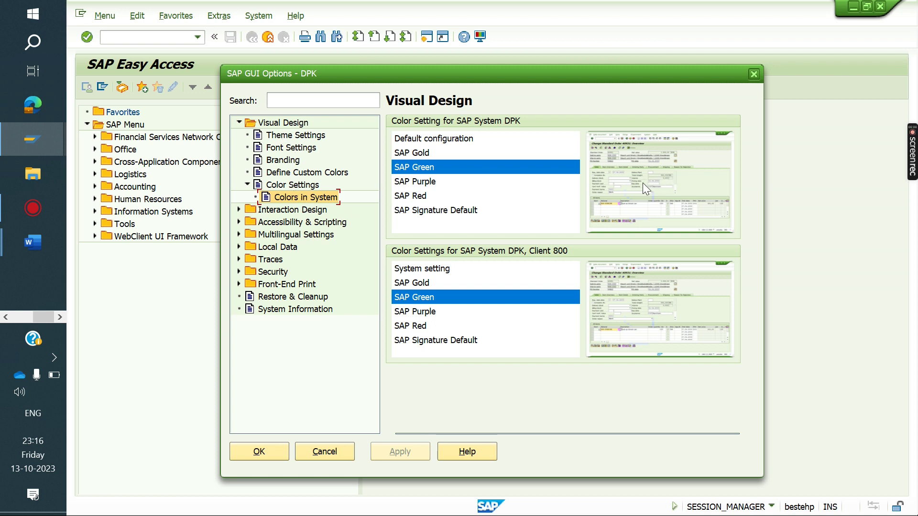
{"action": "left_click", "coordinate": [427, 182]}
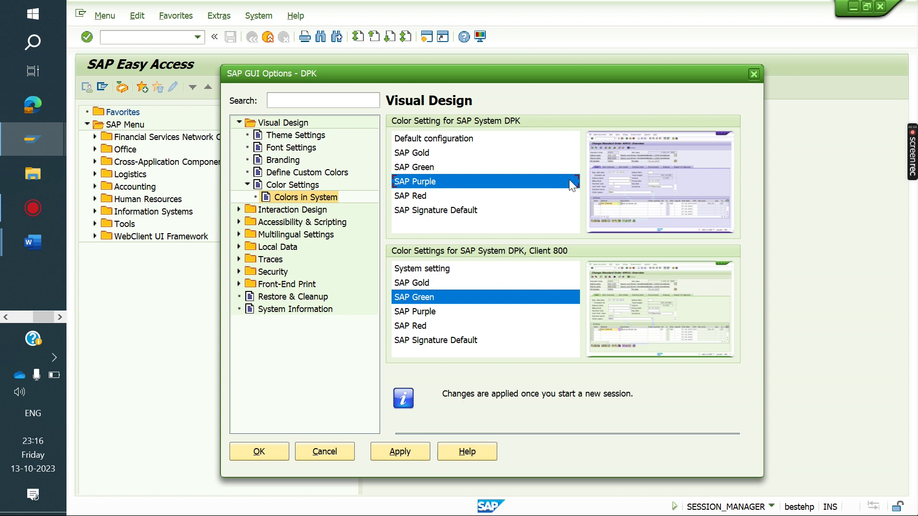
{"action": "left_click", "coordinate": [427, 312]}
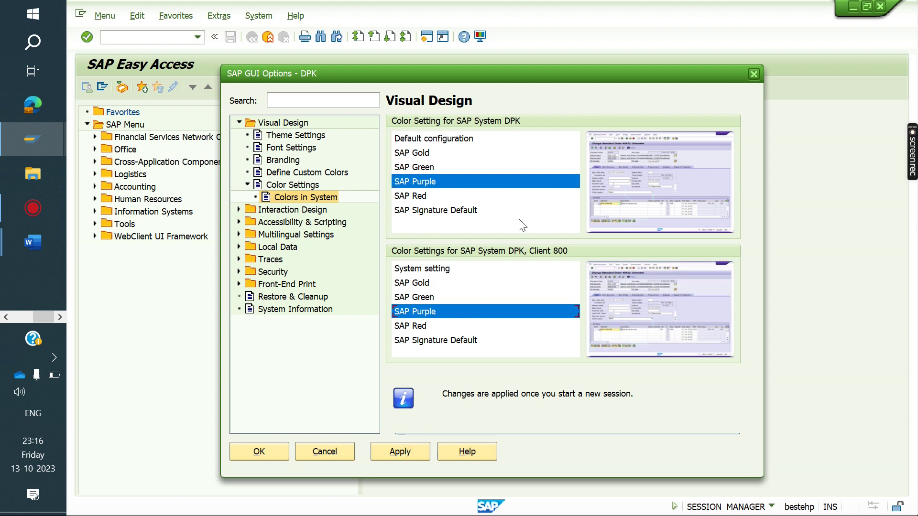
{"action": "left_click", "coordinate": [416, 197]}
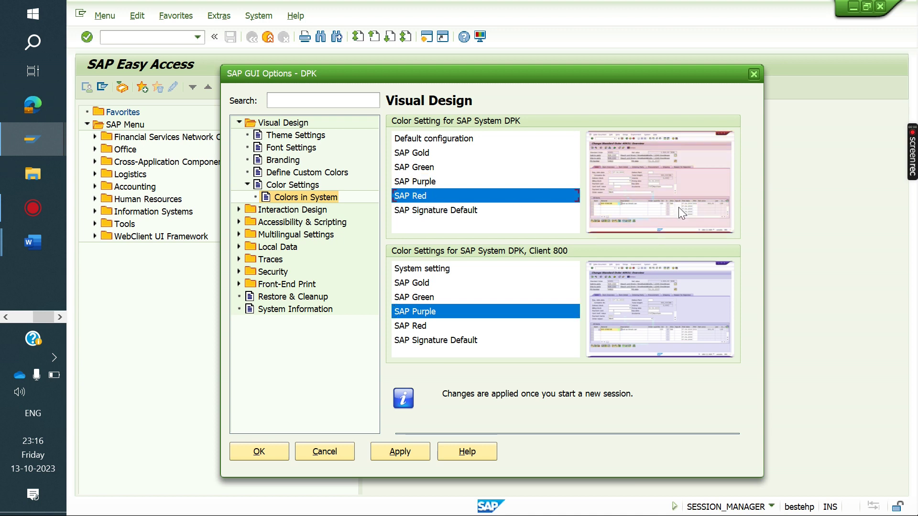
{"action": "left_click", "coordinate": [424, 328]}
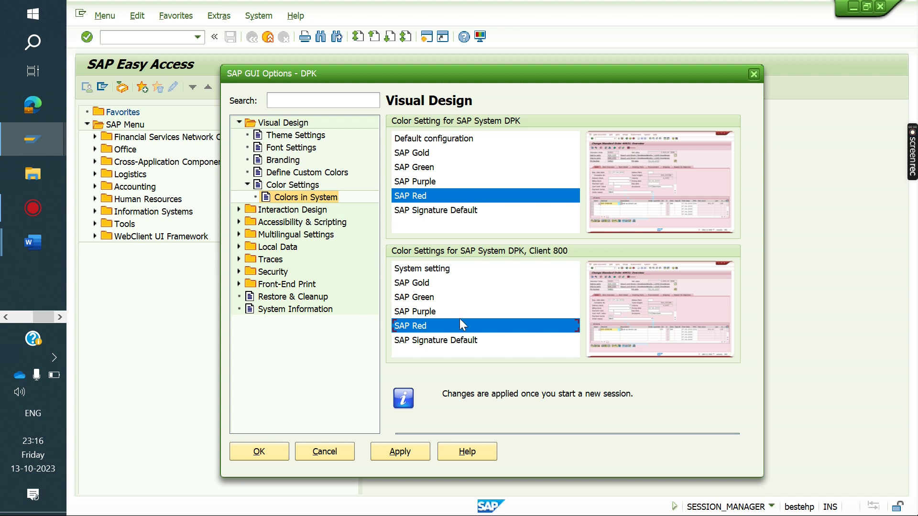
{"action": "left_click", "coordinate": [420, 311]}
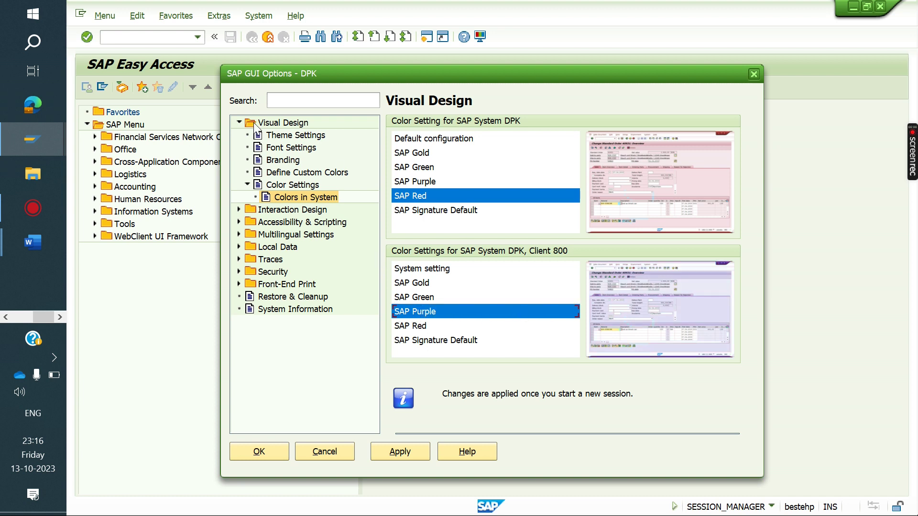
{"action": "left_click", "coordinate": [414, 168]}
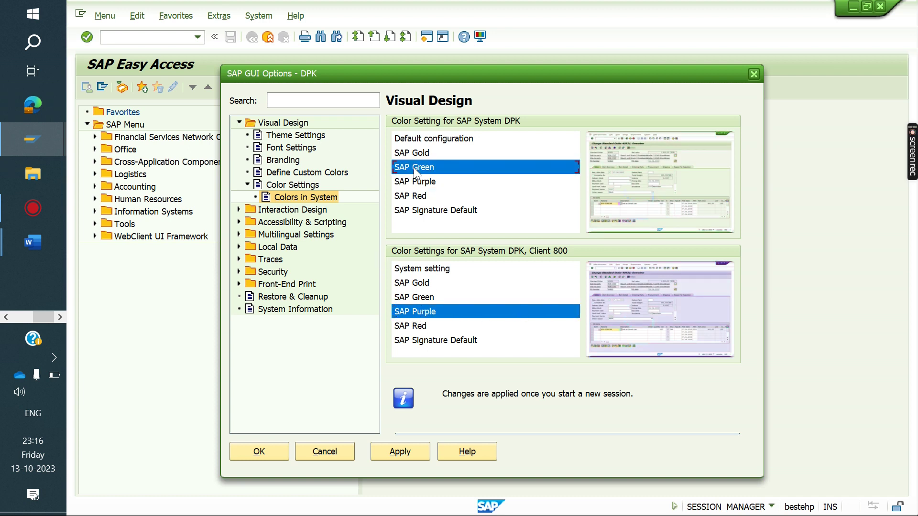
{"action": "left_click", "coordinate": [751, 76]}
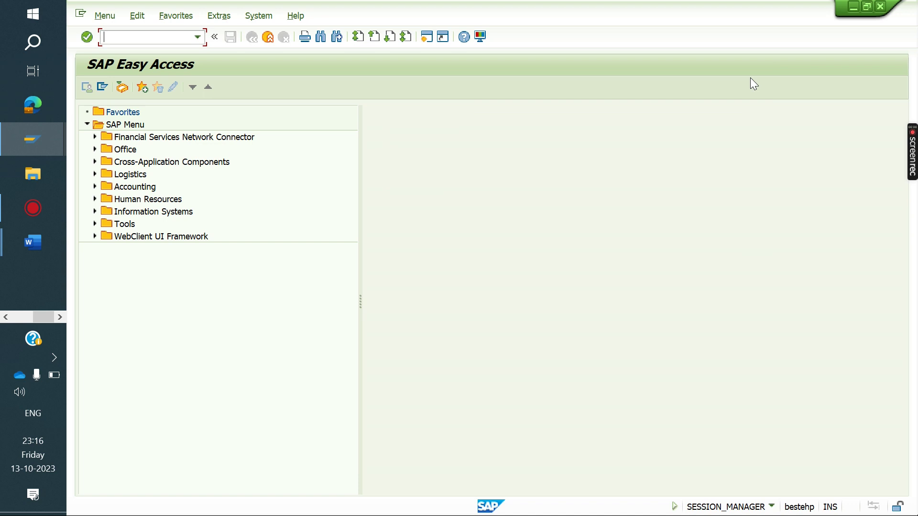
- Switch to the Word document SAP Tips and tricks.docx and select the sixth item, "Change the theme settings."
{"action": "left_click", "coordinate": [49, 239]}
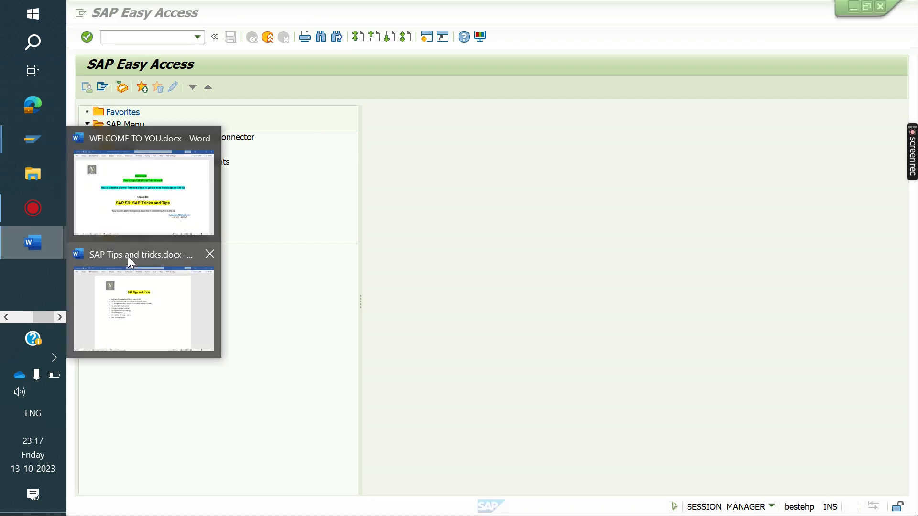
{"action": "left_click", "coordinate": [128, 256]}
{"action": "left_click", "coordinate": [369, 266]}
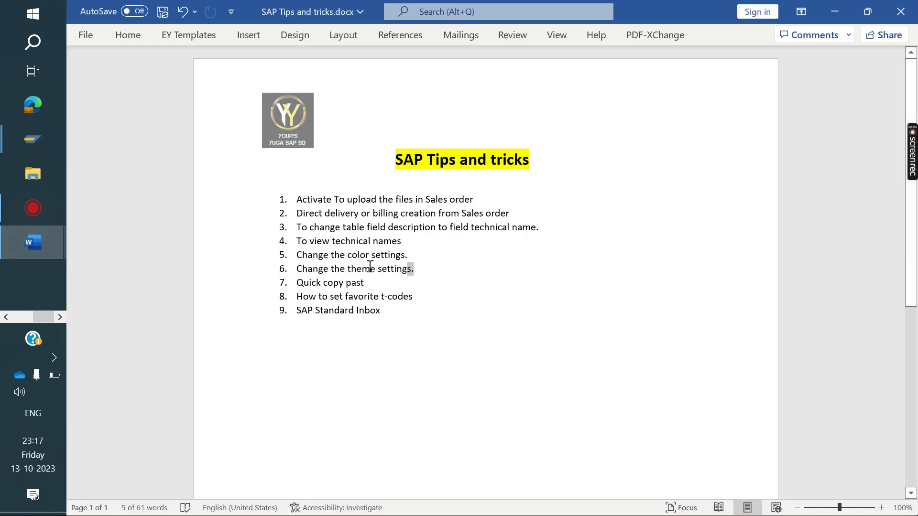
{"action": "left_click_drag", "start_coordinate": [369, 267], "coordinate": [297, 268]}
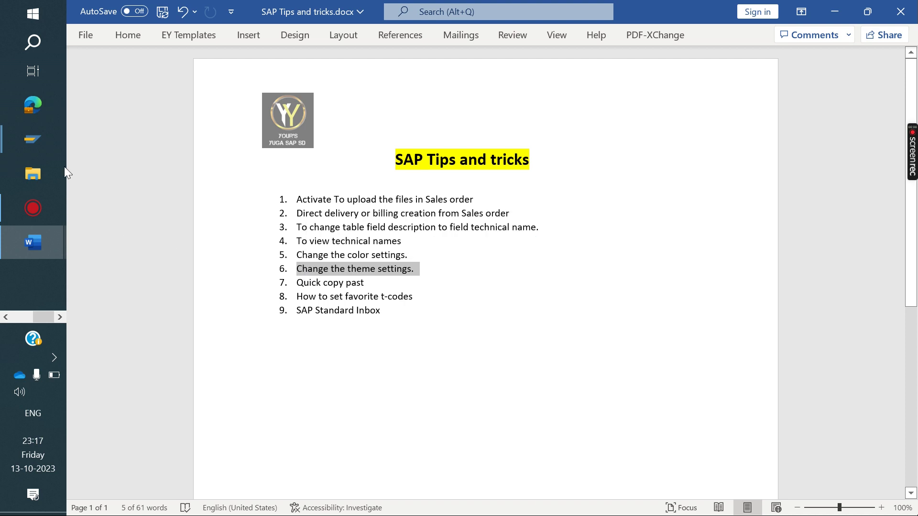
- Back in SAP Easy Access, apply the Default configuration color for system DPK and System setting for client 800
{"action": "mouse_move", "coordinate": [18, 133]}
{"action": "left_click", "coordinate": [164, 197]}
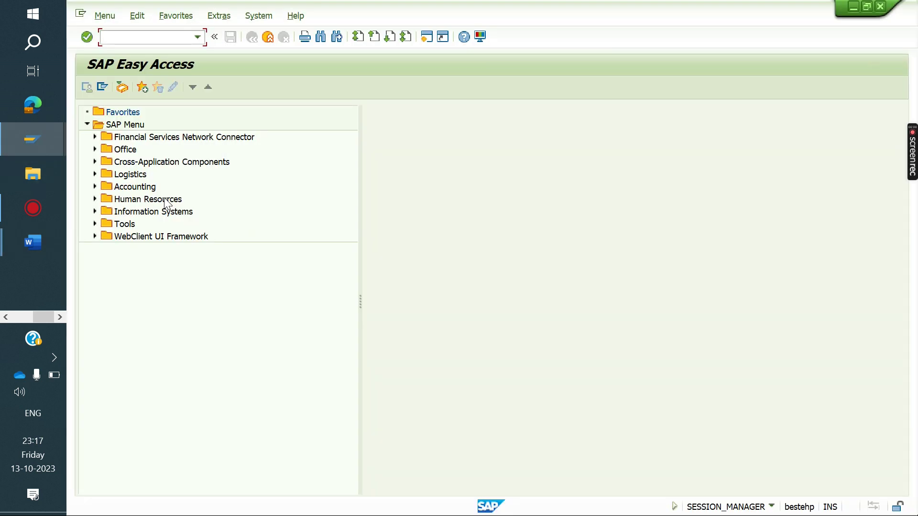
{"action": "left_click", "coordinate": [480, 38]}
{"action": "left_click", "coordinate": [522, 48]}
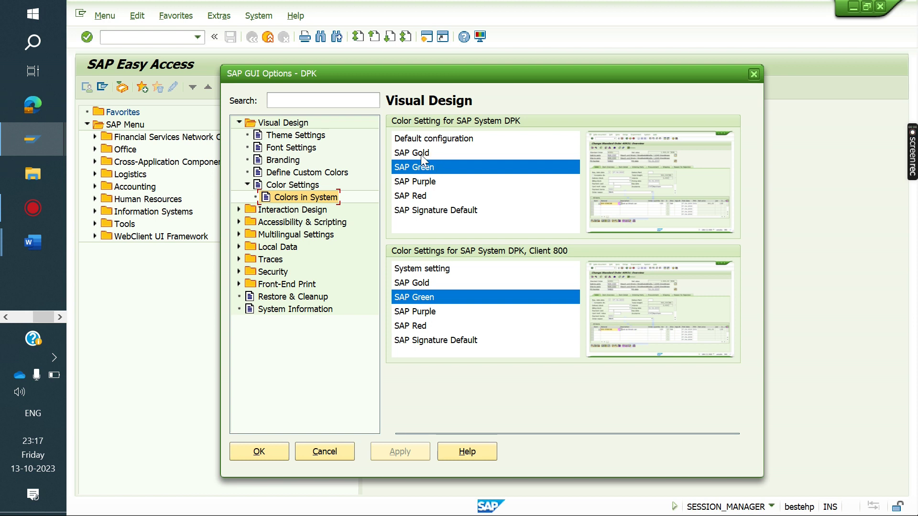
{"action": "left_click", "coordinate": [420, 139]}
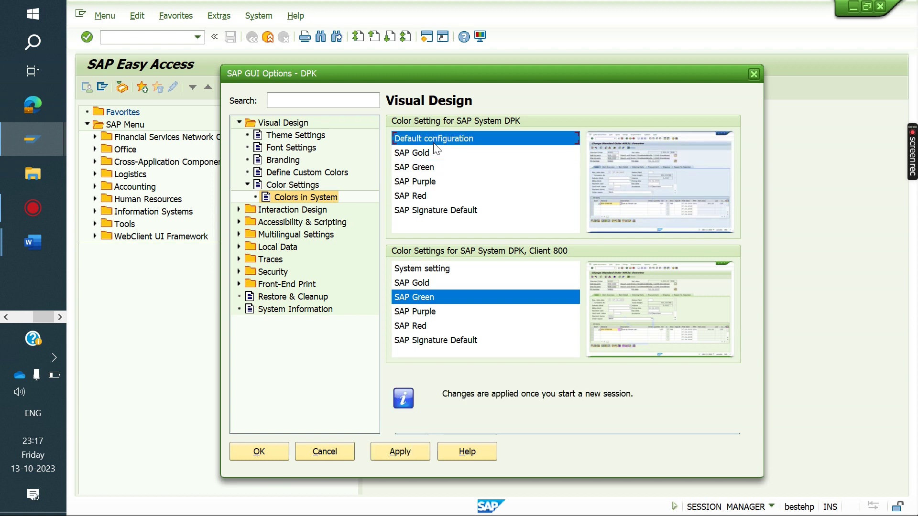
{"action": "left_click", "coordinate": [420, 269]}
{"action": "left_click", "coordinate": [399, 447]}
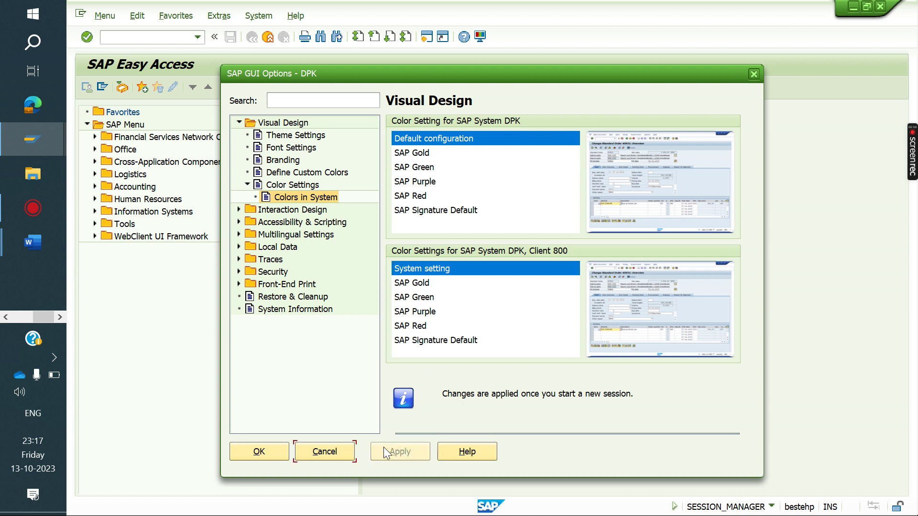
{"action": "left_click", "coordinate": [262, 457]}
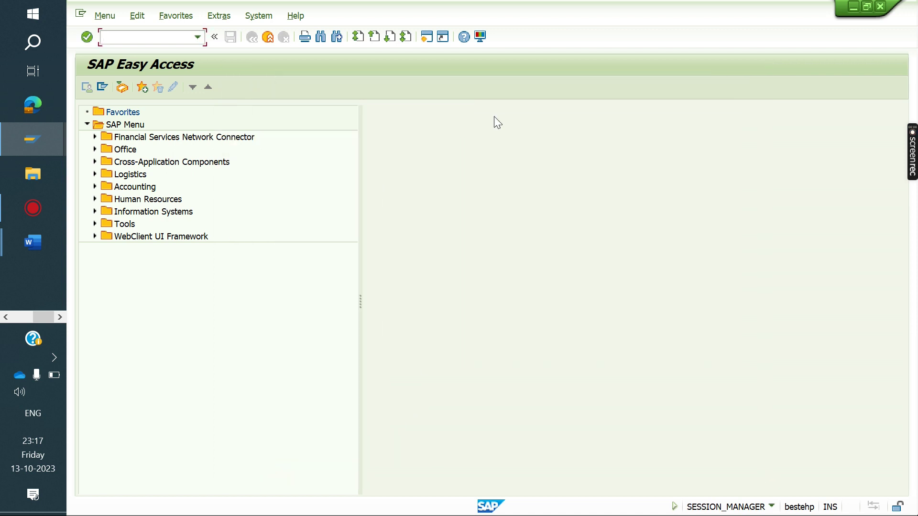
{"action": "left_click", "coordinate": [480, 37]}
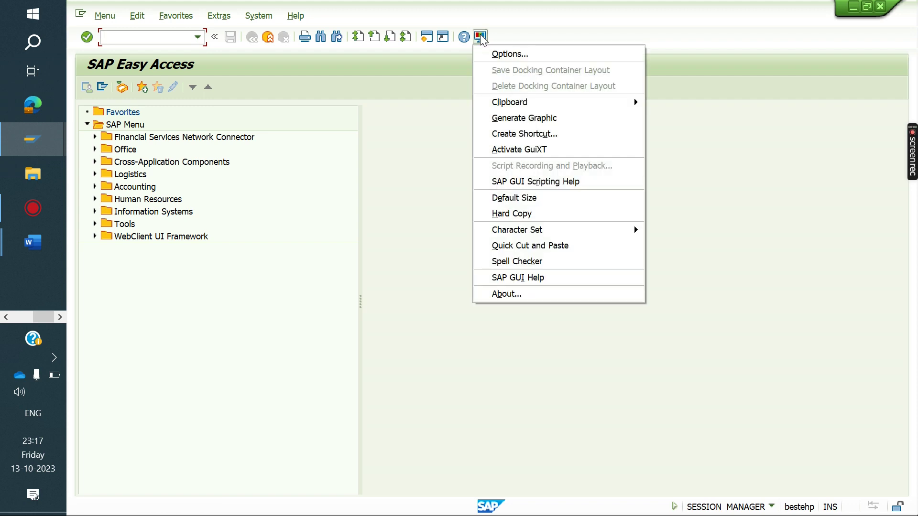
{"action": "left_click", "coordinate": [409, 130]}
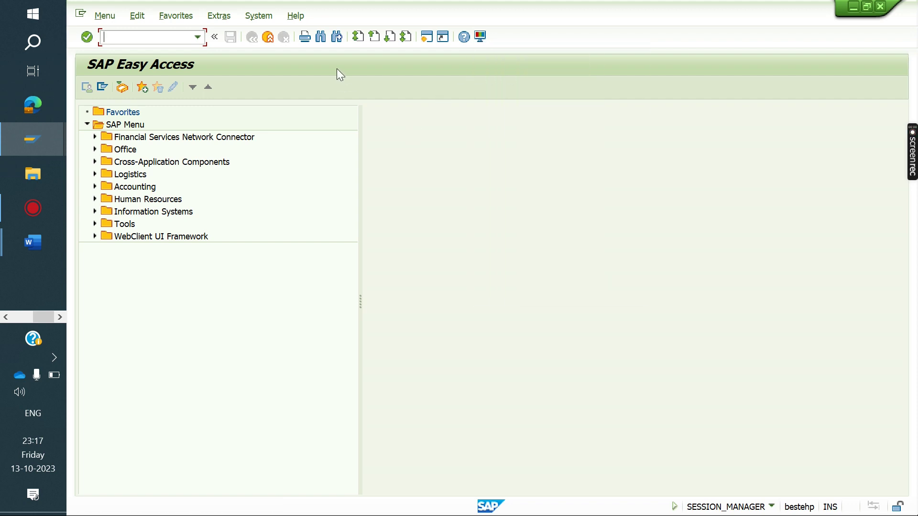
{"action": "left_click", "coordinate": [258, 16]}
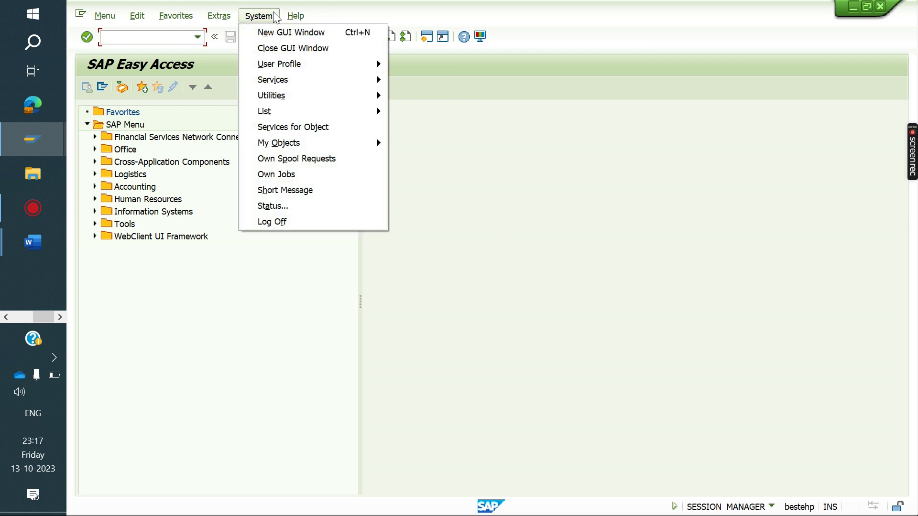
- Set the SAP GUI theme to Classic Theme in the visual design options and confirm
{"action": "left_click", "coordinate": [480, 37]}
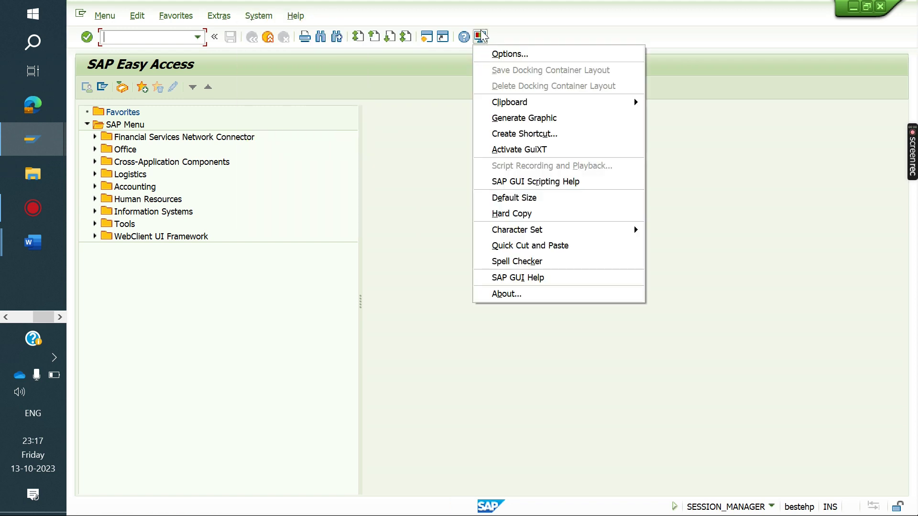
{"action": "left_click", "coordinate": [520, 54]}
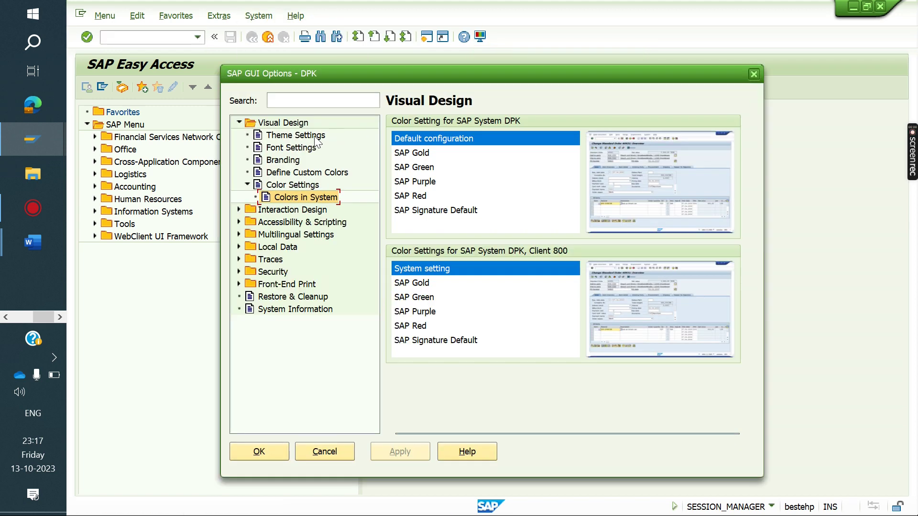
{"action": "left_click", "coordinate": [285, 138]}
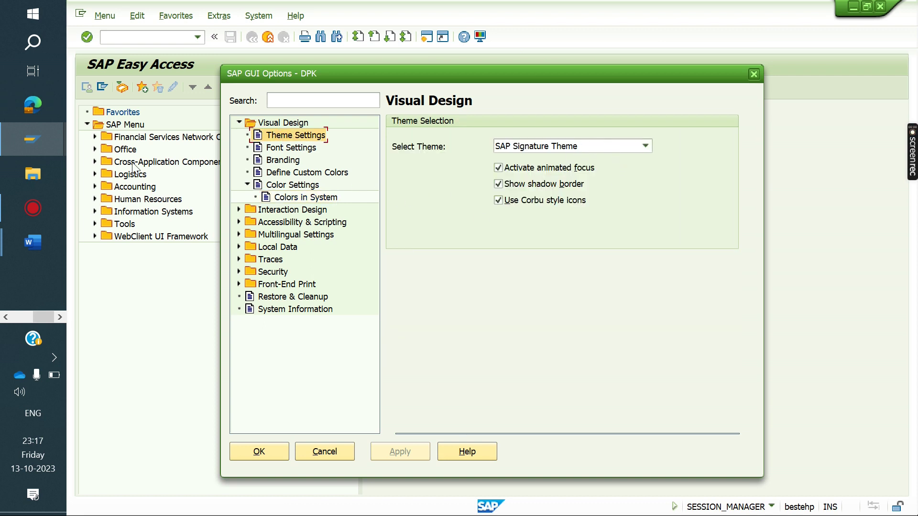
{"action": "left_click", "coordinate": [624, 147]}
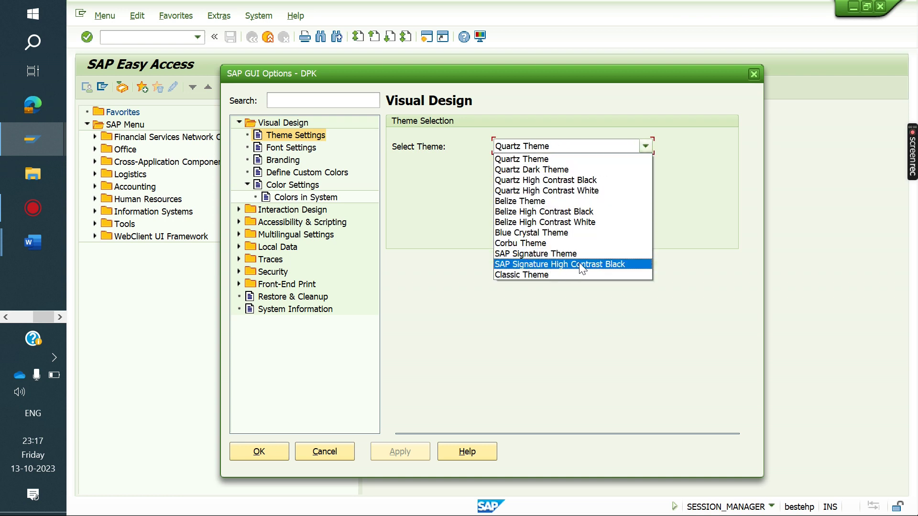
{"action": "left_click", "coordinate": [547, 273]}
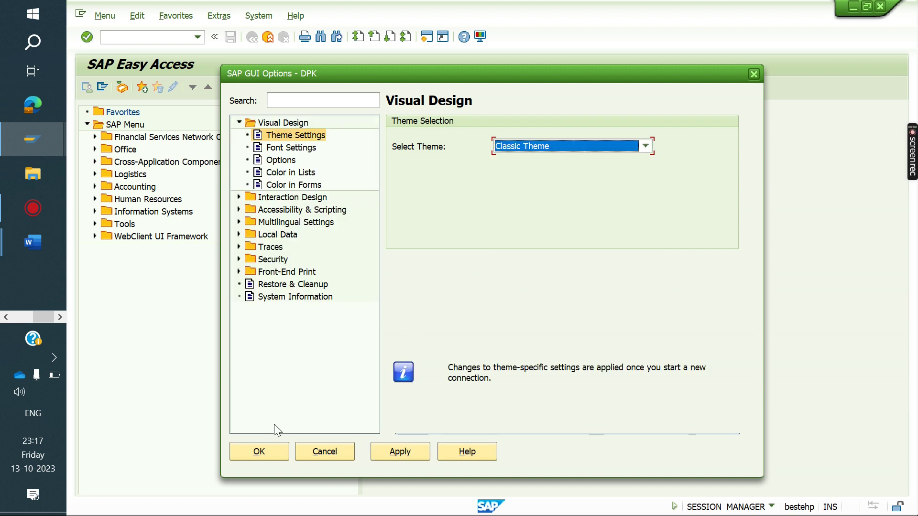
{"action": "left_click", "coordinate": [253, 454]}
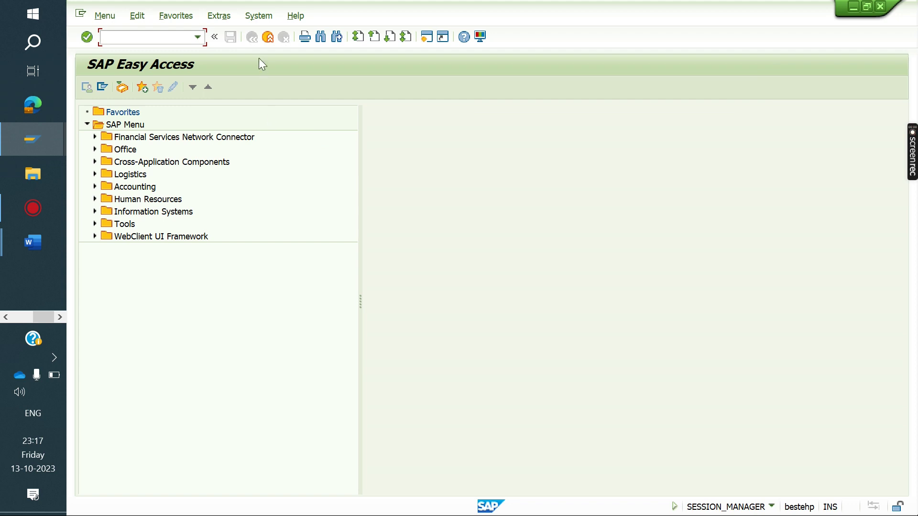
- Start a new connection to SAP SD ECC DEN from SAP Logon and log on with the user name and account password
{"action": "mouse_move", "coordinate": [16, 138]}
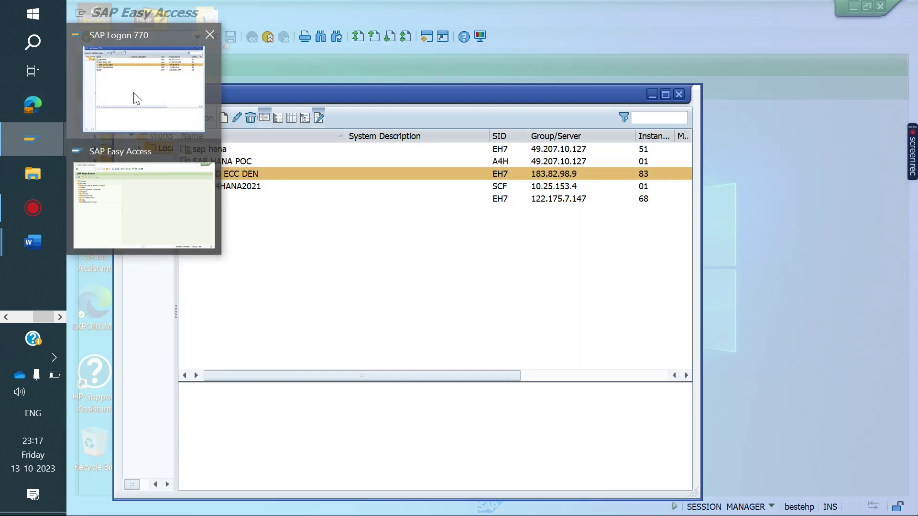
{"action": "left_click", "coordinate": [135, 96]}
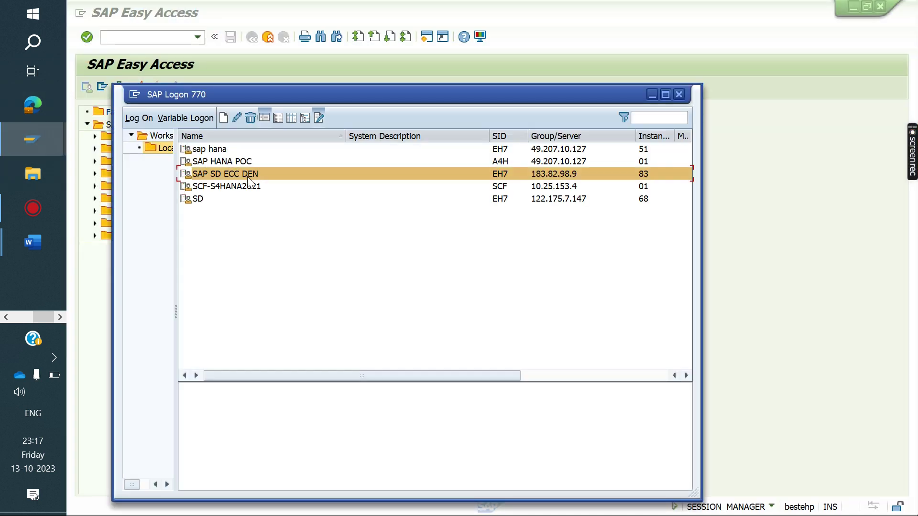
{"action": "double_click", "coordinate": [248, 174]}
{"action": "key", "text": "BackSpace"}
{"action": "key", "text": "Down"}
{"action": "key", "text": "Return"}
{"action": "key", "text": "Tab"}
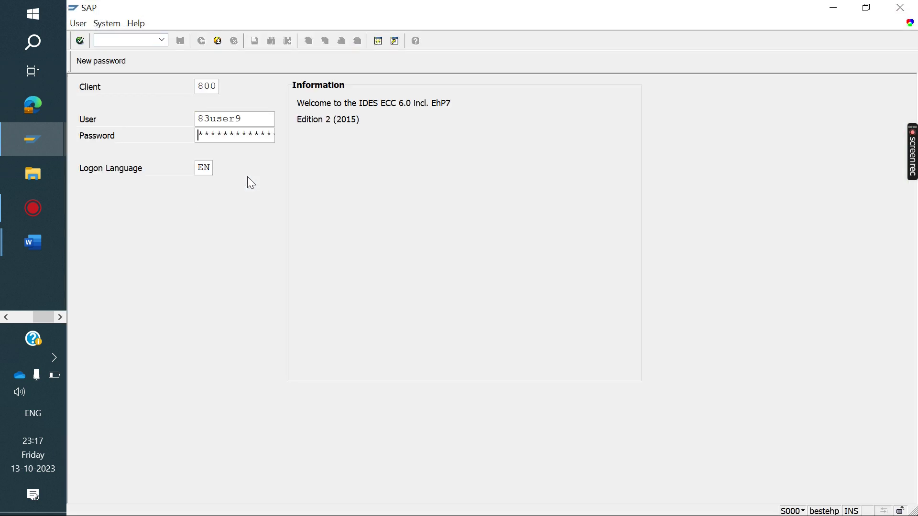
{"action": "type", "text": "**********"}
{"action": "key", "text": "Return"}
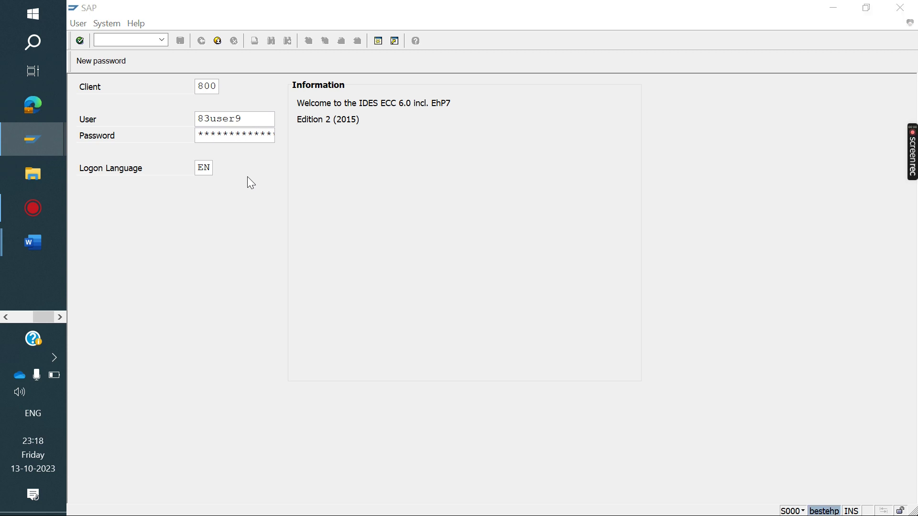
- Continue with this logon, ending any other logons in the system, and open transaction VA01
{"action": "double_click", "coordinate": [178, 391]}
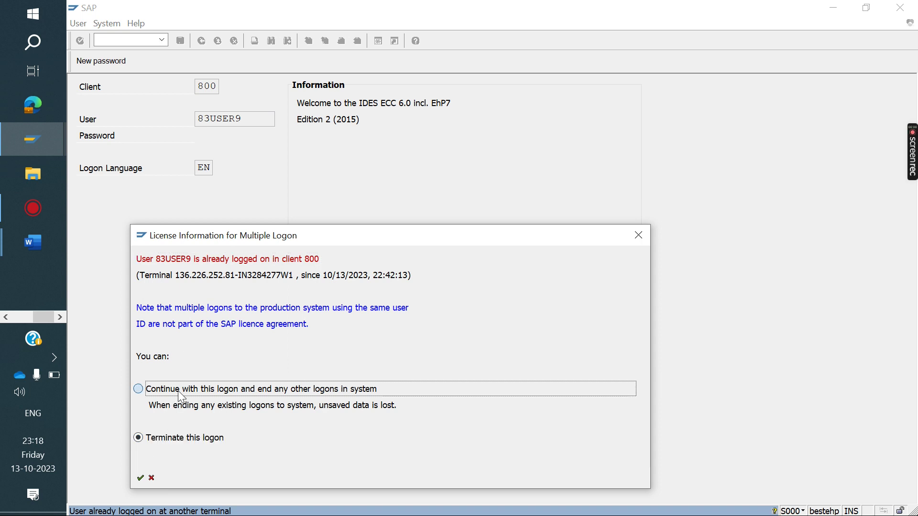
{"action": "left_click", "coordinate": [620, 322]}
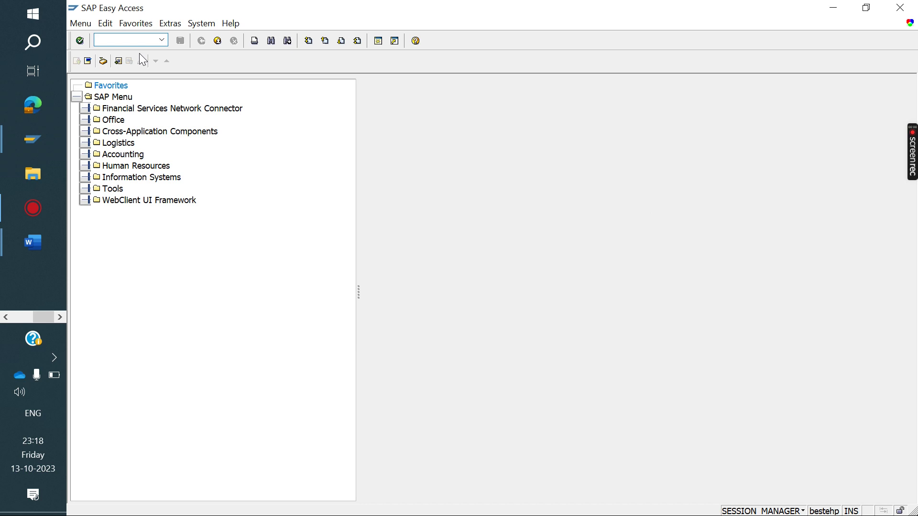
{"action": "type", "text": "VA01"}
{"action": "key", "text": "Return"}
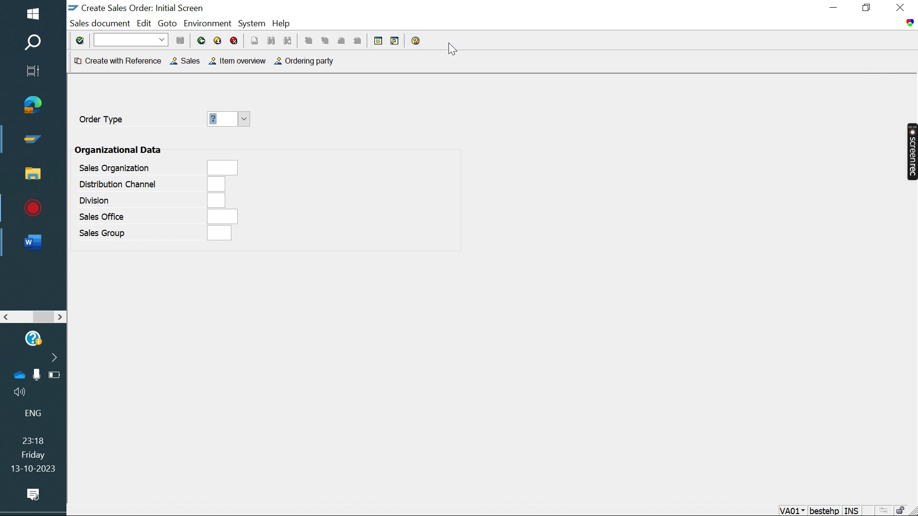
- Apply the SAP Signature Theme in the SAP GUI theme settings and close the options
{"action": "left_click", "coordinate": [909, 23]}
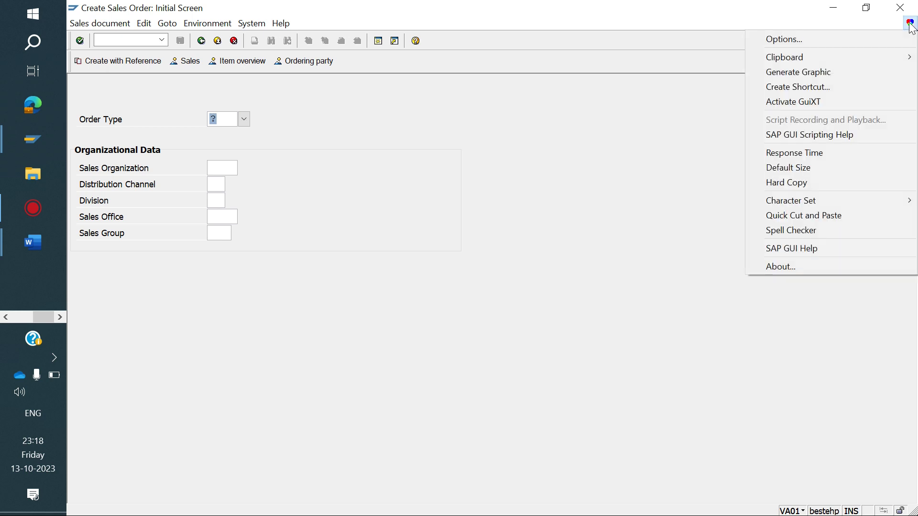
{"action": "left_click", "coordinate": [855, 42]}
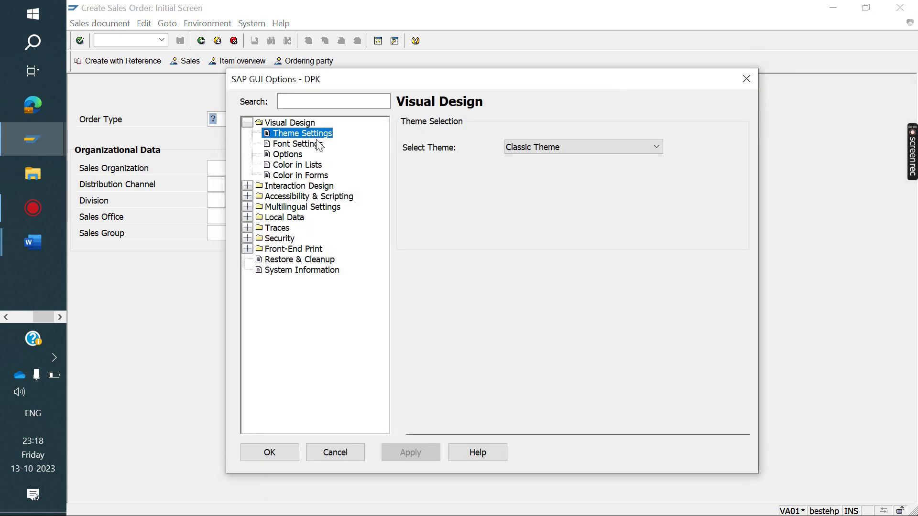
{"action": "left_click", "coordinate": [578, 151]}
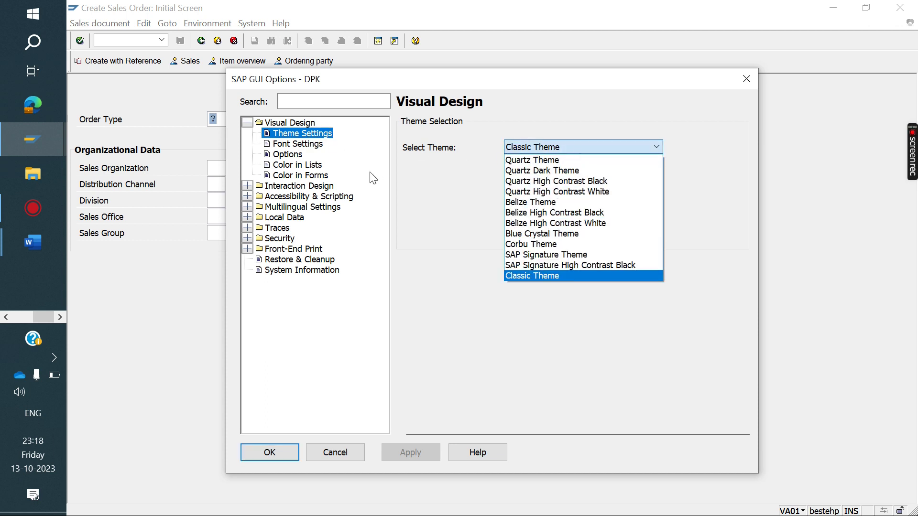
{"action": "left_click", "coordinate": [580, 259]}
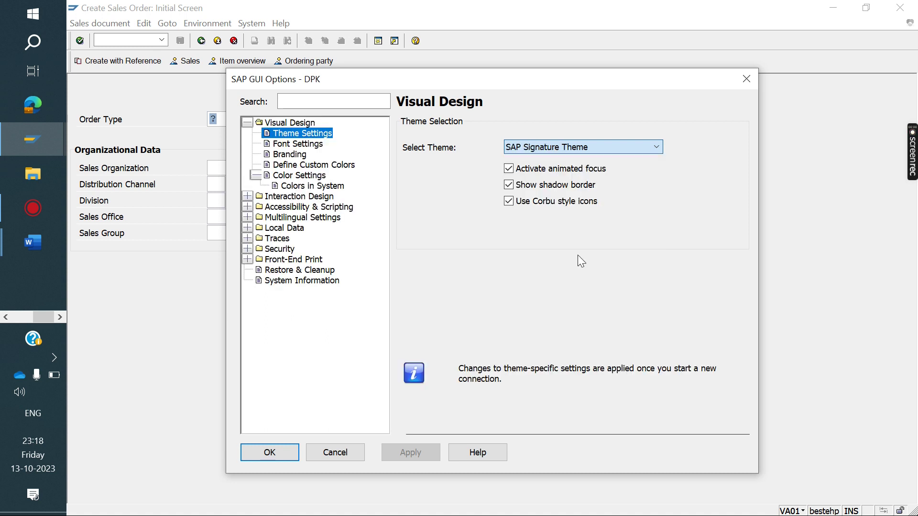
{"action": "left_click", "coordinate": [409, 456]}
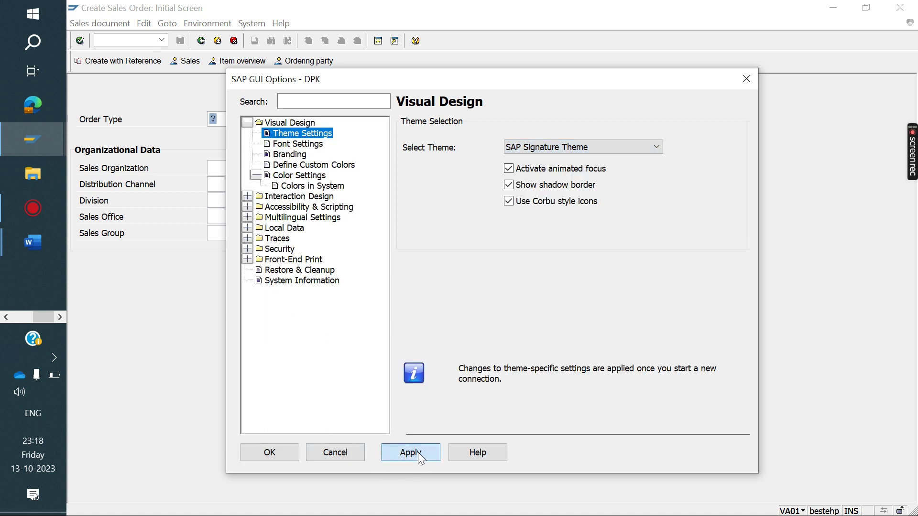
{"action": "left_click", "coordinate": [269, 454]}
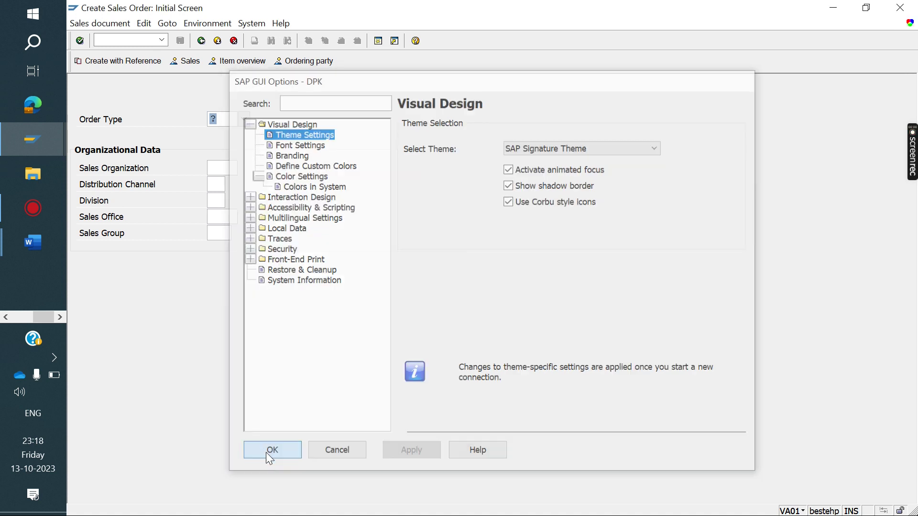
- Reconnect to SAP SD ECC DEN from SAP Logon, entering the user name and account password
{"action": "mouse_move", "coordinate": [12, 145]}
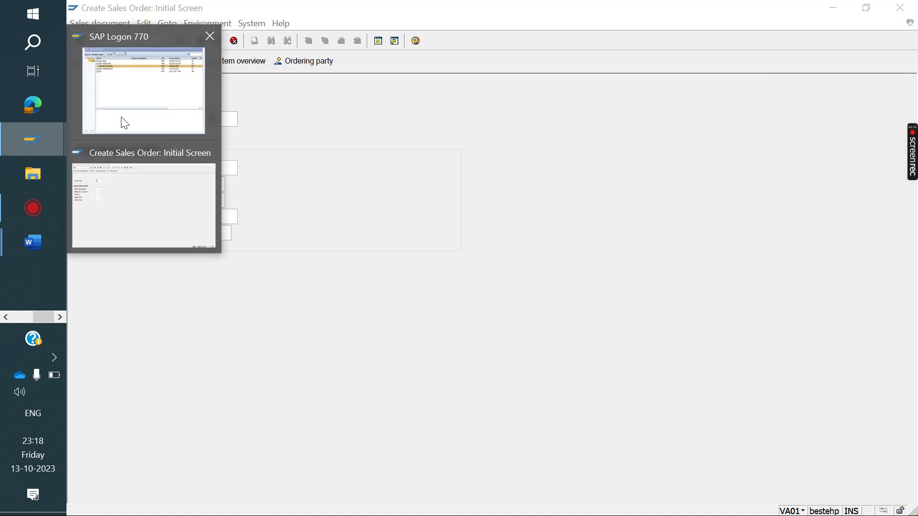
{"action": "left_click", "coordinate": [138, 107]}
{"action": "double_click", "coordinate": [222, 174]}
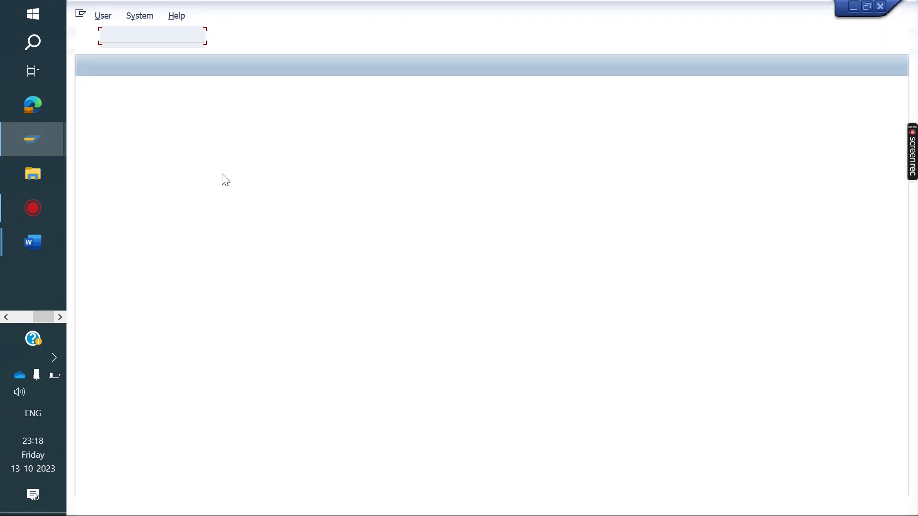
{"action": "key", "text": "Down"}
{"action": "key", "text": "Return"}
{"action": "key", "text": "Tab"}
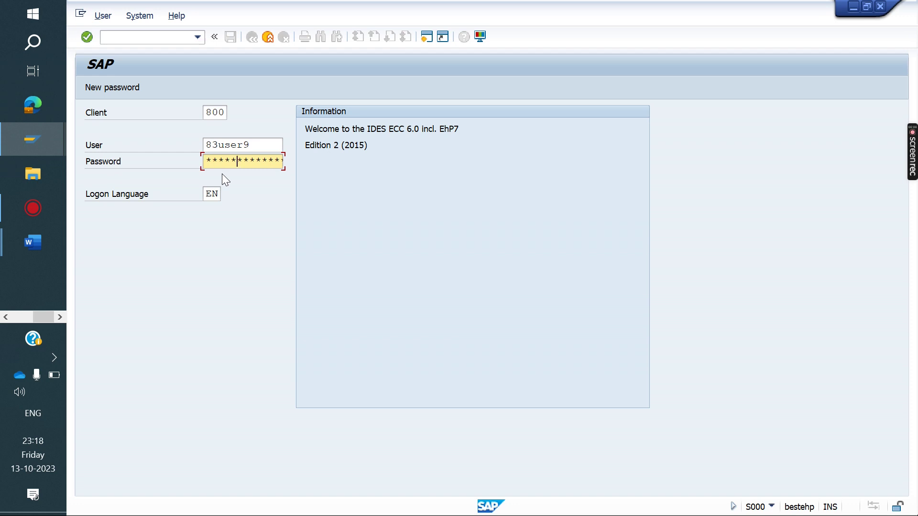
{"action": "key", "text": "Return"}
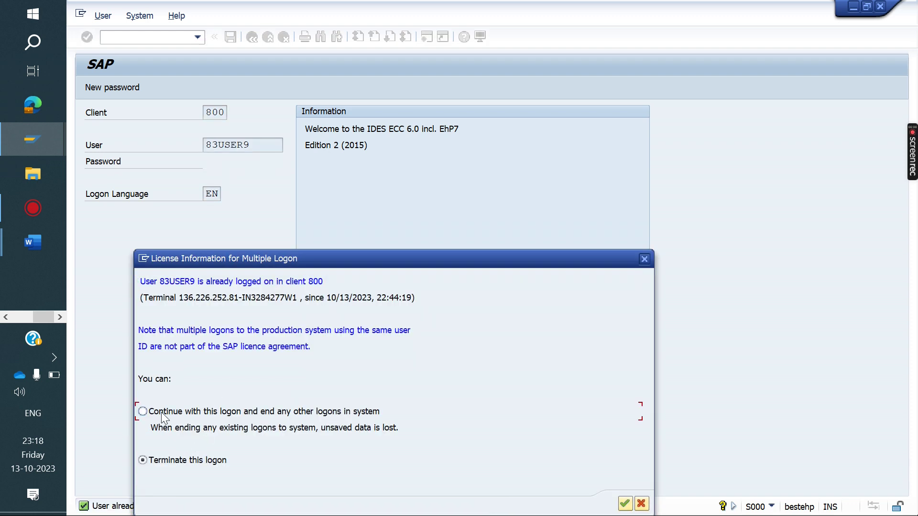
- Keep this logon, ending any other logons in the system, and dismiss the closed-session message
{"action": "left_click", "coordinate": [162, 413]}
{"action": "key", "text": "Return"}
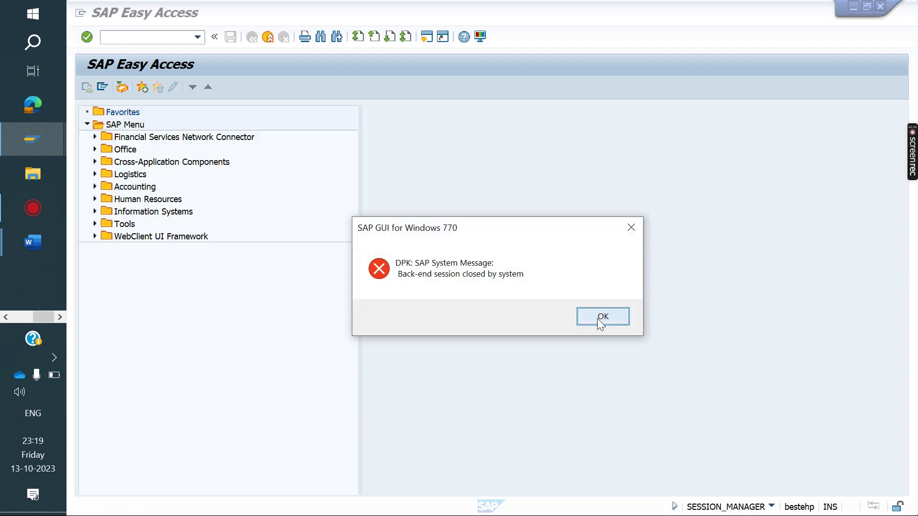
{"action": "left_click", "coordinate": [601, 317]}
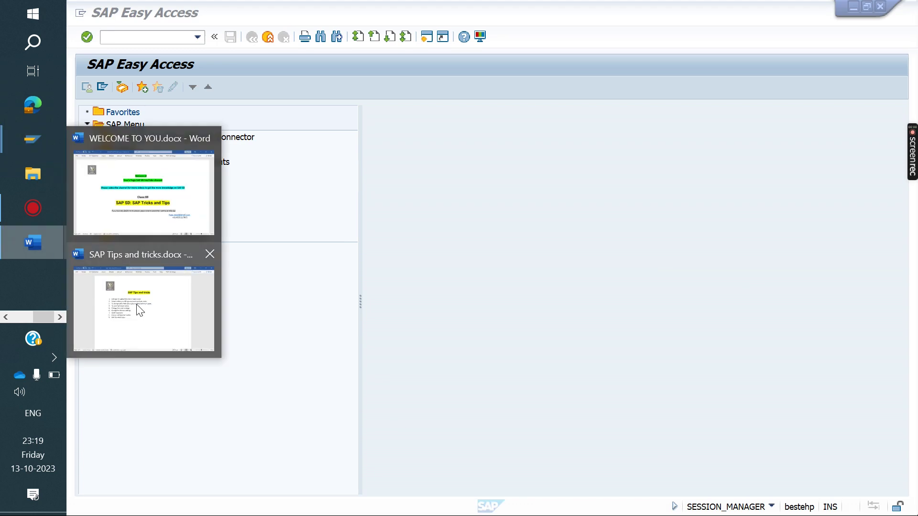
- Switch to the Word document SAP Tips and tricks.docx and place the cursor at the seventh item, "Quick copy past."
{"action": "left_click", "coordinate": [162, 309]}
{"action": "left_click", "coordinate": [377, 286]}
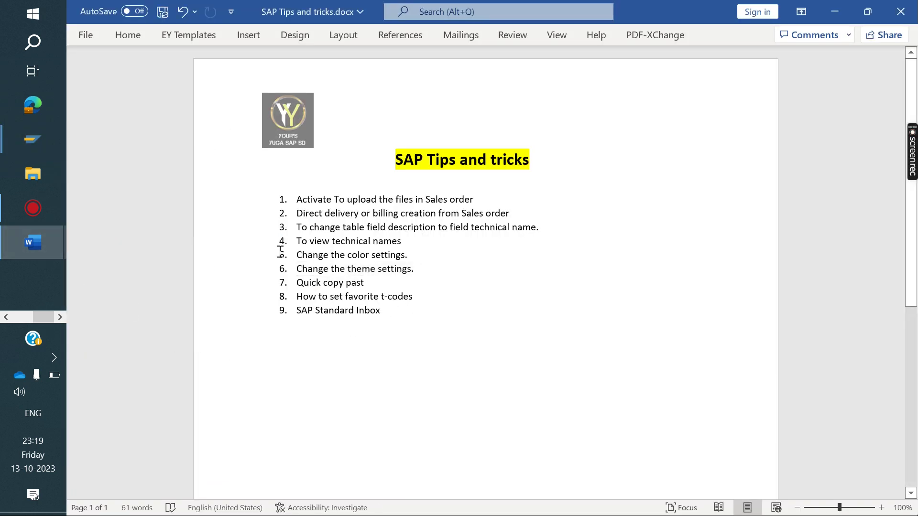
- Switch back to SAP Easy Access and open transaction VA01 to create a sales order
{"action": "mouse_move", "coordinate": [19, 130]}
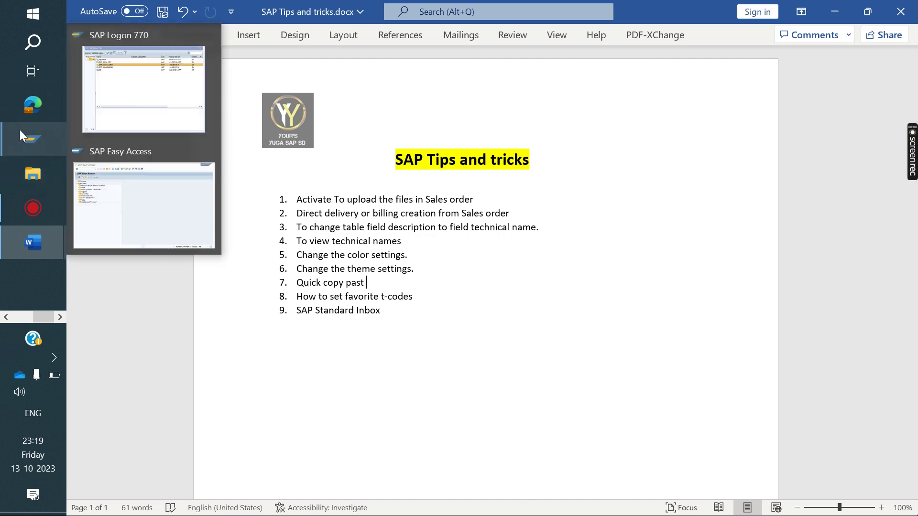
{"action": "left_click", "coordinate": [167, 192]}
{"action": "type", "text": "va"}
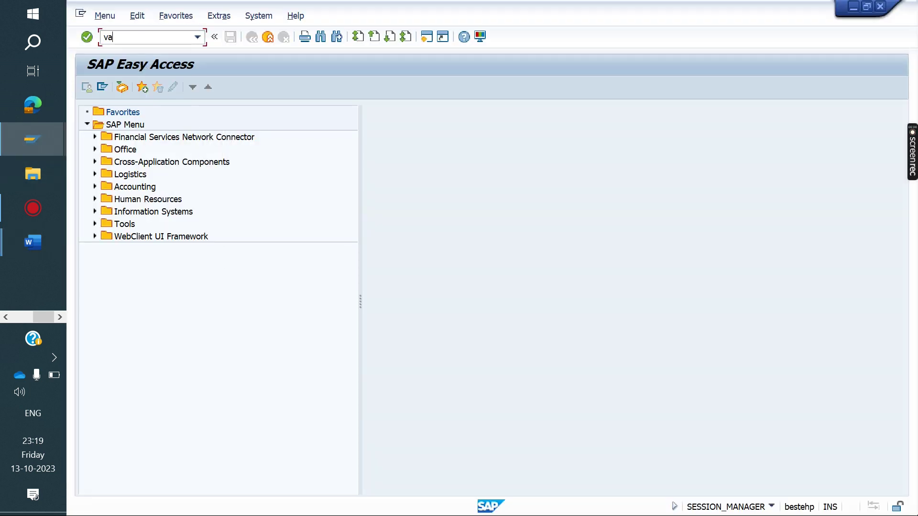
{"action": "type", "text": "01"}
{"action": "key", "text": "Return"}
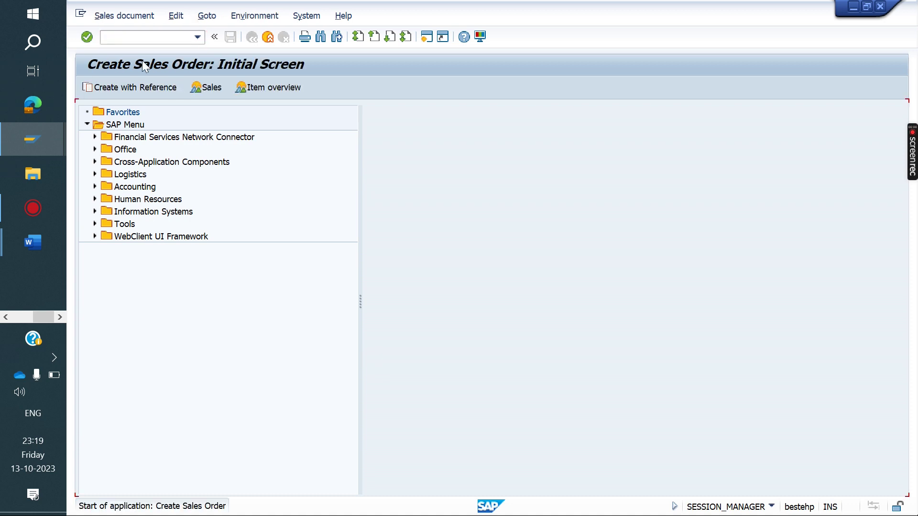
- Start a sales order with order type USOR, sales organization USHA, distribution channel UD and division UF
{"action": "type", "text": "USOR"}
{"action": "key", "text": "Tab"}
{"action": "type", "text": "USHA"}
{"action": "key", "text": "Tab"}
{"action": "type", "text": "UD"}
{"action": "key", "text": "Tab"}
{"action": "type", "text": "UF"}
{"action": "key", "text": "Return"}
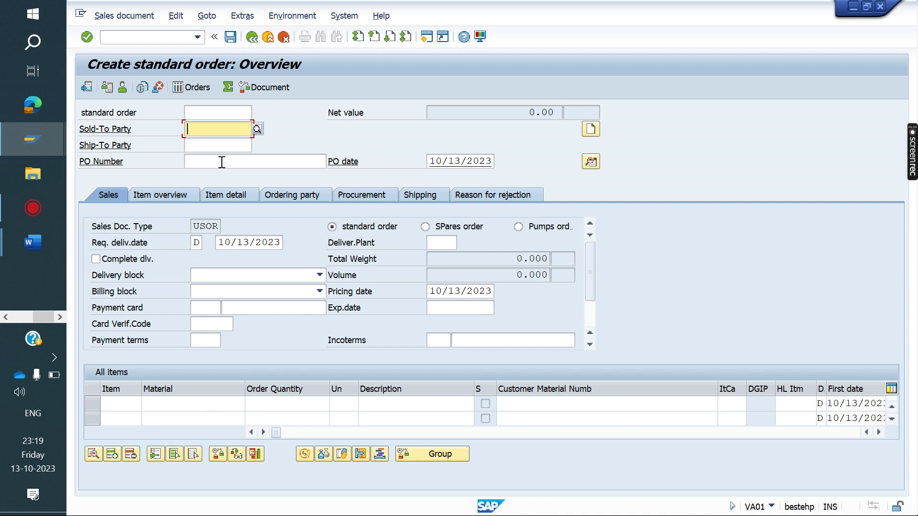
- Fill in the sold-to party with the previously used customer number for AK PVT ltd and confirm the order header
{"action": "key", "text": "Down"}
{"action": "key", "text": "Return"}
{"action": "key", "text": "Return"}
{"action": "key", "text": "Return"}
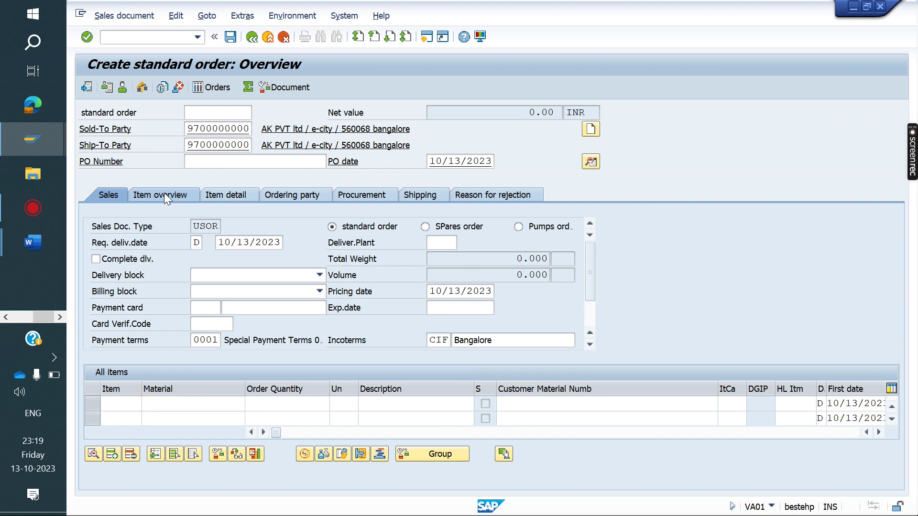
- Enter material US_FAN_2023 as the first order item in the item overview and confirm it
{"action": "key", "text": "BackSpace"}
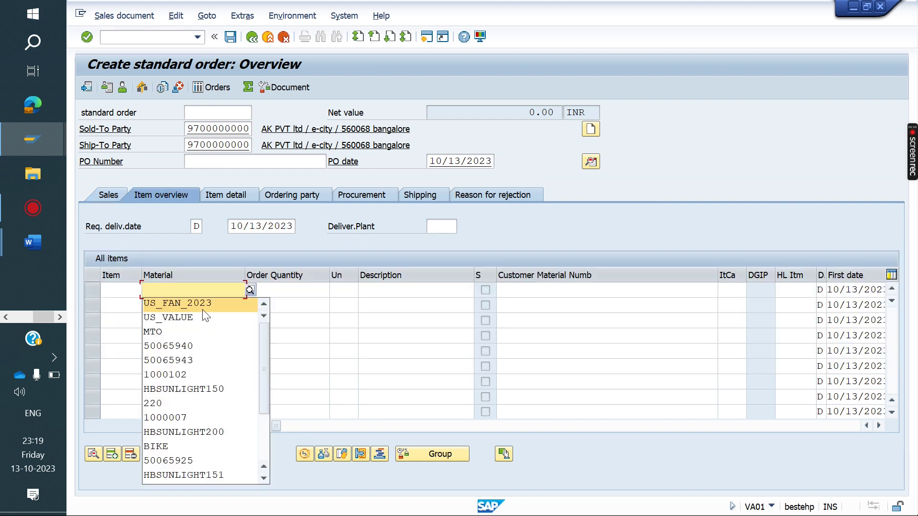
{"action": "left_click", "coordinate": [202, 309]}
{"action": "key", "text": "Return"}
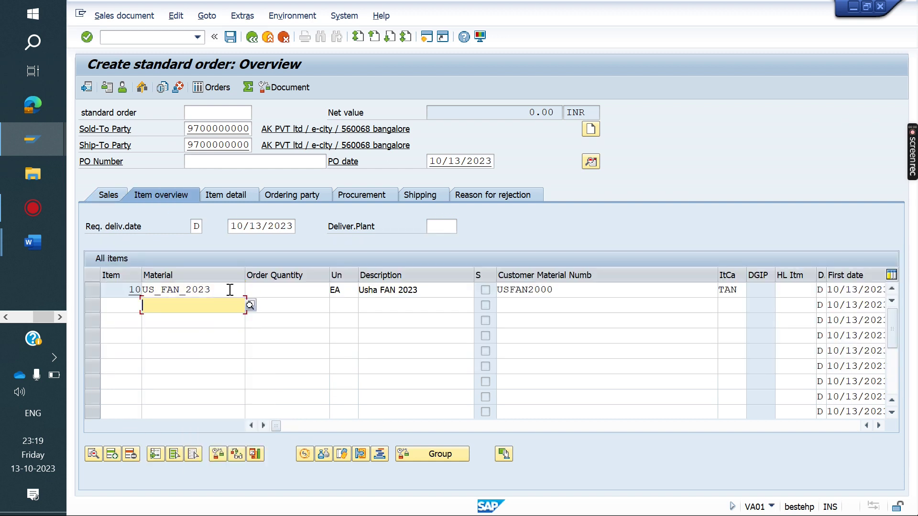
- Copy material US_FAN_2023 from item 10 into the second item row and confirm the entry
{"action": "left_click_drag", "start_coordinate": [230, 290], "coordinate": [134, 297]}
{"action": "key", "text": "ctrl+c"}
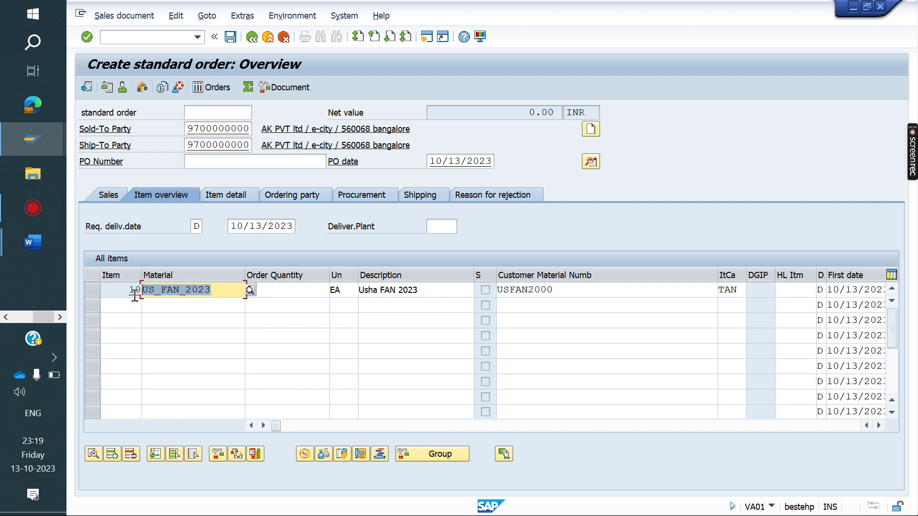
{"action": "key", "text": "Left"}
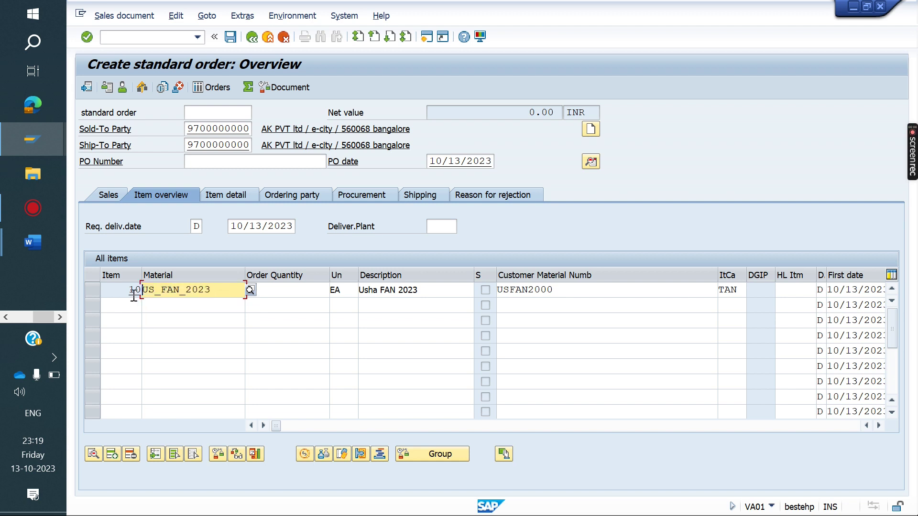
{"action": "left_click", "coordinate": [168, 303]}
{"action": "key", "text": "ctrl+v"}
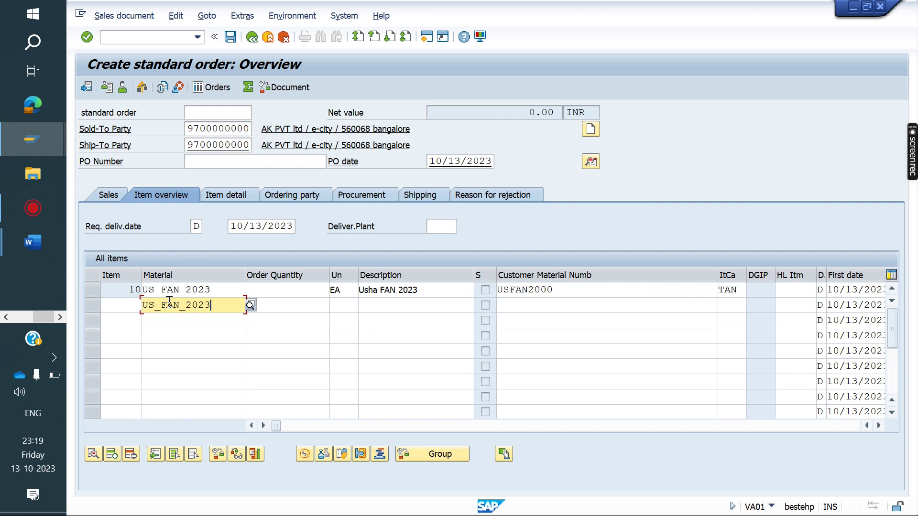
{"action": "key", "text": "Return"}
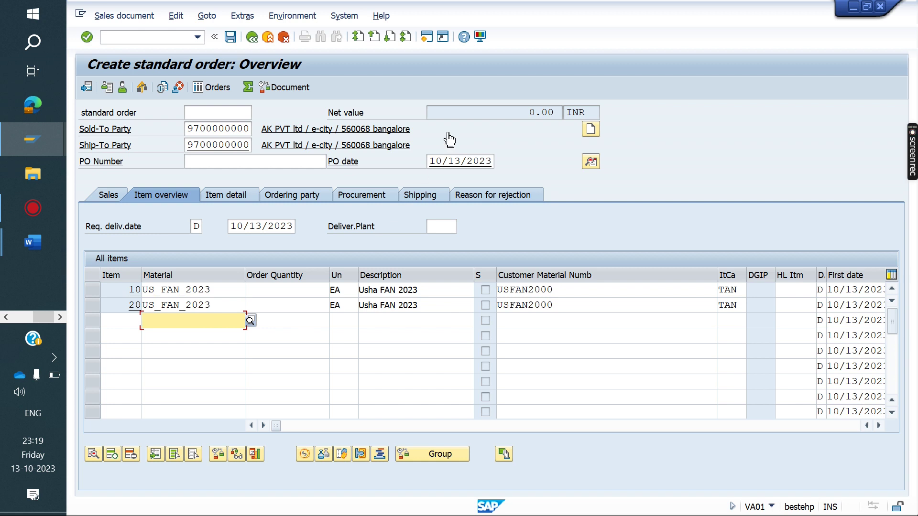
- Toggle Quick Cut and Paste in the local layout options and copy item 10's material into the third row
{"action": "left_click", "coordinate": [480, 40]}
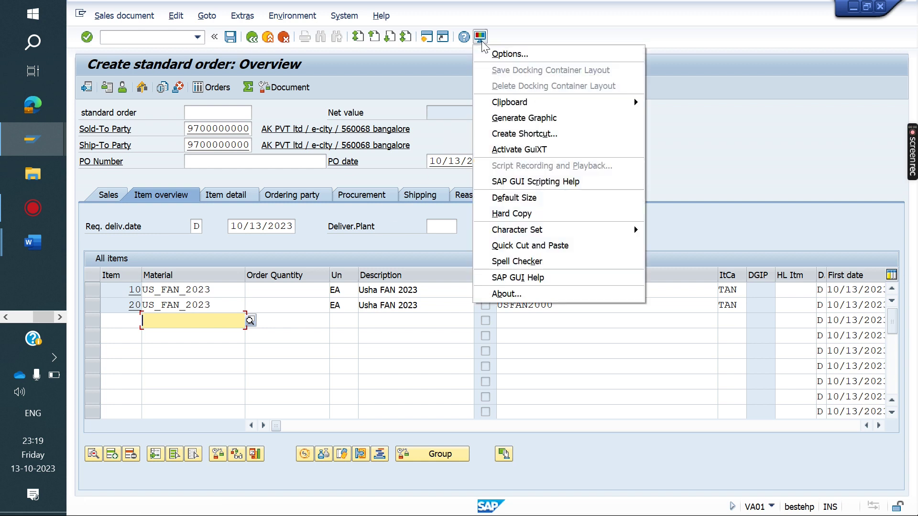
{"action": "left_click", "coordinate": [523, 246]}
{"action": "left_click", "coordinate": [480, 37]}
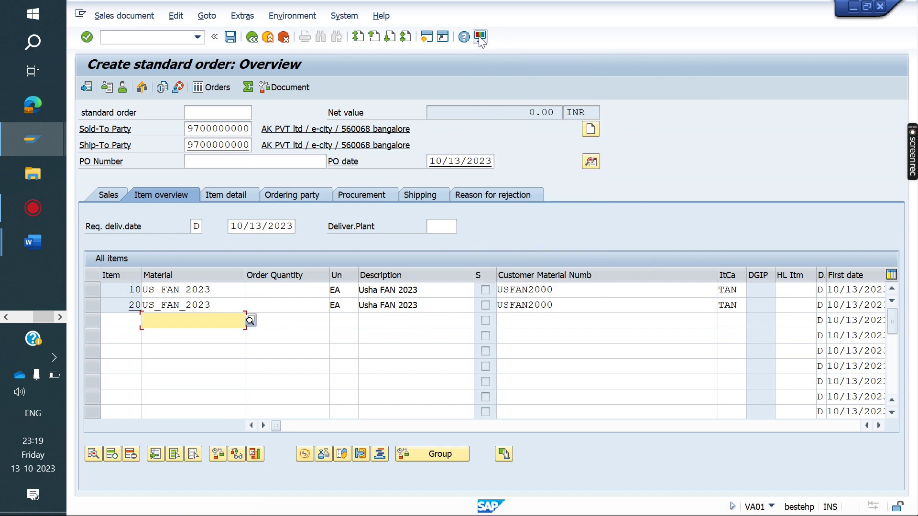
{"action": "left_click", "coordinate": [690, 180]}
{"action": "left_click_drag", "start_coordinate": [228, 291], "coordinate": [144, 293]}
{"action": "key", "text": "ctrl+c"}
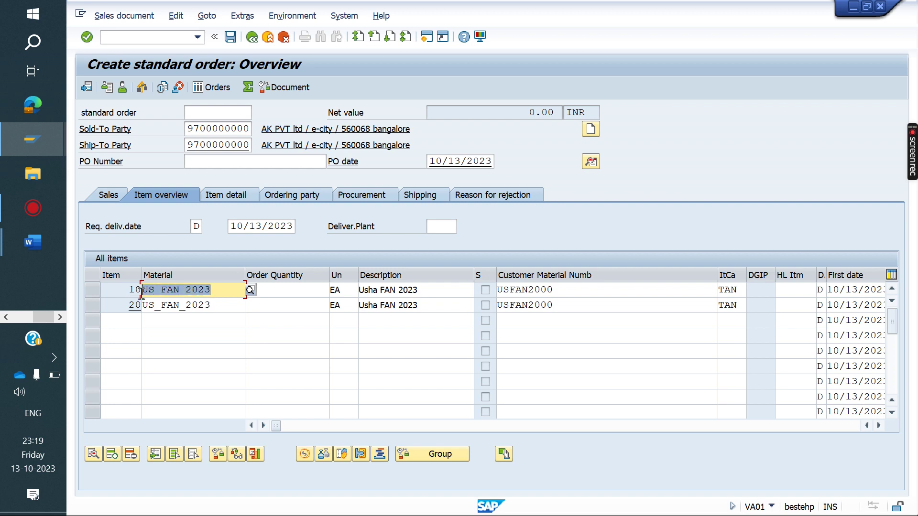
{"action": "left_click", "coordinate": [188, 326]}
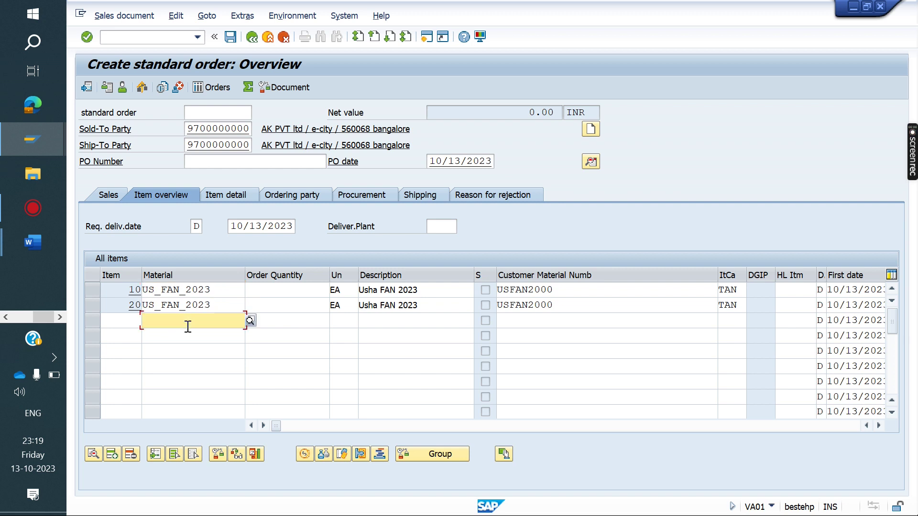
{"action": "key", "text": "ctrl+v"}
- Copy material US_FAN_2023 from the third item row into the fourth row
{"action": "left_click_drag", "start_coordinate": [212, 320], "coordinate": [142, 321]}
{"action": "key", "text": "ctrl+c"}
{"action": "left_click", "coordinate": [142, 321]}
{"action": "left_click", "coordinate": [170, 337]}
{"action": "key", "text": "ctrl+v"}
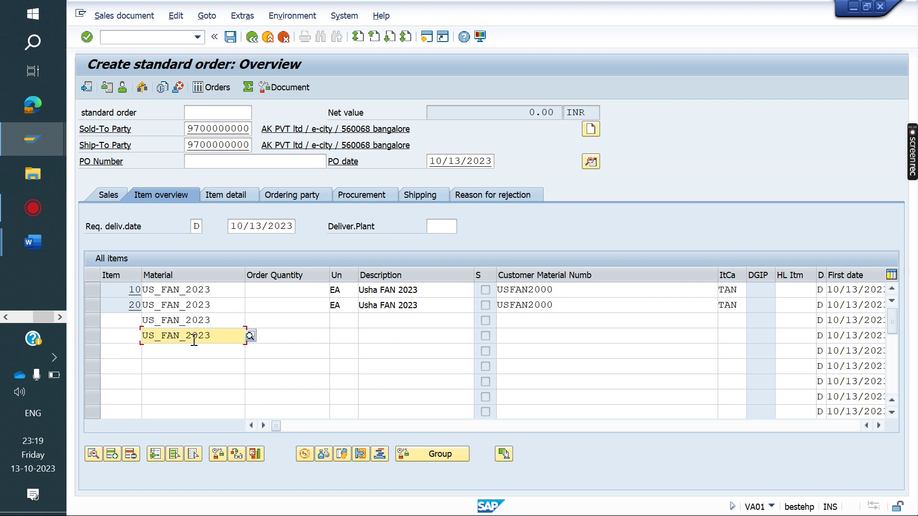
- Copy material US_FAN_2023 from the fourth row into the fifth, confirm the items and maximize the order window
{"action": "left_click", "coordinate": [480, 37]}
{"action": "left_click", "coordinate": [221, 335]}
{"action": "left_click_drag", "start_coordinate": [211, 337], "coordinate": [138, 335]}
{"action": "key", "text": "ctrl+c"}
{"action": "left_click", "coordinate": [182, 350]}
{"action": "key", "text": "ctrl+v"}
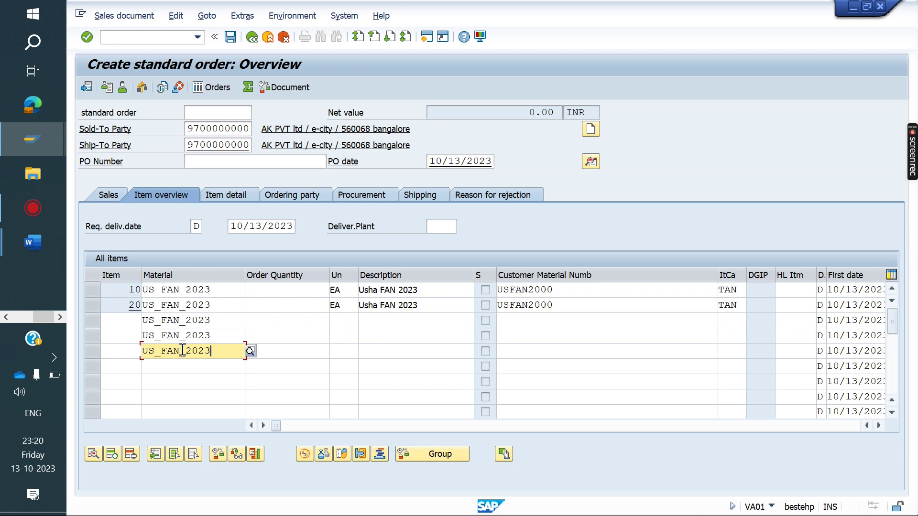
{"action": "double_click", "coordinate": [480, 25]}
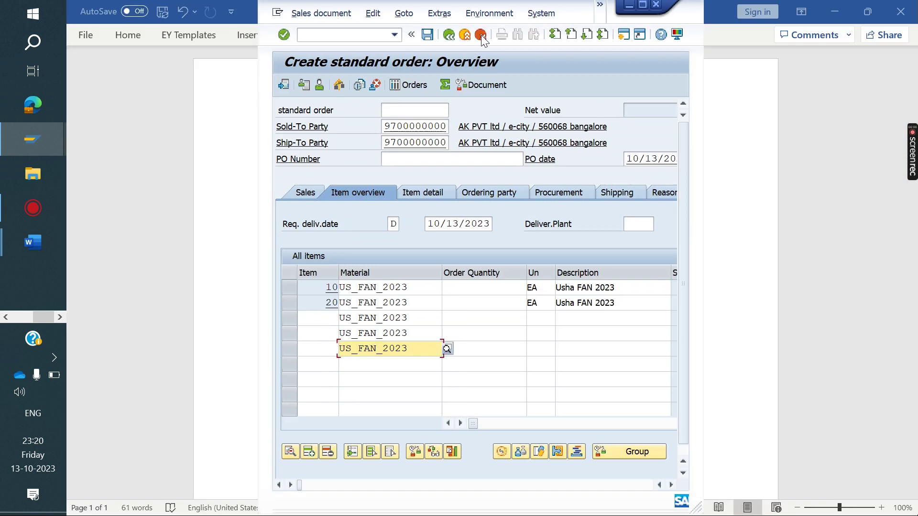
{"action": "key", "text": "Return"}
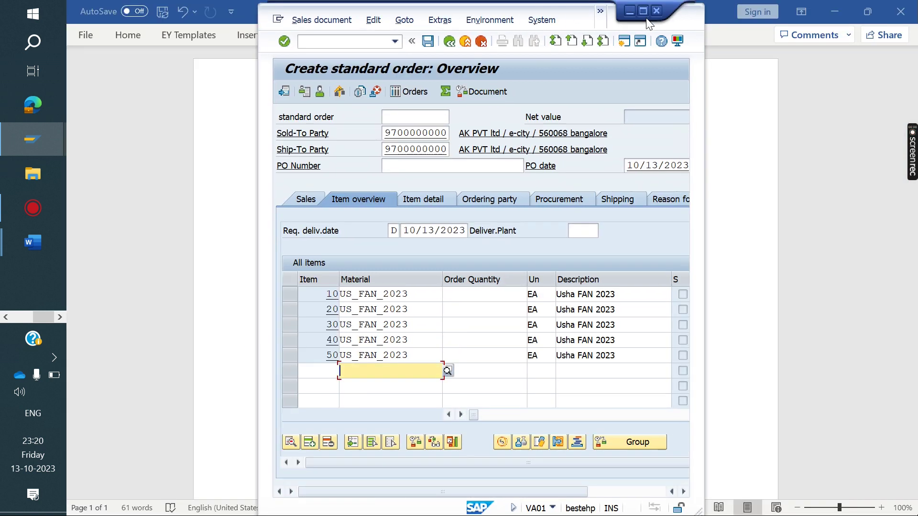
{"action": "left_click", "coordinate": [645, 12]}
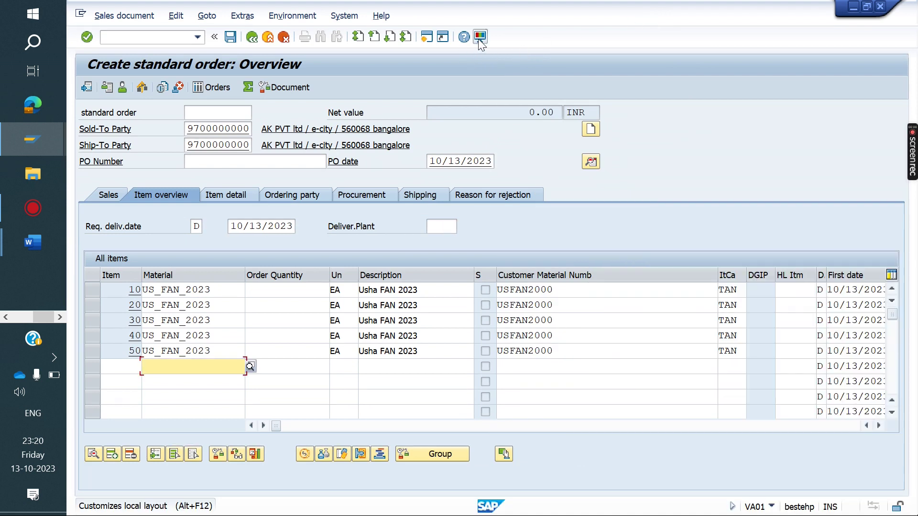
- Toggle Quick Cut and Paste again and try to copy item 50's material into the empty sixth row
{"action": "left_click", "coordinate": [479, 38]}
{"action": "left_click", "coordinate": [514, 245]}
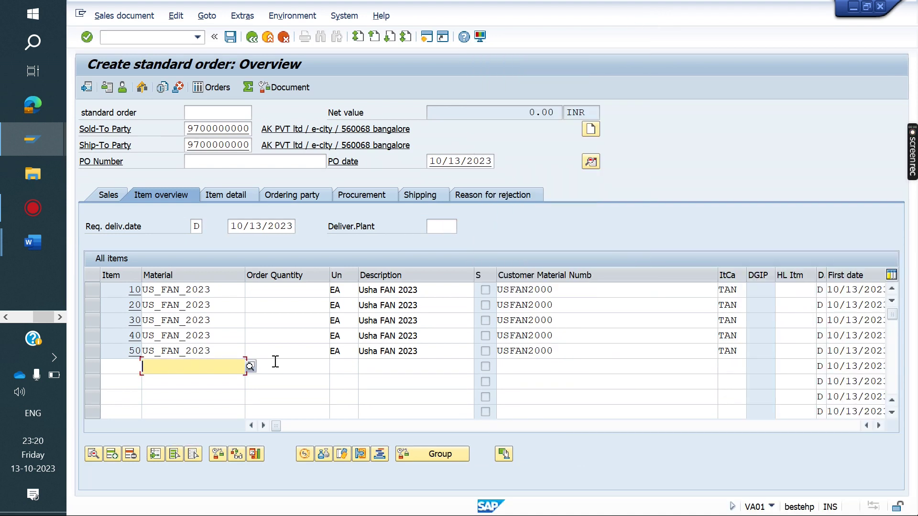
{"action": "left_click_drag", "start_coordinate": [235, 352], "coordinate": [145, 354]}
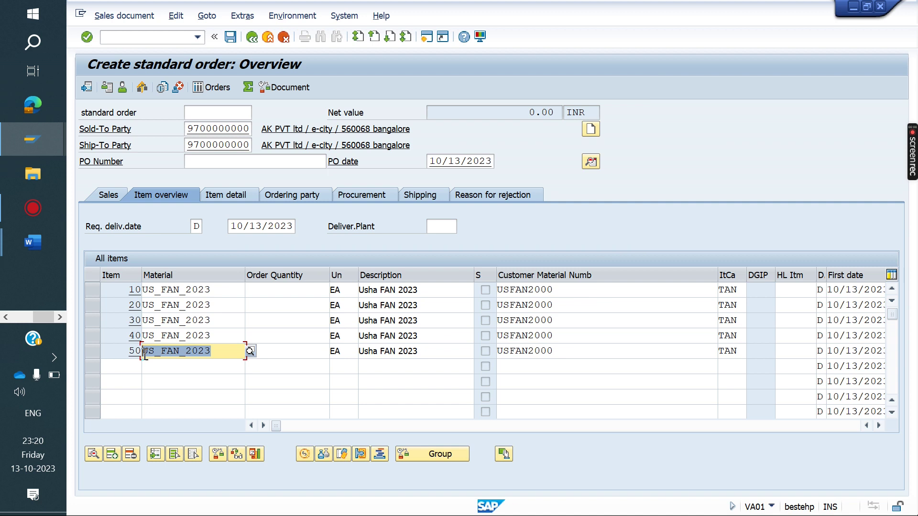
{"action": "left_click", "coordinate": [156, 366]}
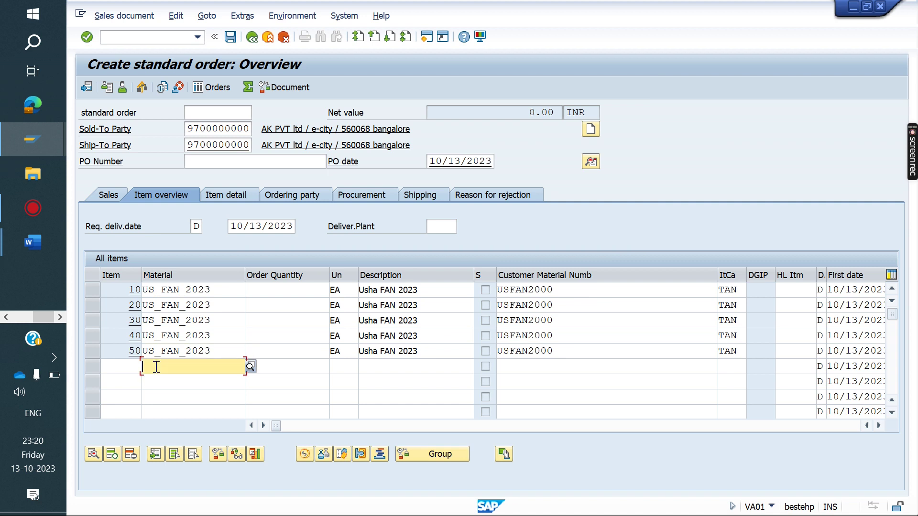
- Try to copy item 10's description into the sixth row's description, and clear the pasted text
{"action": "left_click_drag", "start_coordinate": [434, 295], "coordinate": [345, 294]}
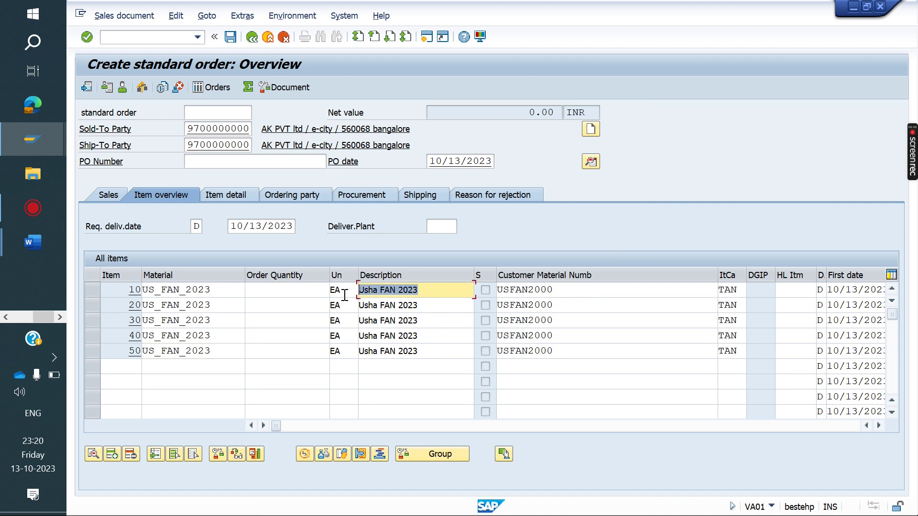
{"action": "left_click", "coordinate": [399, 366]}
{"action": "key", "text": "ctrl+v"}
{"action": "double_click", "coordinate": [376, 365]}
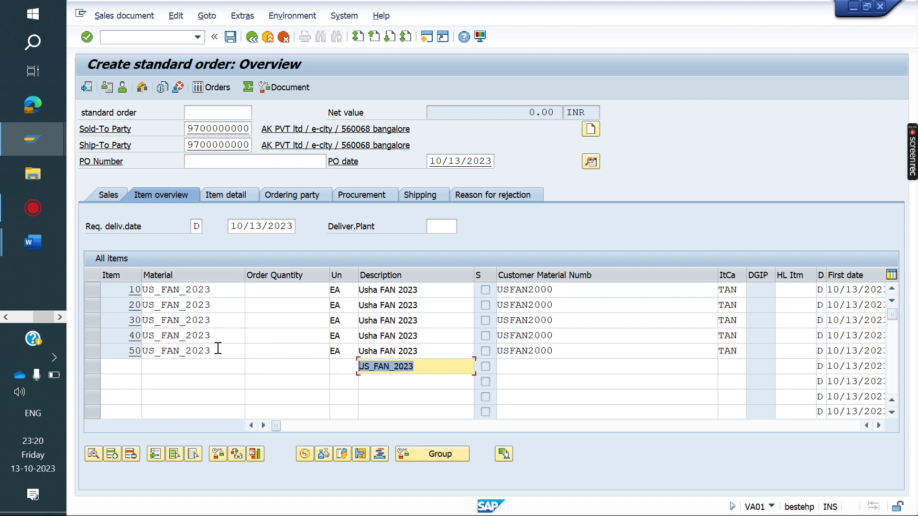
{"action": "key", "text": "BackSpace"}
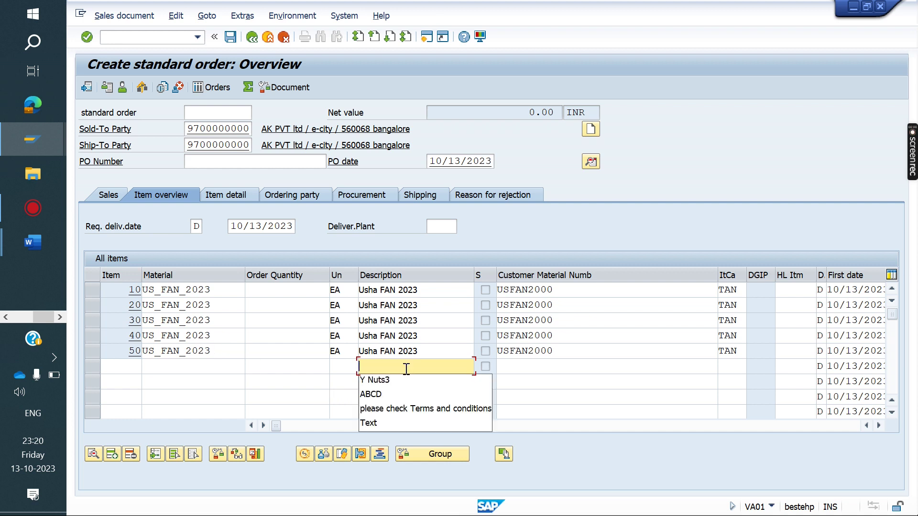
- Switch to the Word document SAP Tips and tricks.docx and select the eighth item, "How to set favorite t-codes."
{"action": "left_click", "coordinate": [480, 36]}
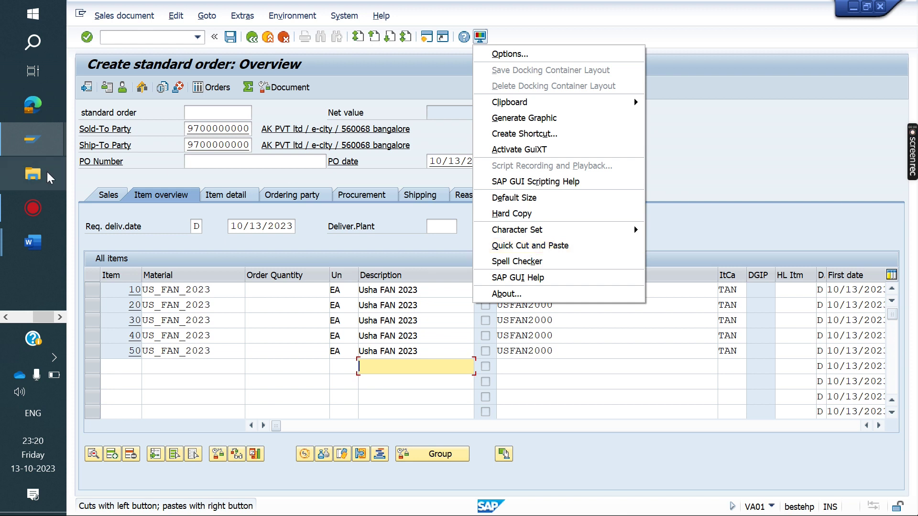
{"action": "left_click", "coordinate": [33, 242]}
{"action": "left_click", "coordinate": [151, 306]}
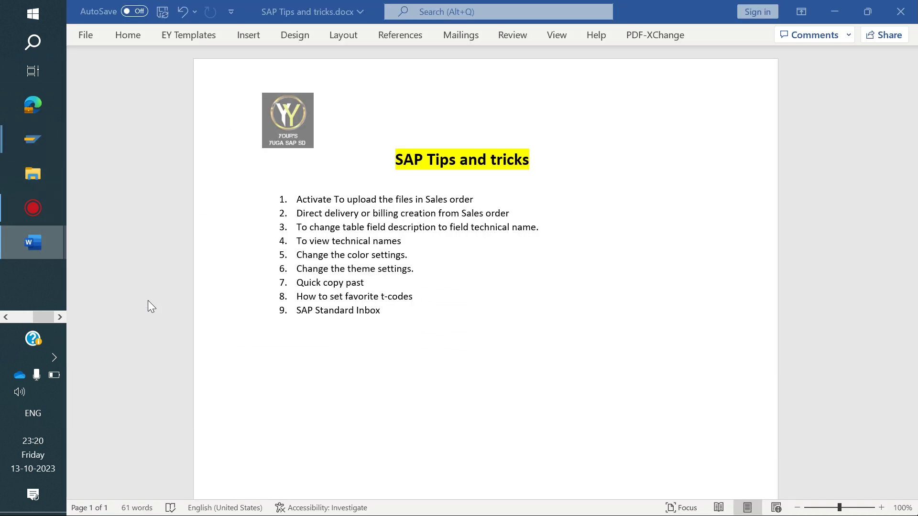
{"action": "left_click_drag", "start_coordinate": [433, 299], "coordinate": [314, 296]}
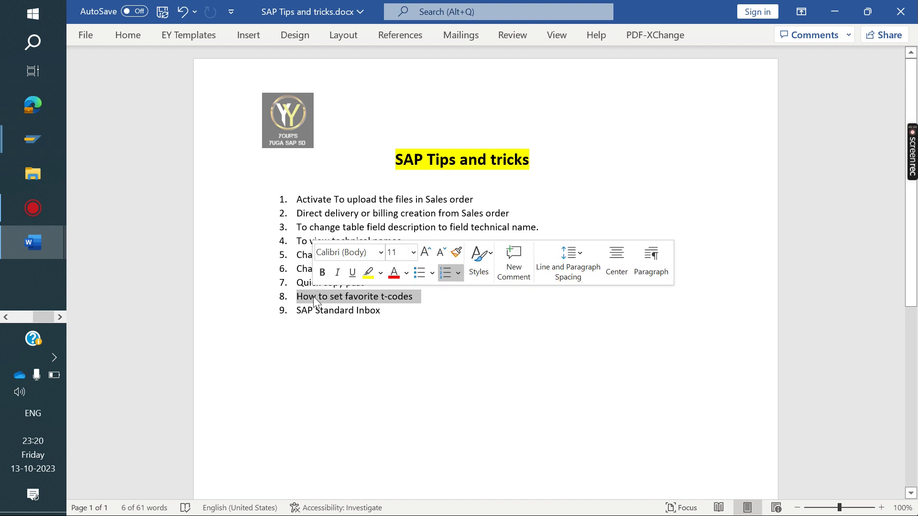
- Switch back to the SAP sales order, leave it with command /nva01 and return to SAP Easy Access with /n
{"action": "left_click", "coordinate": [43, 140]}
{"action": "left_click", "coordinate": [103, 202]}
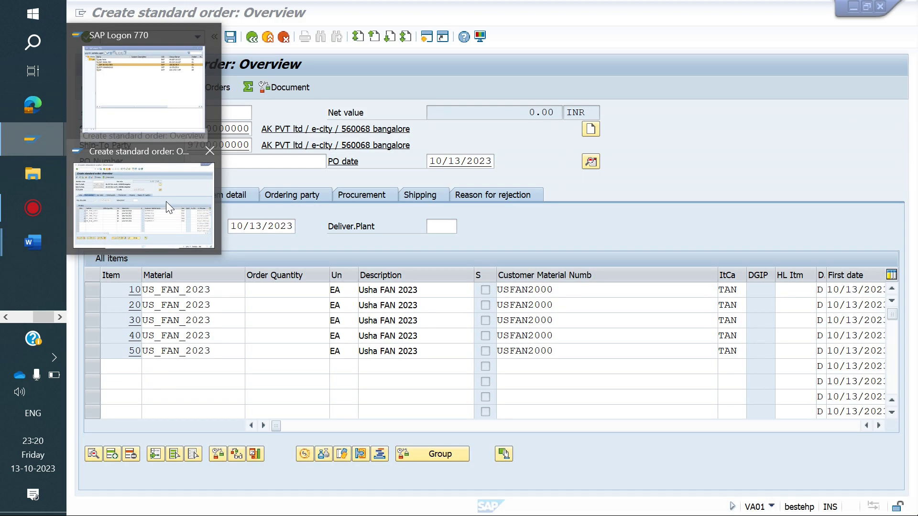
{"action": "left_click", "coordinate": [156, 40]}
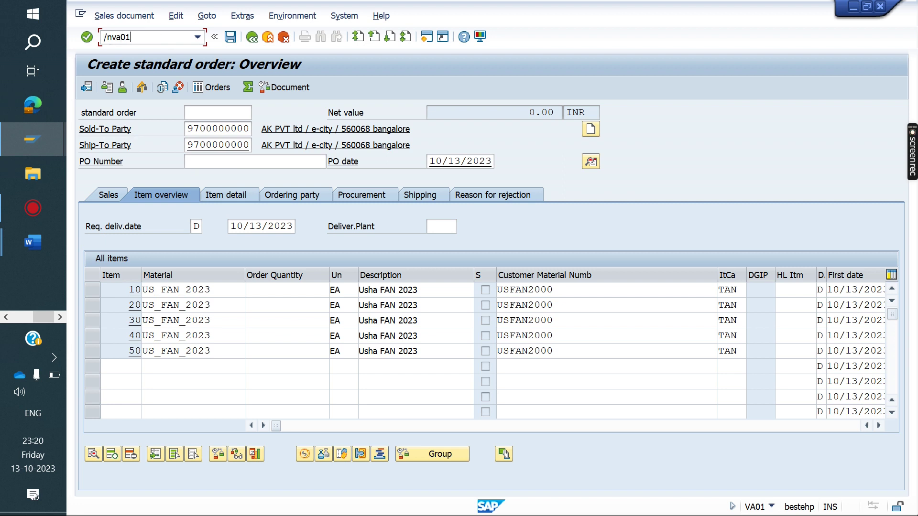
{"action": "key", "text": "Return"}
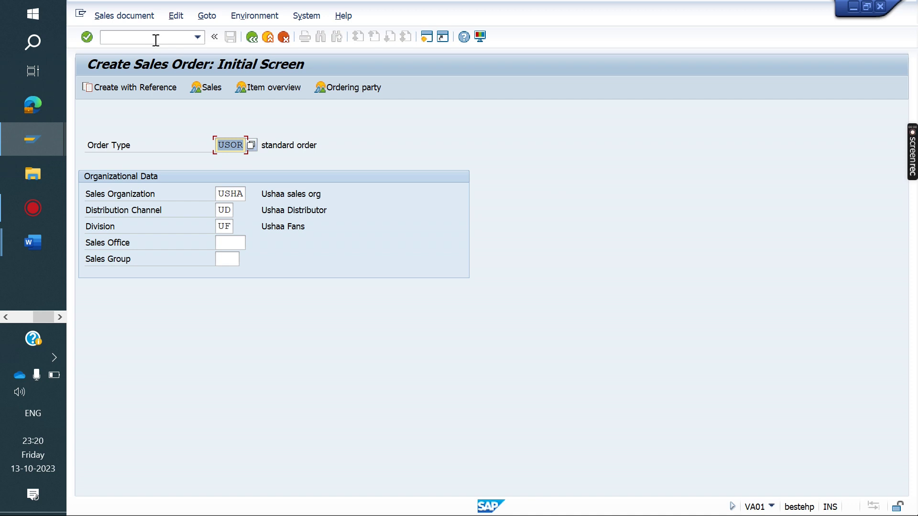
{"action": "left_click", "coordinate": [156, 40]}
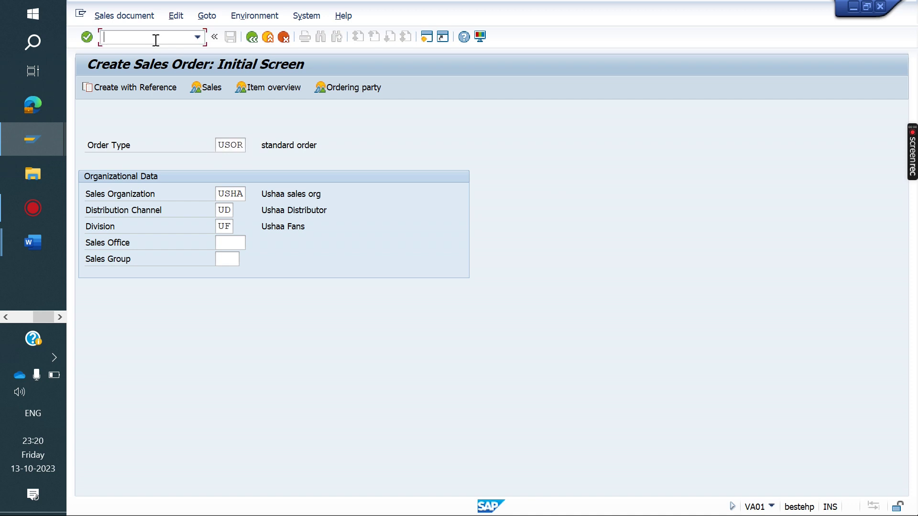
{"action": "type", "text": "/n"}
{"action": "key", "text": "Return"}
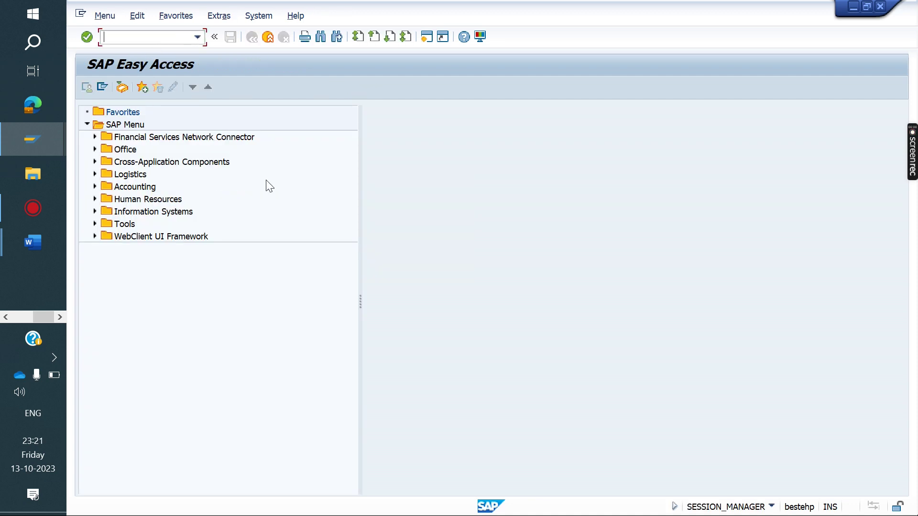
- Add the Create transaction for inquiries, under Logistics, Sales and Distribution, Sales, to the favorites
{"action": "type", "text": "v"}
{"action": "left_click", "coordinate": [94, 174]}
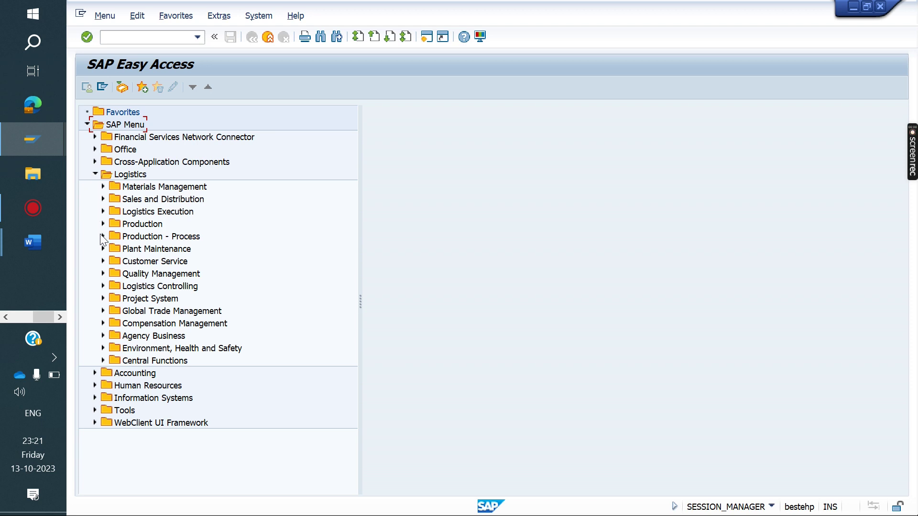
{"action": "left_click", "coordinate": [103, 199]}
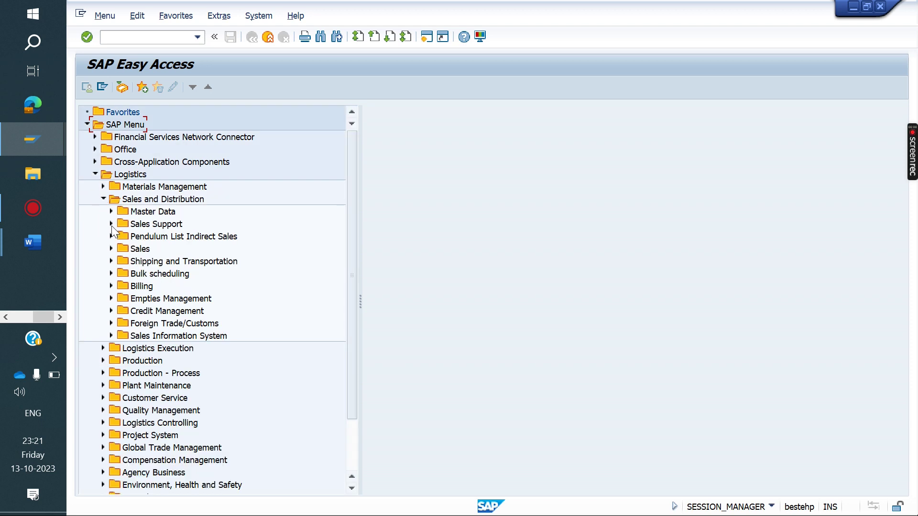
{"action": "left_click", "coordinate": [111, 248]}
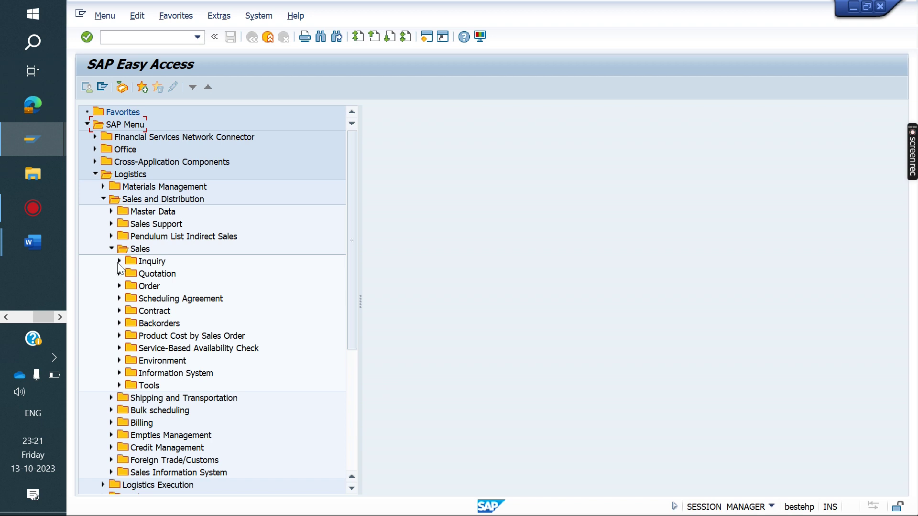
{"action": "left_click", "coordinate": [119, 262]}
{"action": "left_click", "coordinate": [158, 275]}
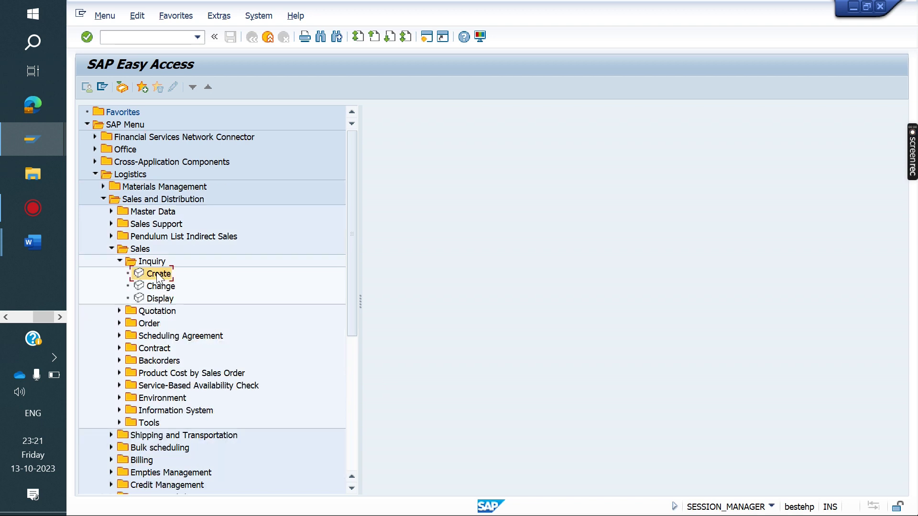
{"action": "left_click", "coordinate": [144, 87]}
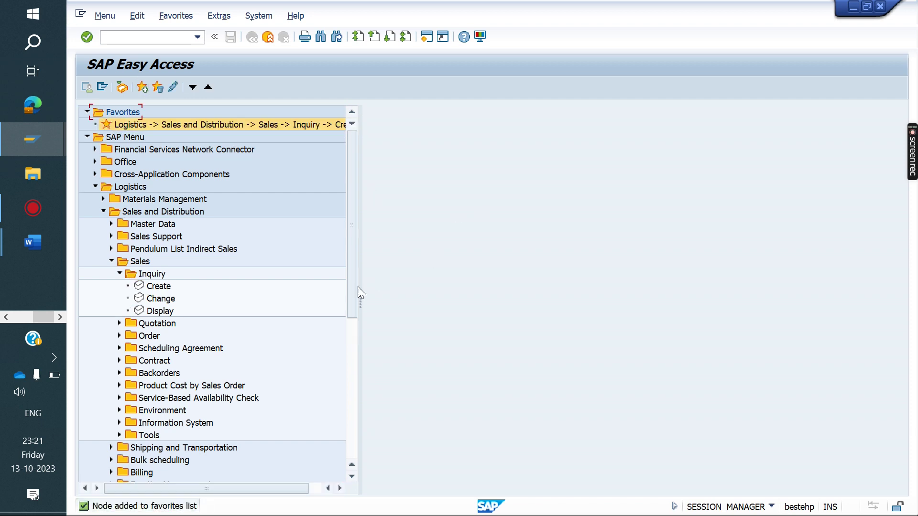
- Open Create Inquiry from the Sales menu folder and again from its favorites entry, returning to SAP Easy Access each time
{"action": "left_click", "coordinate": [154, 38]}
{"action": "double_click", "coordinate": [155, 286]}
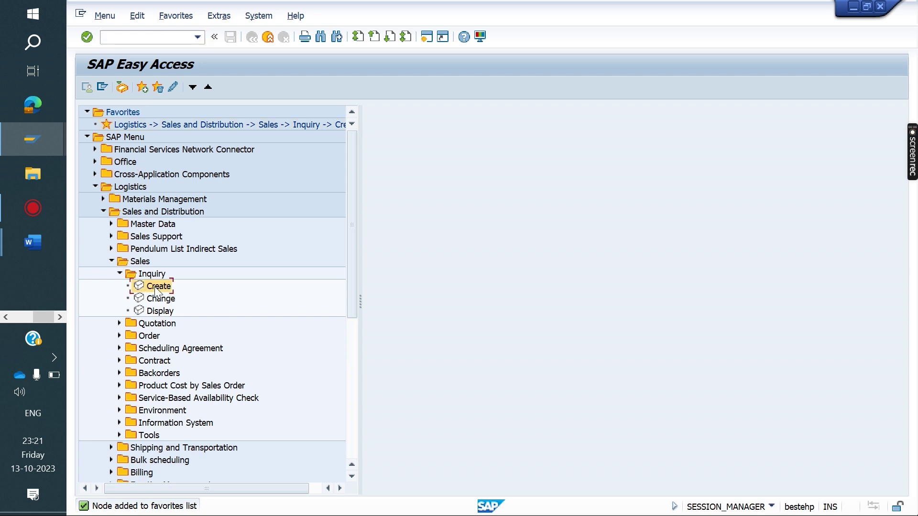
{"action": "left_click", "coordinate": [252, 38]}
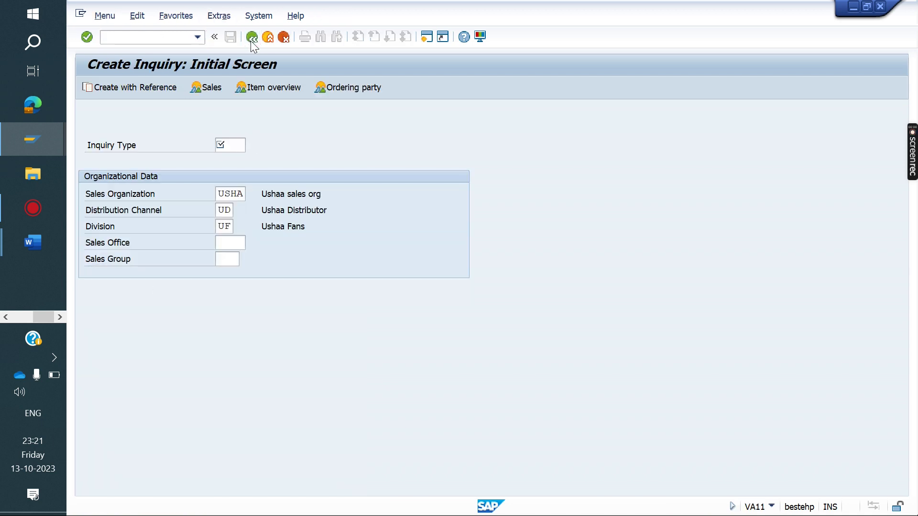
{"action": "double_click", "coordinate": [205, 123]}
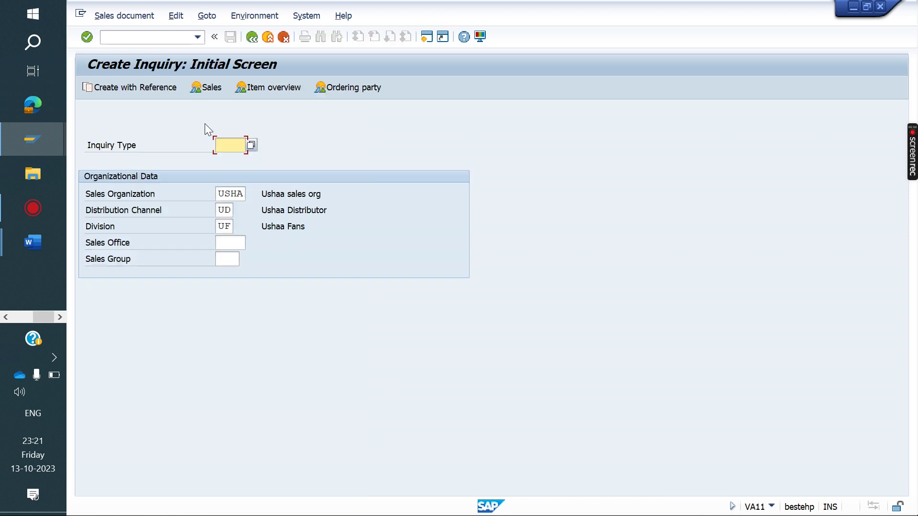
{"action": "left_click", "coordinate": [252, 37]}
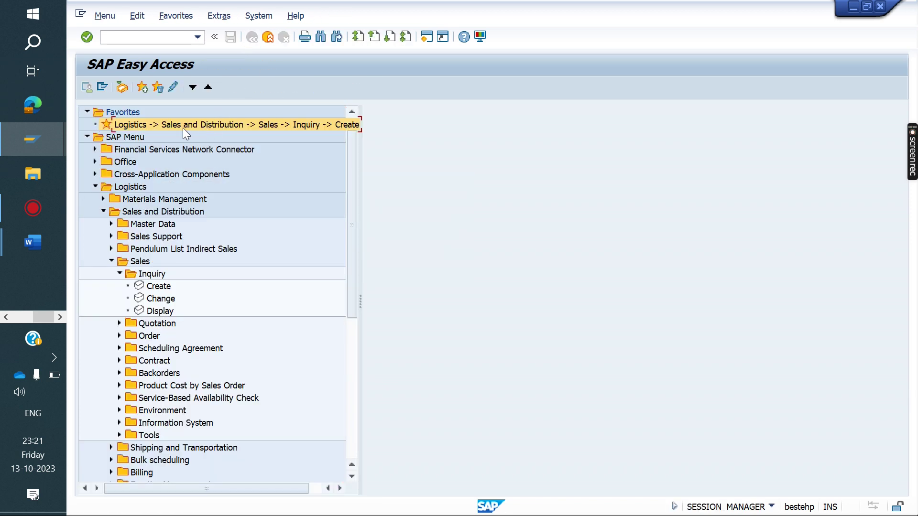
- Rename the inquiry creation favorite to VA11 and collapse the Inquiry and Logistics folders
{"action": "left_click", "coordinate": [175, 88]}
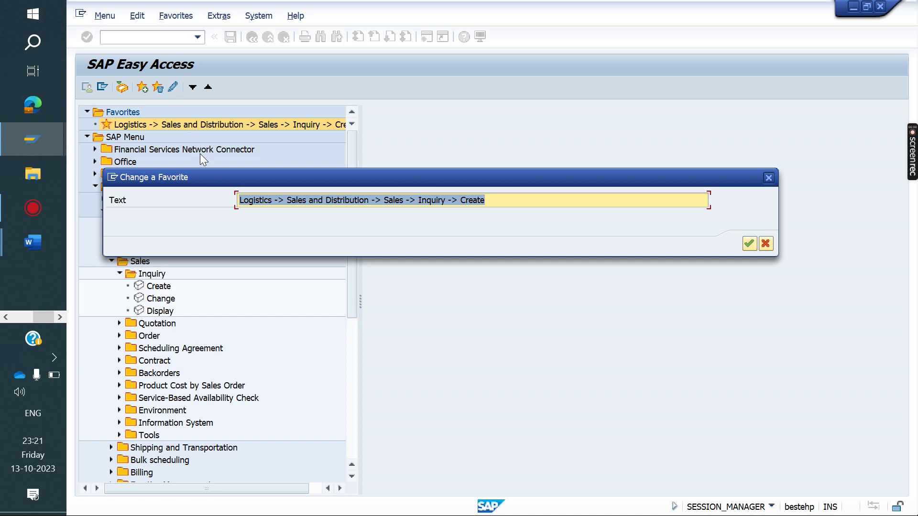
{"action": "type", "text": "VA11"}
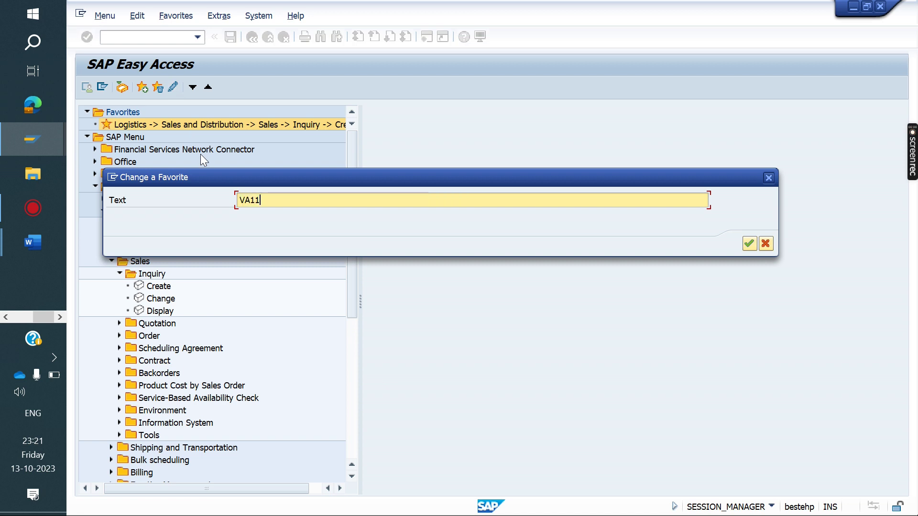
{"action": "key", "text": "Return"}
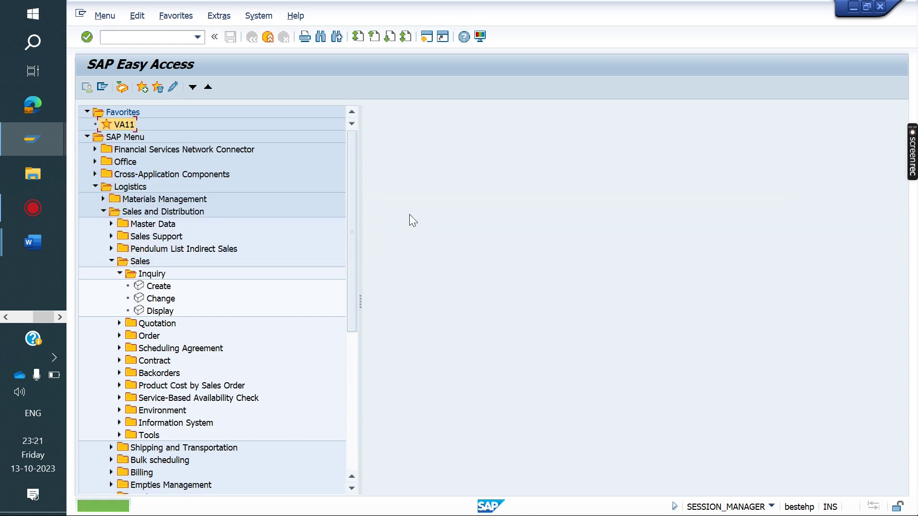
{"action": "left_click", "coordinate": [119, 273]}
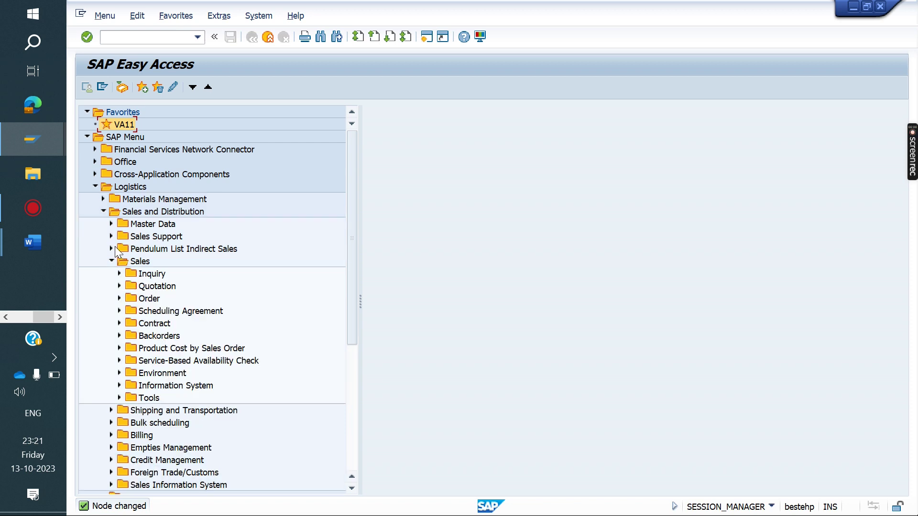
{"action": "left_click", "coordinate": [95, 187]}
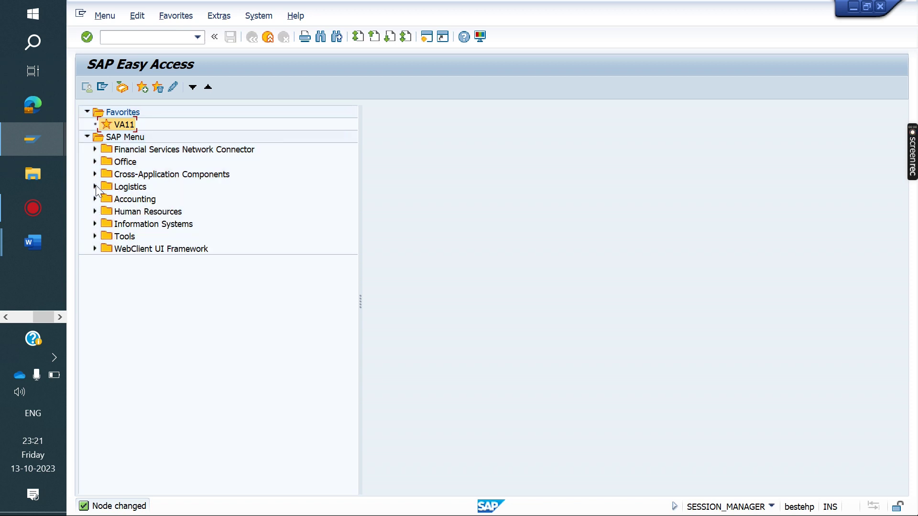
- Launch the VA11 favorite, return to SAP Easy Access, and delete it from the favorites
{"action": "double_click", "coordinate": [124, 125]}
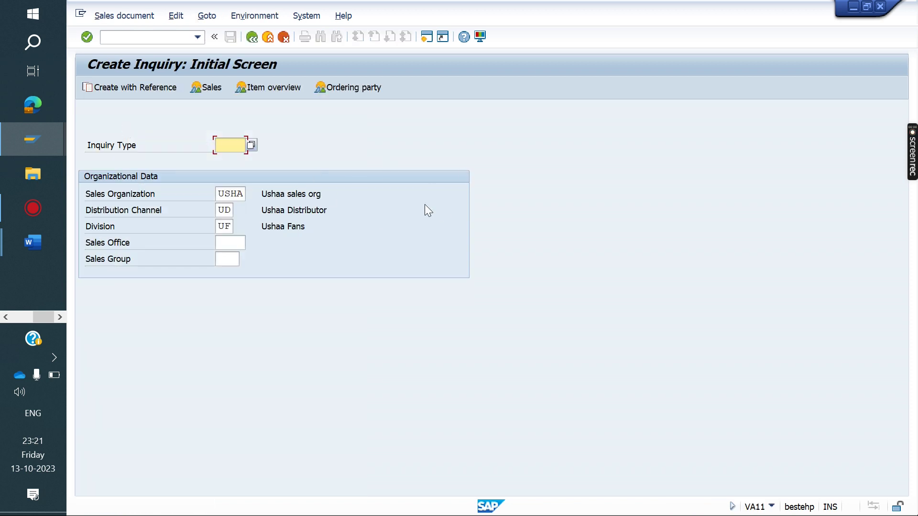
{"action": "left_click", "coordinate": [251, 38]}
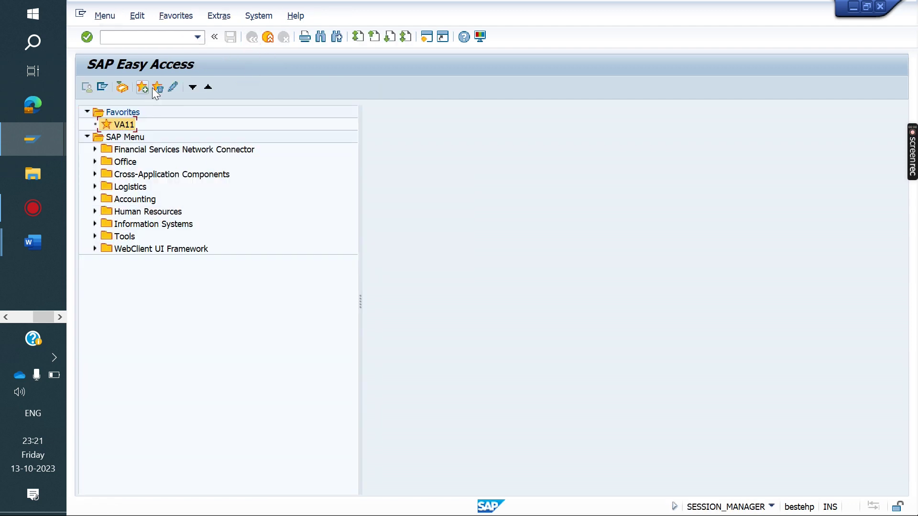
{"action": "left_click", "coordinate": [157, 87]}
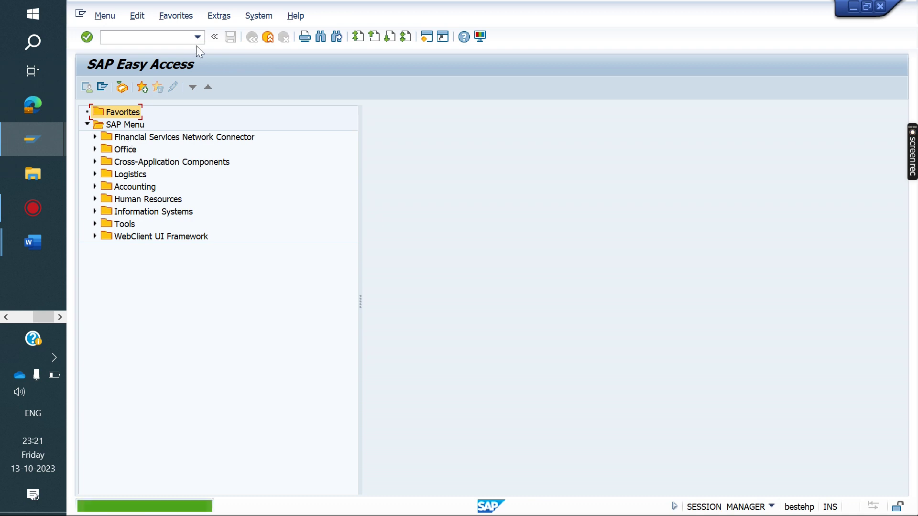
- Switch to the Word document SAP Tips and tricks.docx and place the cursor in the ninth item, "SAP Standard Inbox."
{"action": "mouse_move", "coordinate": [27, 250]}
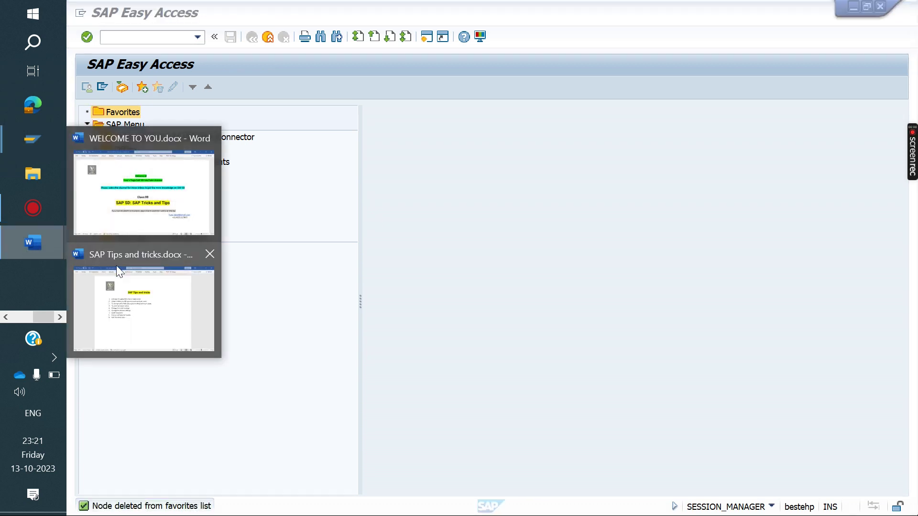
{"action": "left_click", "coordinate": [138, 273]}
{"action": "left_click", "coordinate": [376, 311]}
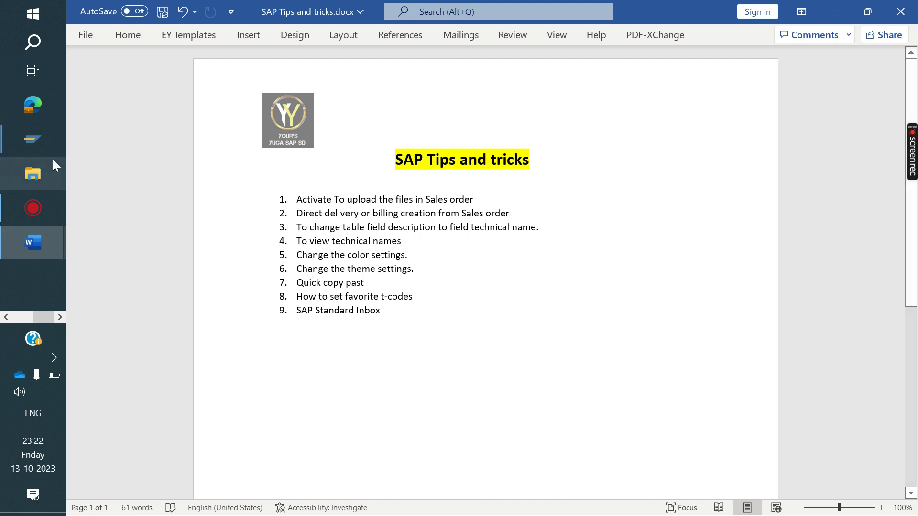
- Switch back to SAP Easy Access and open the Business Workplace
{"action": "mouse_move", "coordinate": [32, 143]}
{"action": "left_click", "coordinate": [135, 210]}
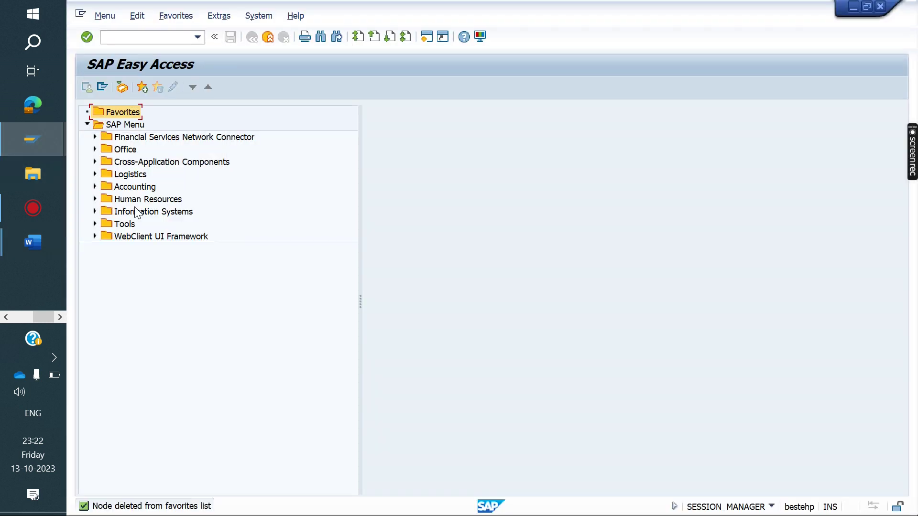
{"action": "left_click", "coordinate": [122, 87]}
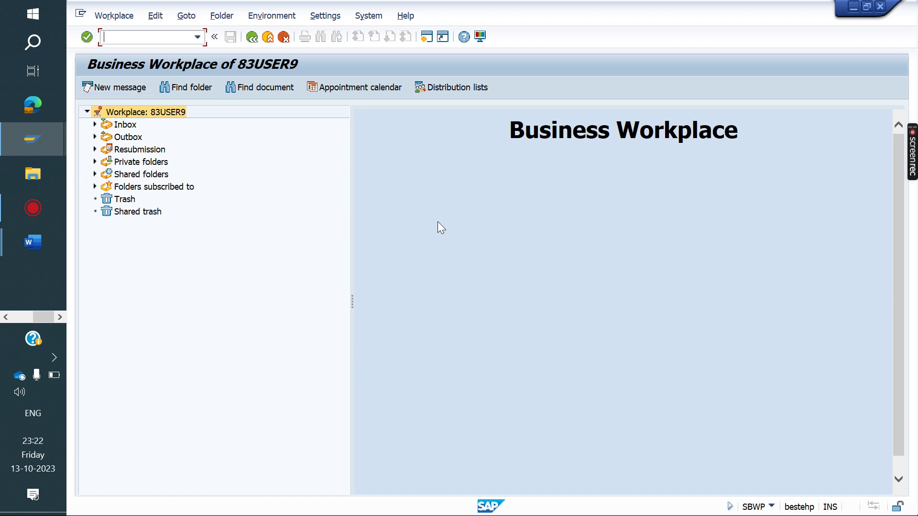
- Create a new message titled HI with the document contents ERDGGKJHJKH
{"action": "left_click", "coordinate": [109, 90]}
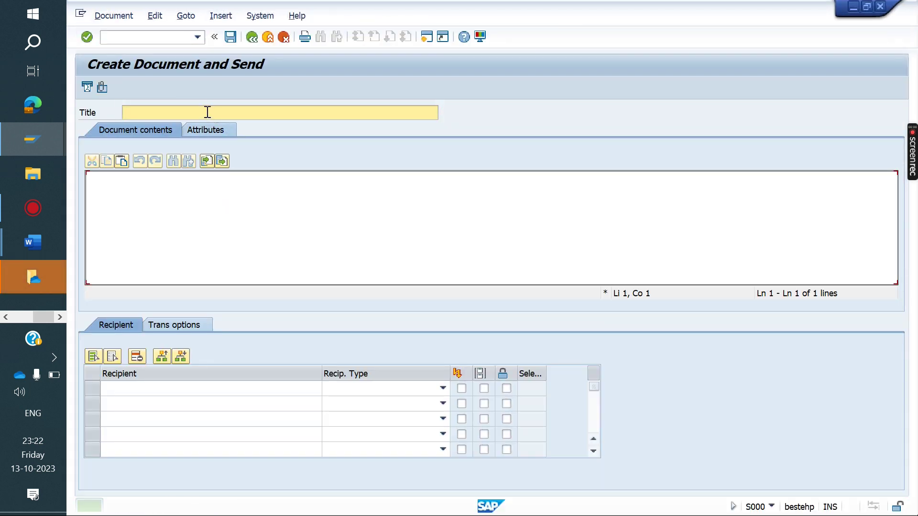
{"action": "type", "text": "HI"}
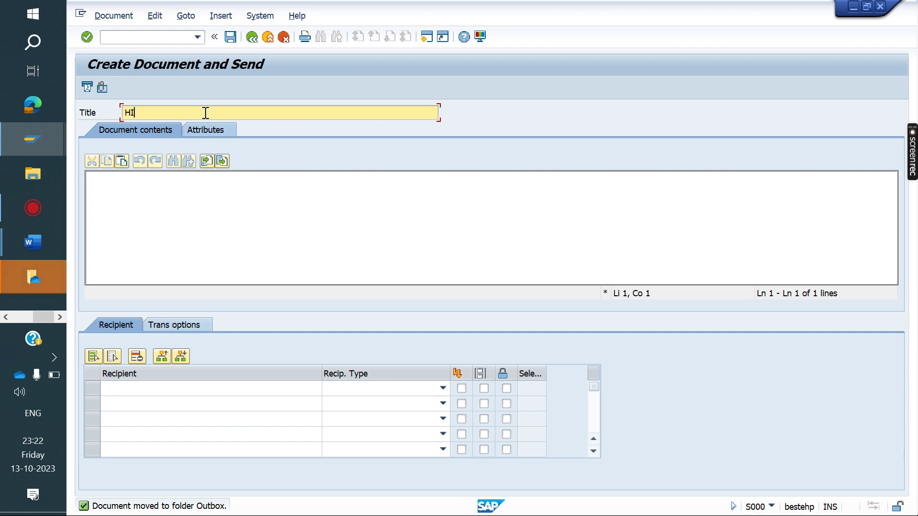
{"action": "left_click", "coordinate": [240, 219]}
{"action": "type", "text": "ERDGGKJHJKH"}
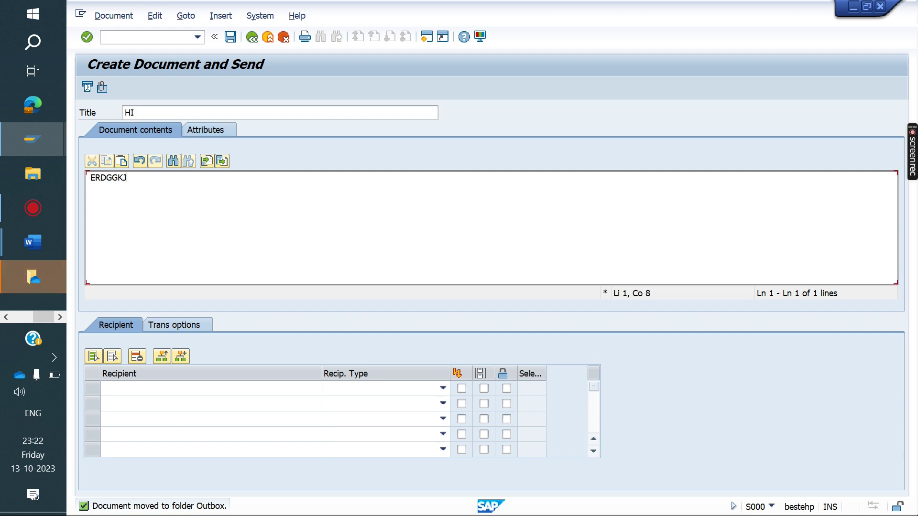
- Look up internal user 83USER8 as the message's recipient and send the message
{"action": "left_click", "coordinate": [205, 392]}
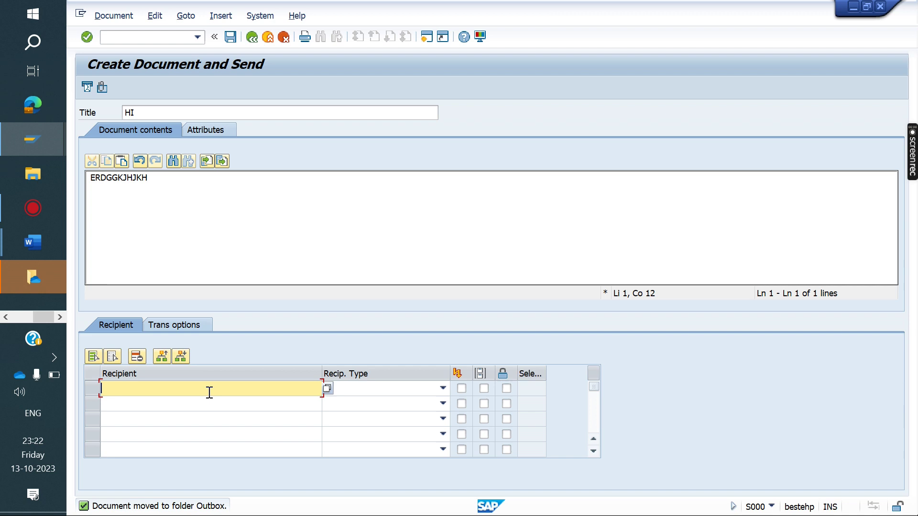
{"action": "left_click", "coordinate": [775, 508]}
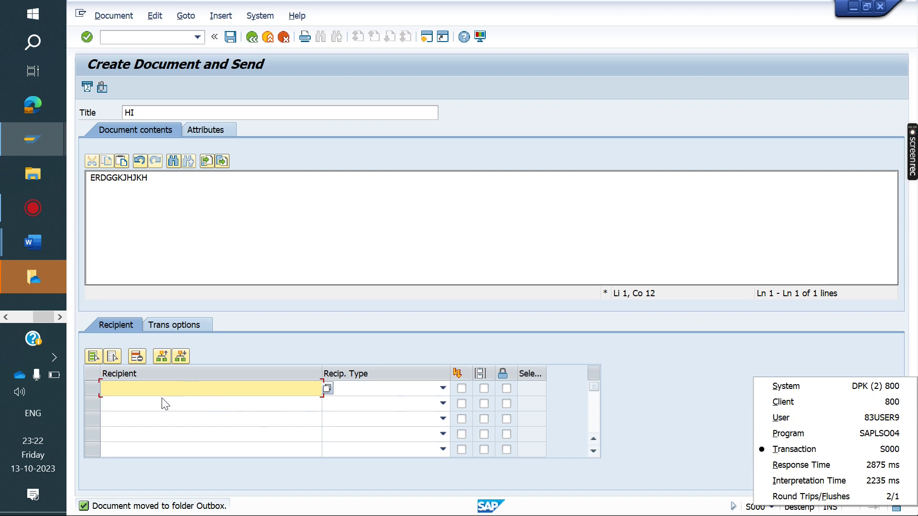
{"action": "left_click", "coordinate": [327, 389]}
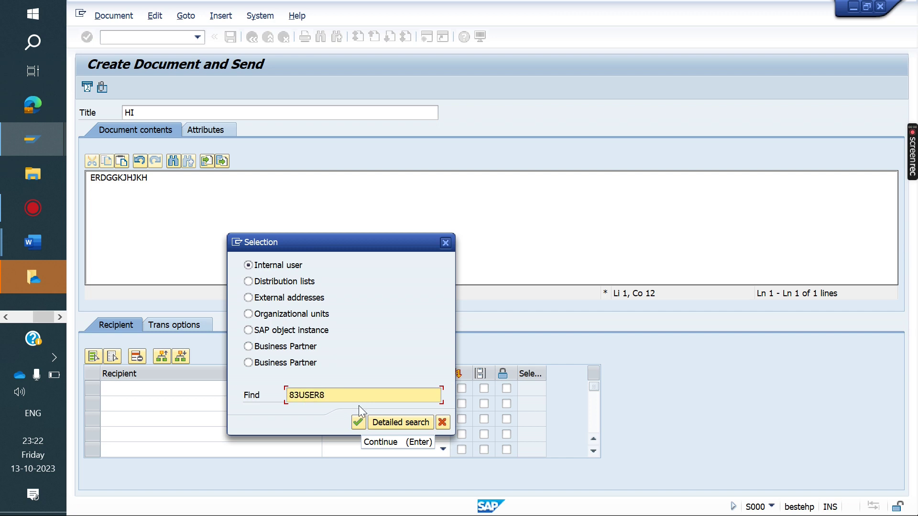
{"action": "left_click", "coordinate": [359, 420]}
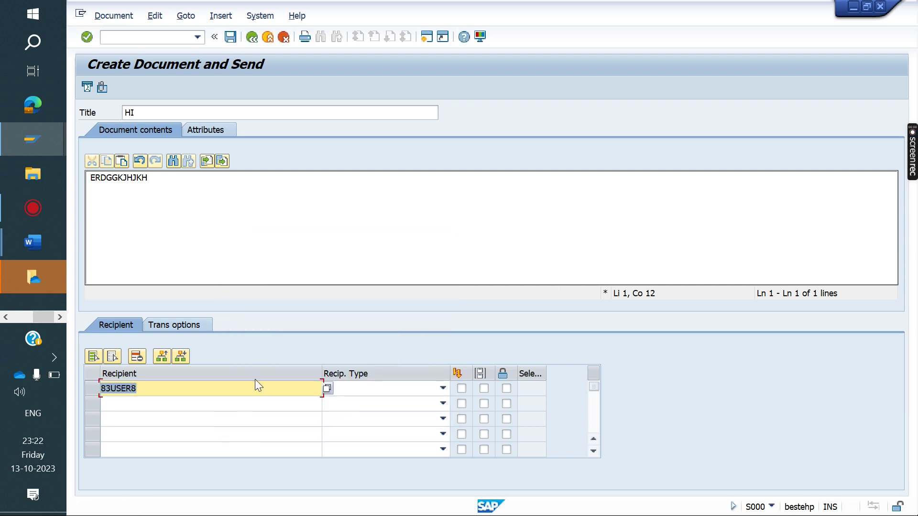
{"action": "left_click", "coordinate": [88, 87]}
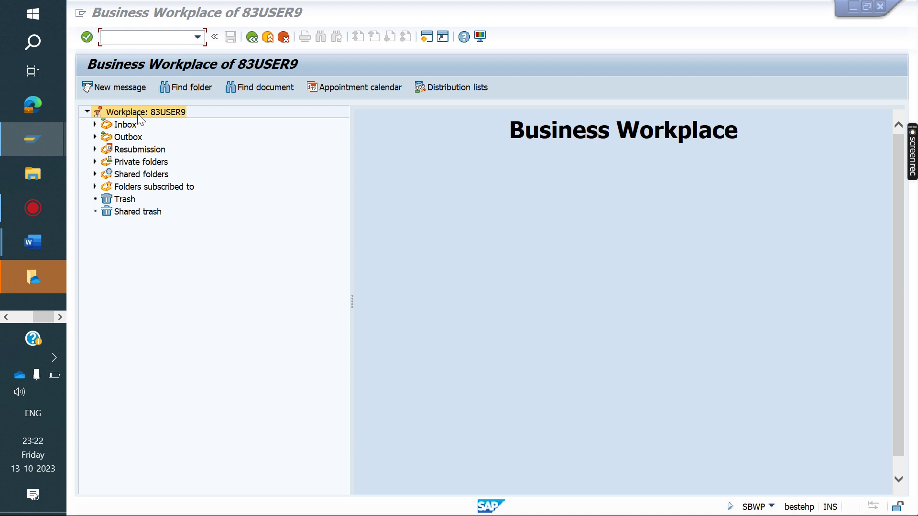
- Expand the Inbox in the Business Workplace and select its Unread Documents
{"action": "left_click", "coordinate": [95, 124]}
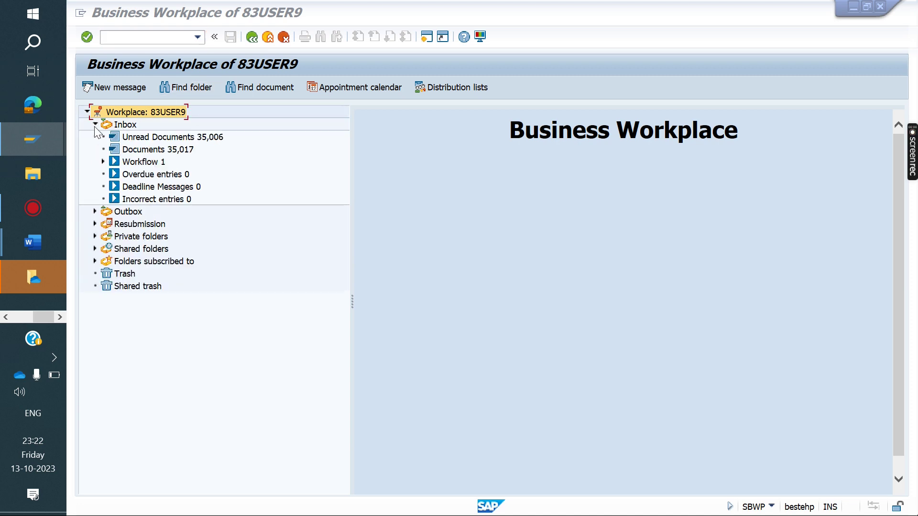
{"action": "left_click", "coordinate": [161, 142]}
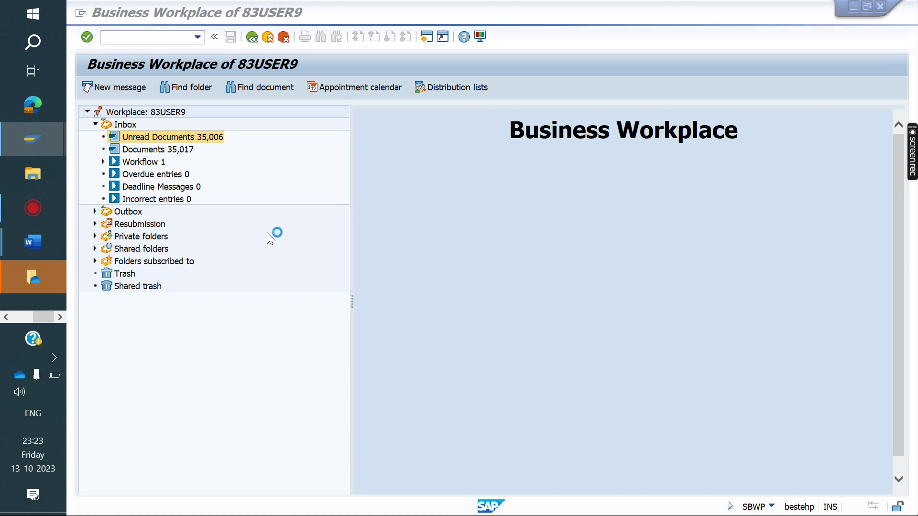
- Switch to the Word document SAP Tips and tricks.docx to review the tips list, and bring up WELCOME TO YOU.docx
{"action": "mouse_move", "coordinate": [31, 243]}
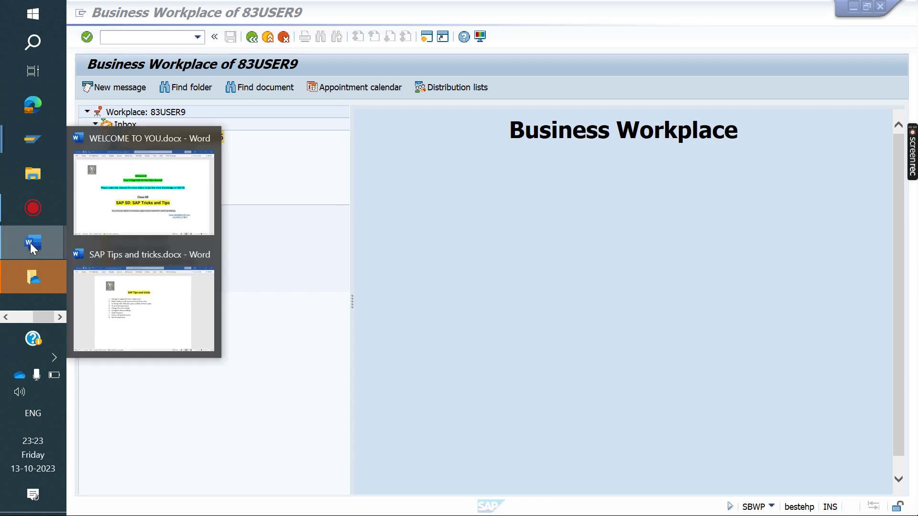
{"action": "left_click", "coordinate": [154, 319]}
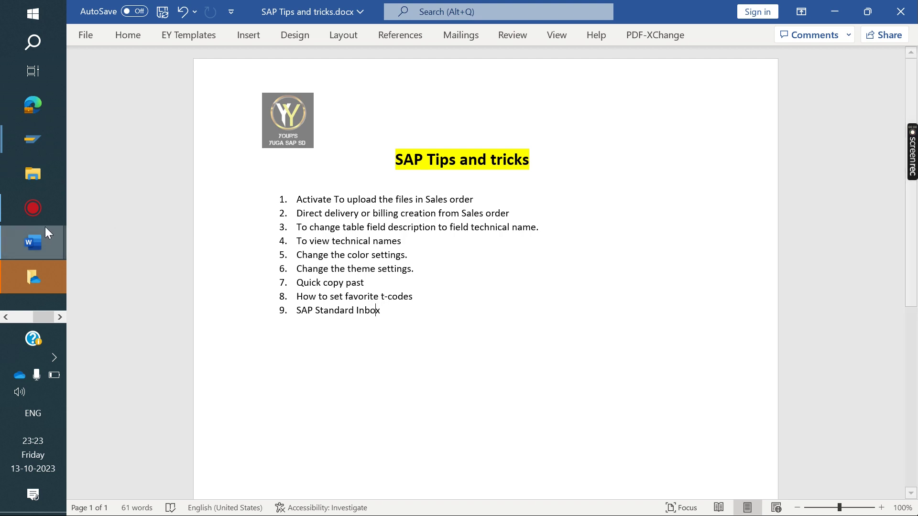
{"action": "mouse_move", "coordinate": [40, 244]}
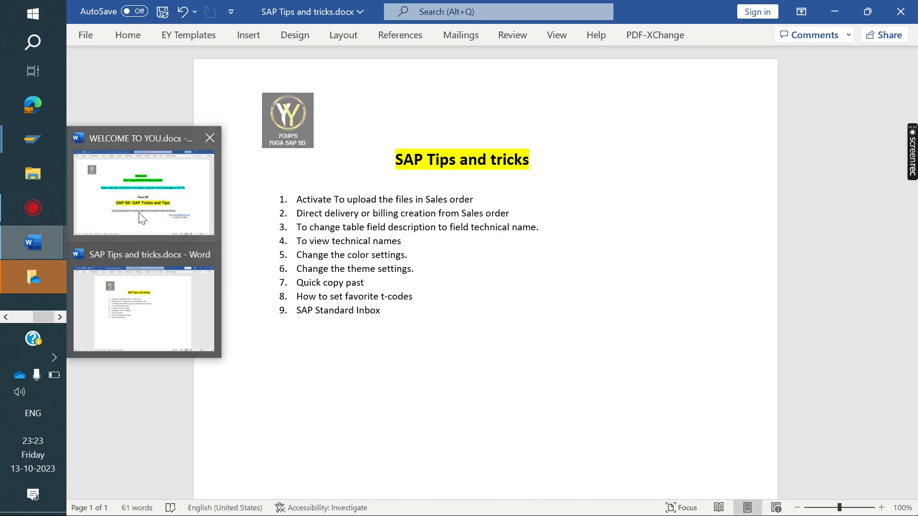
{"action": "left_click", "coordinate": [167, 309]}
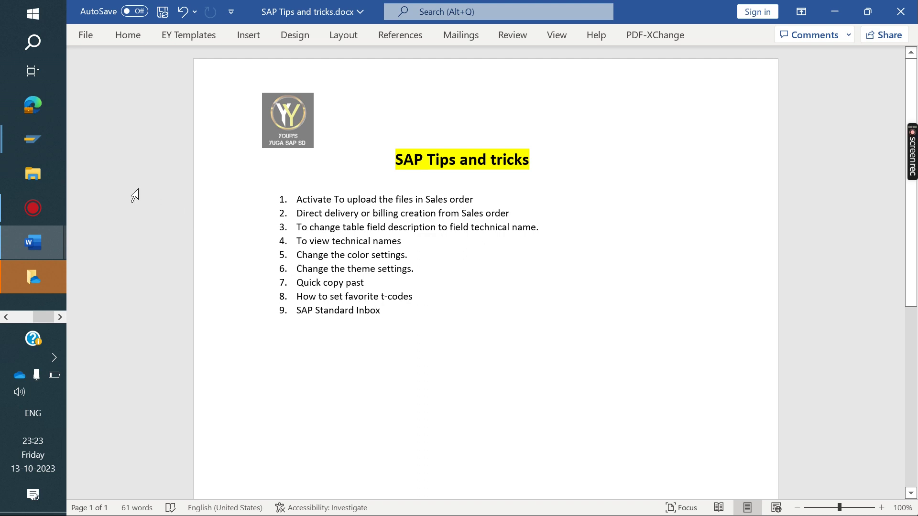
{"action": "mouse_move", "coordinate": [32, 242]}
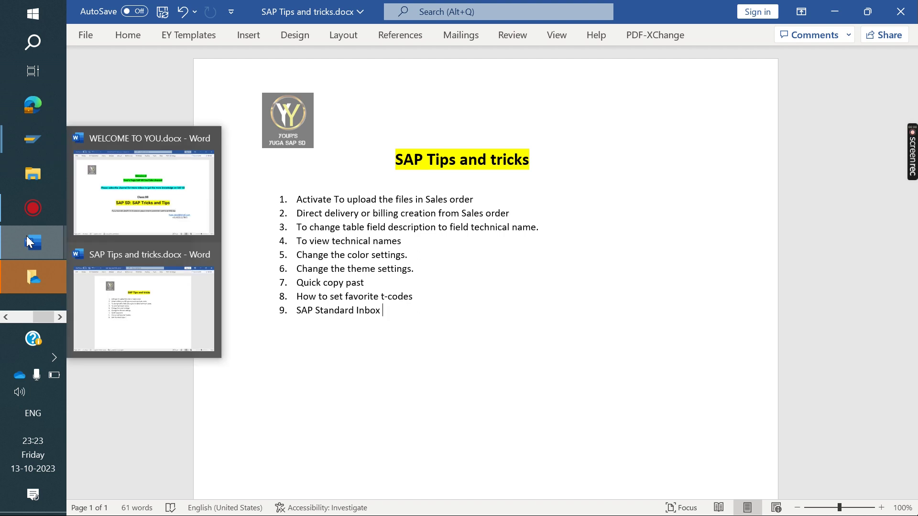
{"action": "left_click", "coordinate": [152, 193]}
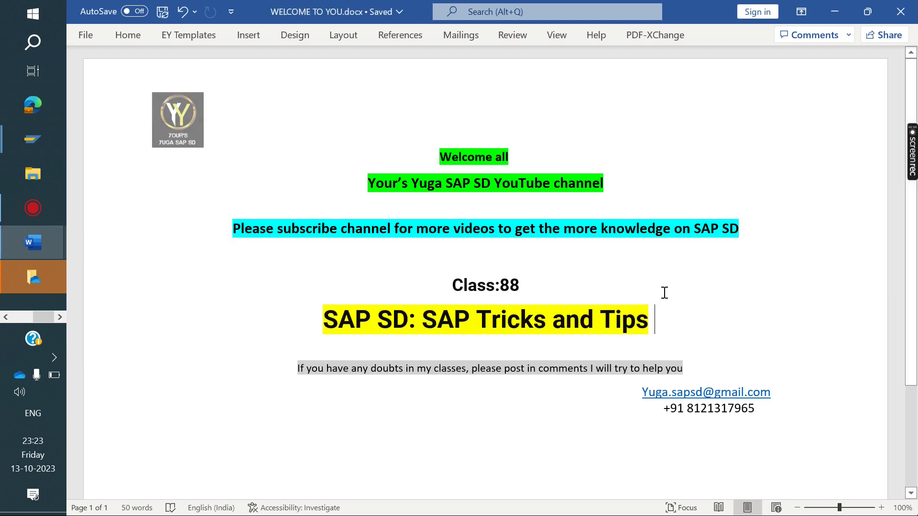